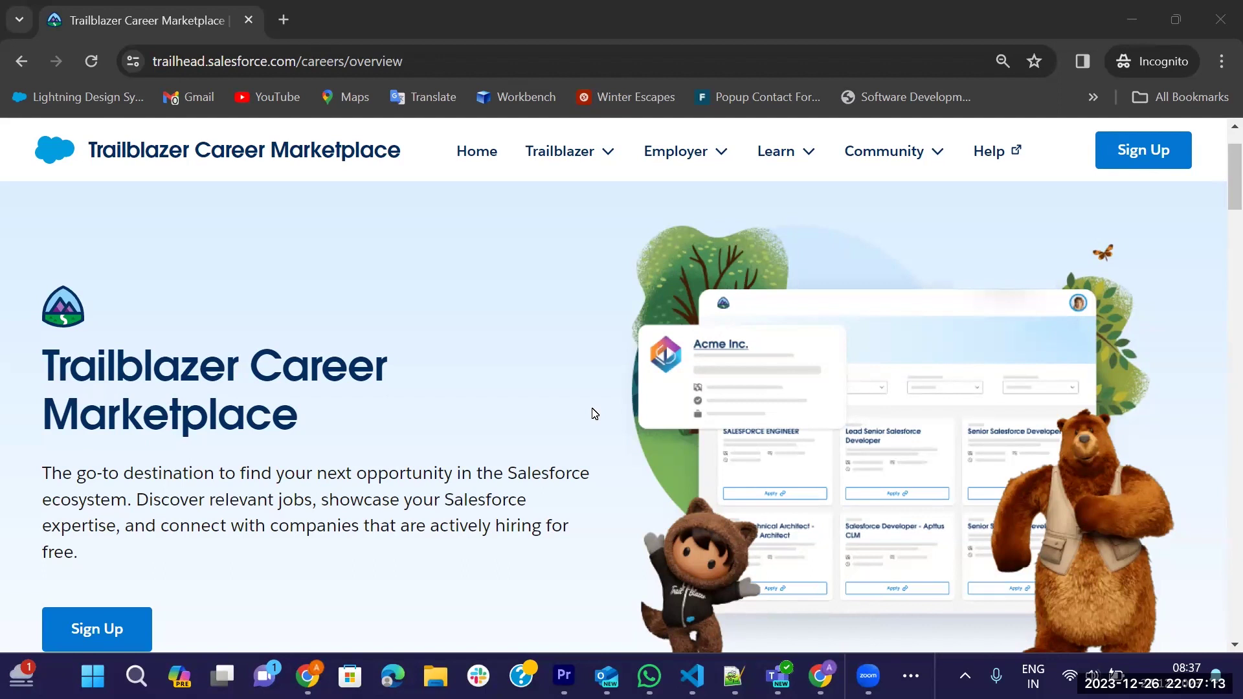
- Review the Trailblazer Career Marketplace overview's introduction and the three cards under Connecting Trailblazers and Employers
{"action": "scroll", "coordinate": [595, 413], "scroll_direction": "down", "scroll_amount": 1}
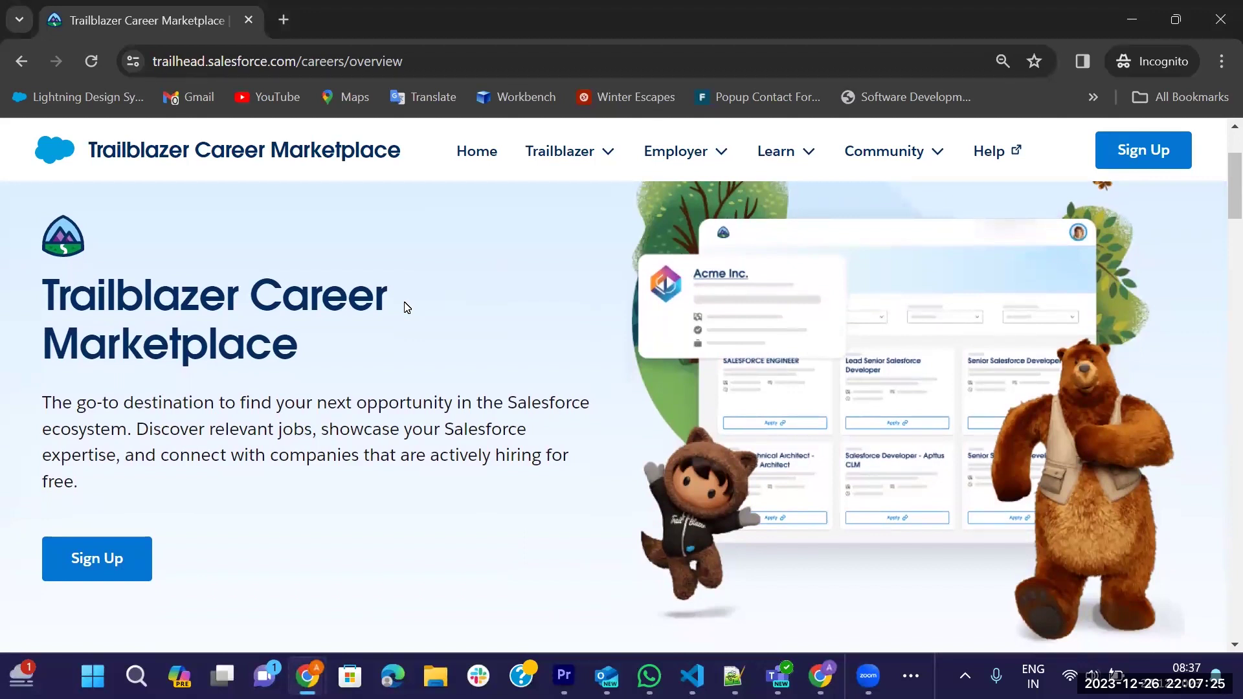
{"action": "scroll", "coordinate": [224, 404], "scroll_direction": "down", "scroll_amount": 1}
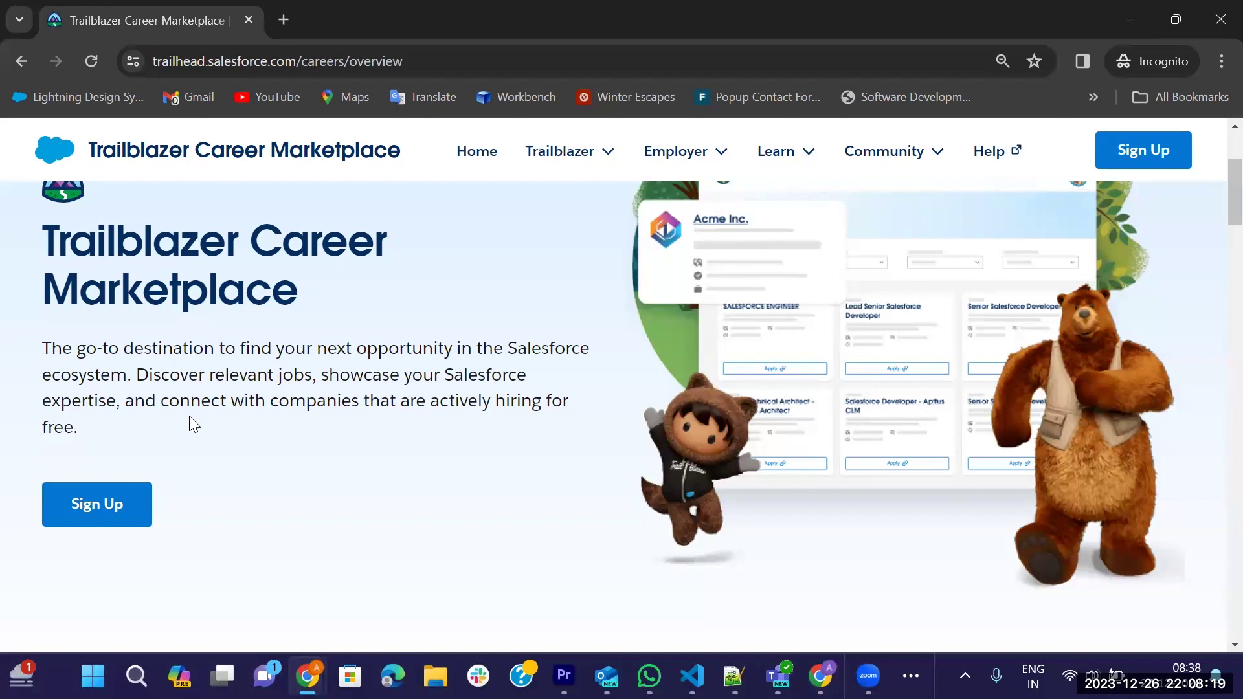
{"action": "scroll", "coordinate": [189, 416], "scroll_direction": "down", "scroll_amount": 2}
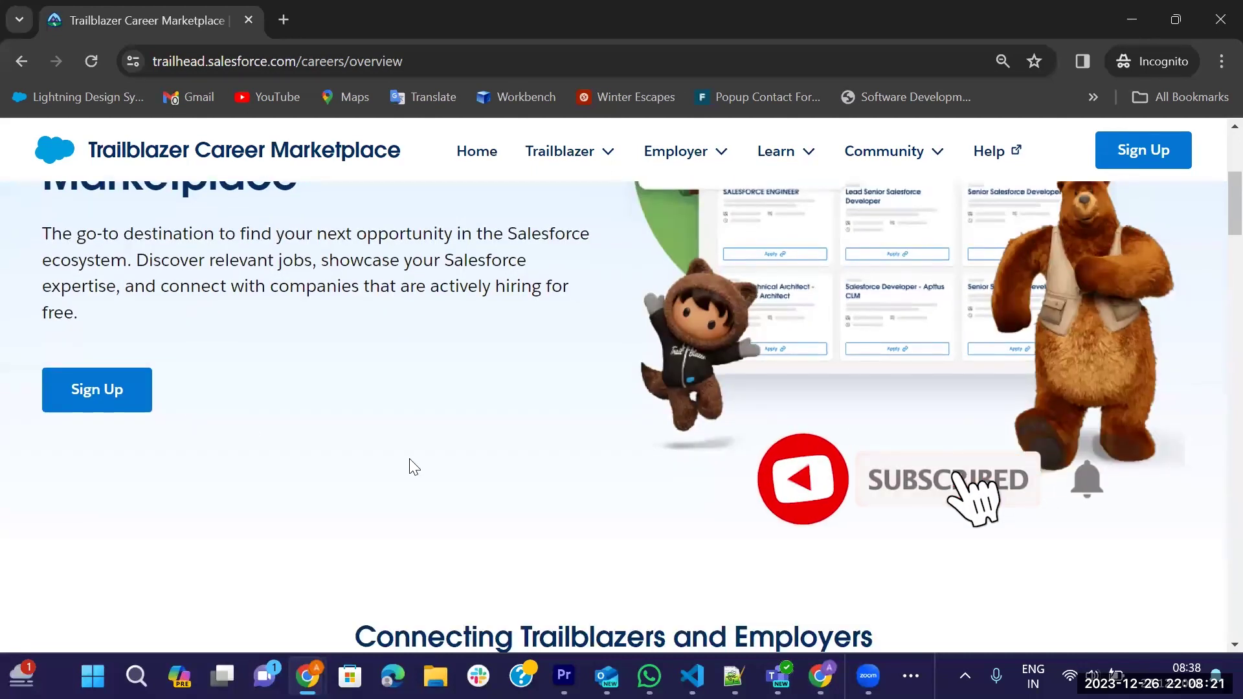
{"action": "scroll", "coordinate": [411, 465], "scroll_direction": "down", "scroll_amount": 4}
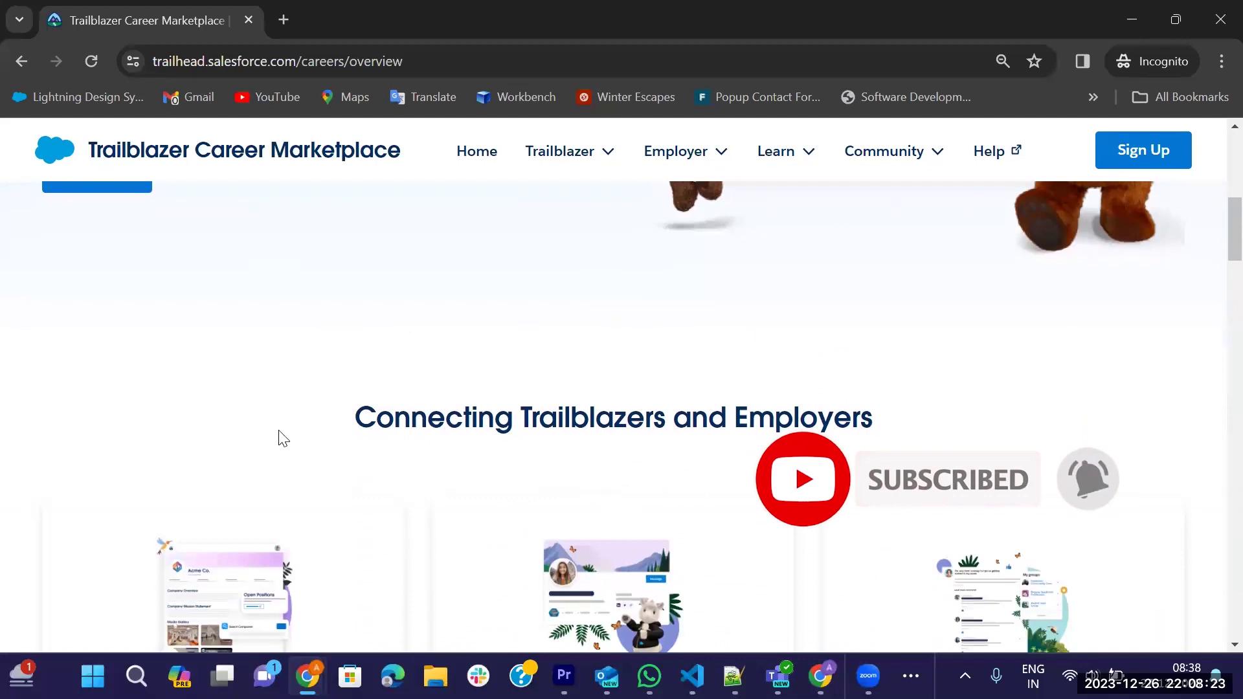
{"action": "scroll", "coordinate": [205, 402], "scroll_direction": "down", "scroll_amount": 1}
{"action": "scroll", "coordinate": [183, 419], "scroll_direction": "down", "scroll_amount": 3}
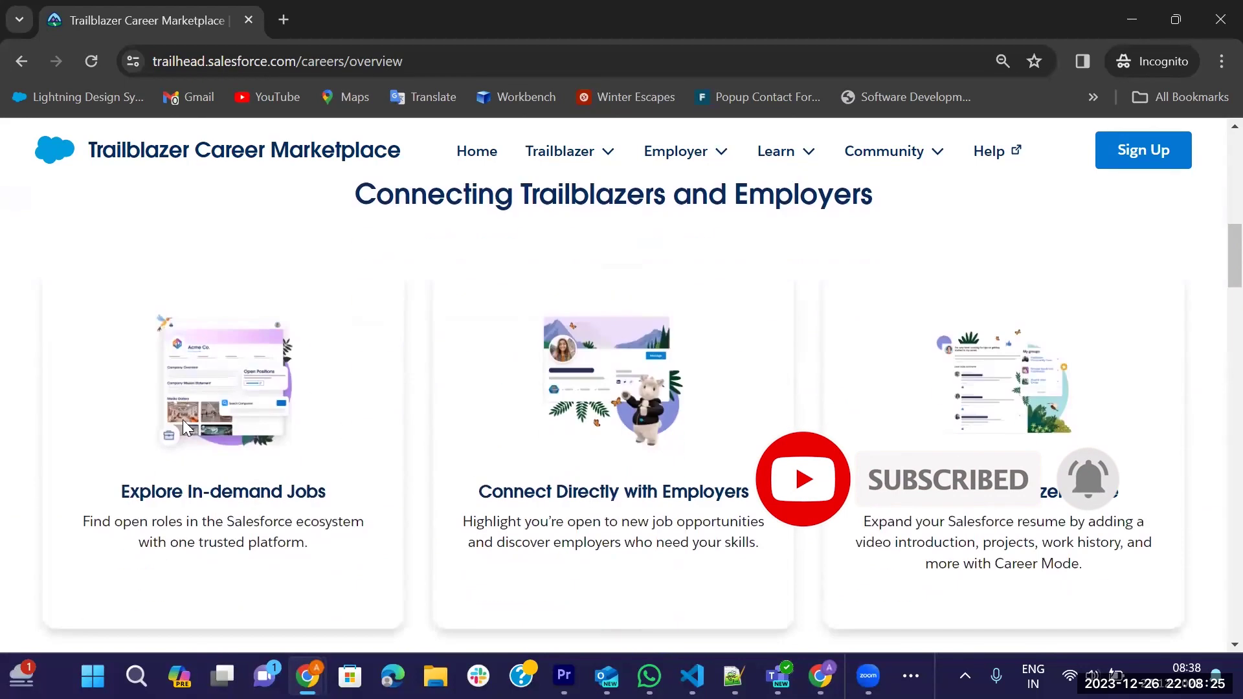
{"action": "scroll", "coordinate": [183, 417], "scroll_direction": "down", "scroll_amount": 1}
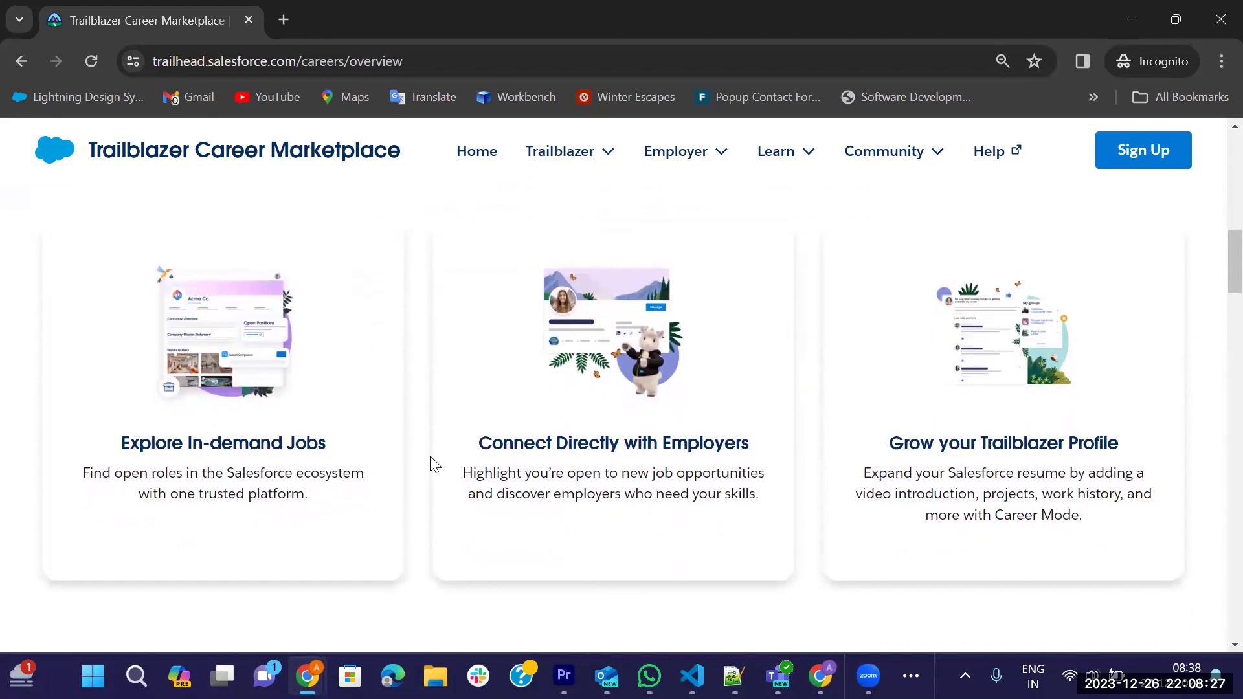
{"action": "scroll", "coordinate": [407, 442], "scroll_direction": "down", "scroll_amount": 5}
{"action": "scroll", "coordinate": [406, 443], "scroll_direction": "down", "scroll_amount": 1}
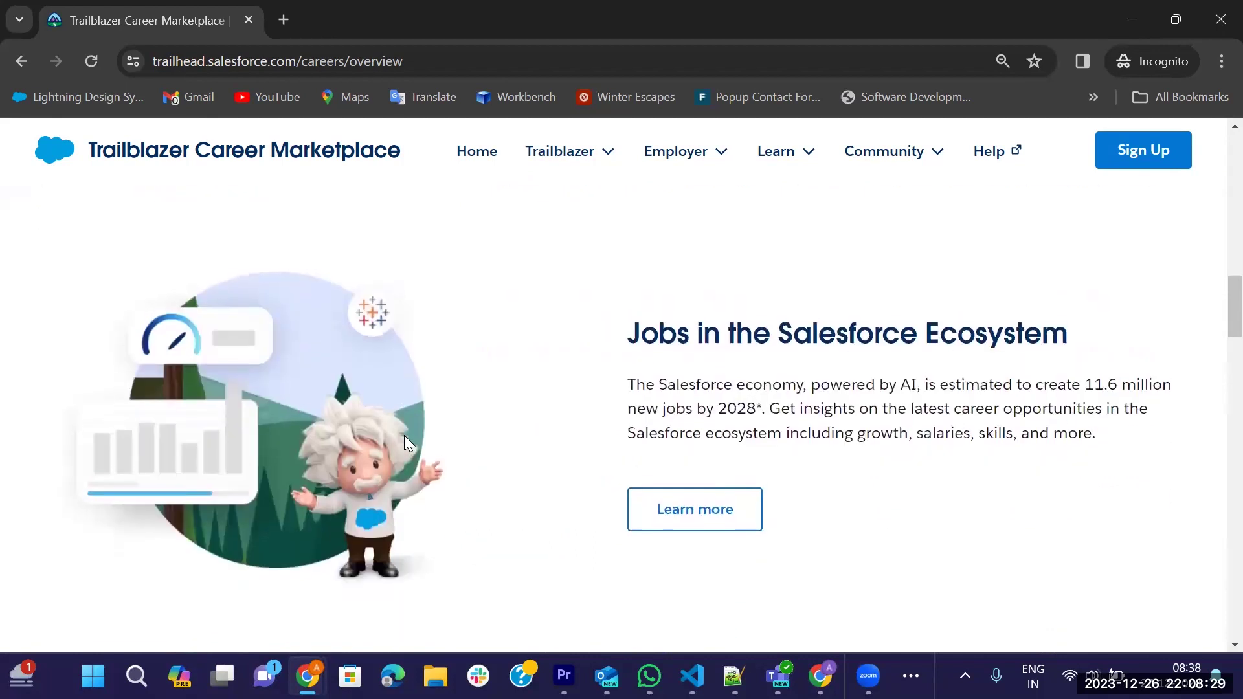
{"action": "scroll", "coordinate": [453, 438], "scroll_direction": "up", "scroll_amount": 5}
{"action": "scroll", "coordinate": [416, 519], "scroll_direction": "up", "scroll_amount": 1}
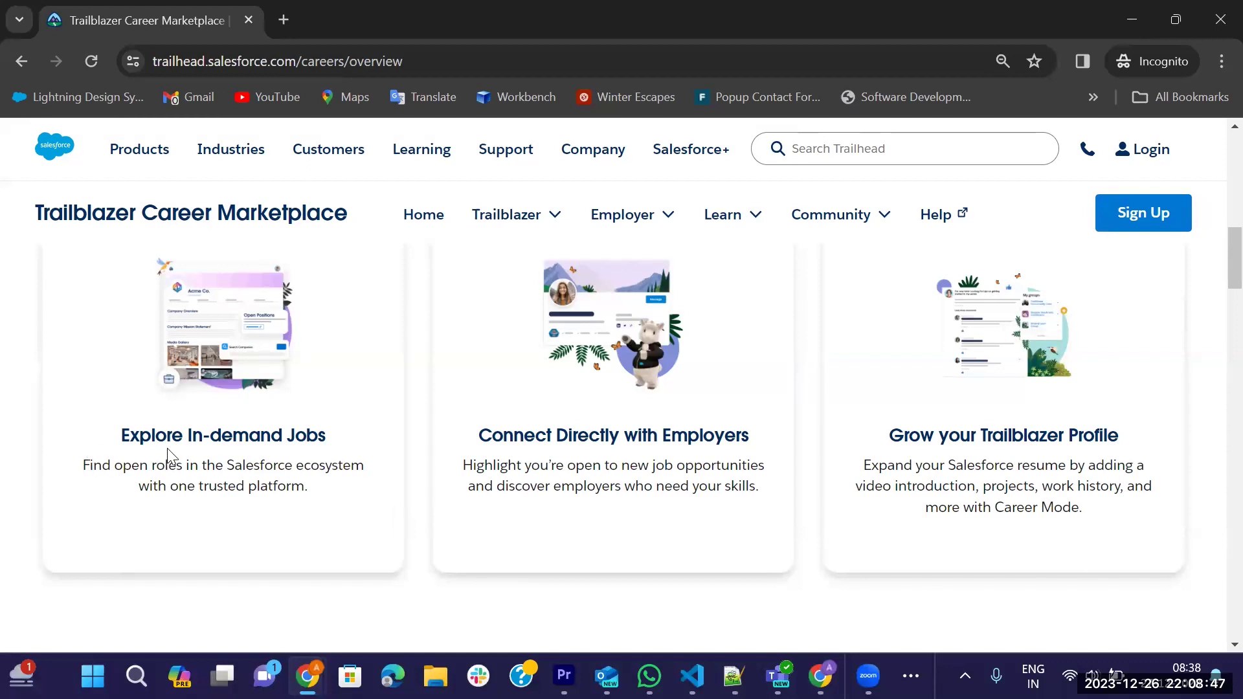
{"action": "scroll", "coordinate": [215, 382], "scroll_direction": "up", "scroll_amount": 3}
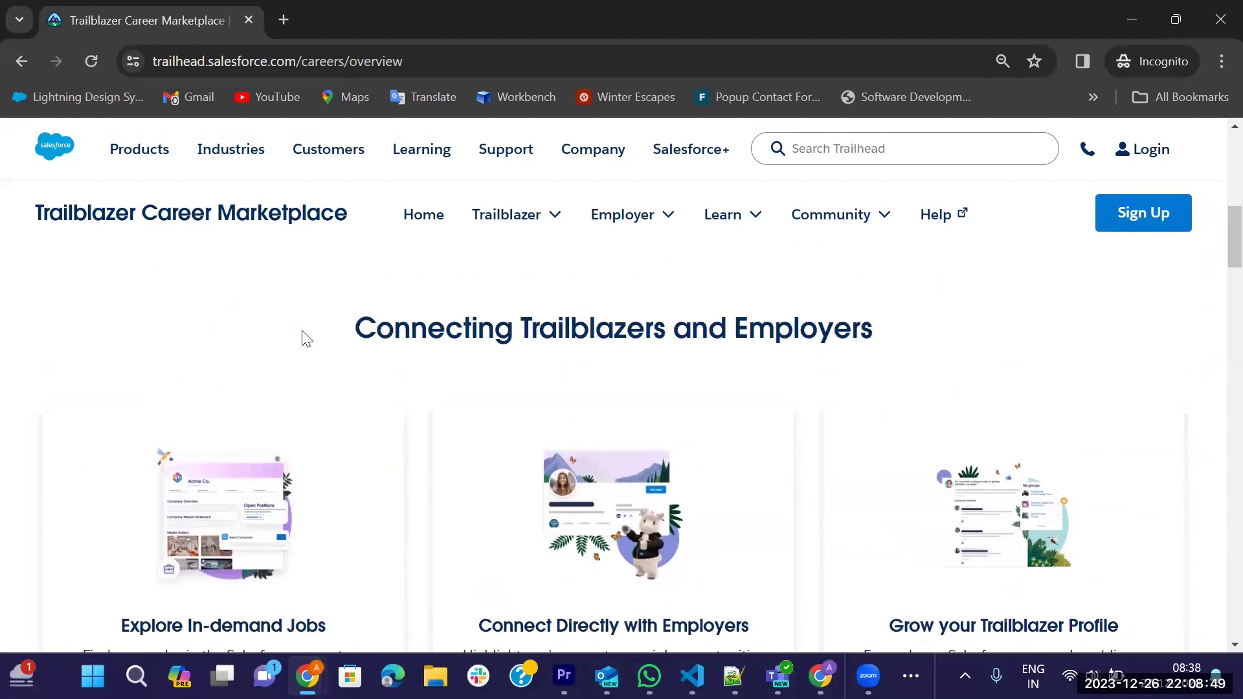
{"action": "scroll", "coordinate": [252, 434], "scroll_direction": "down", "scroll_amount": 2}
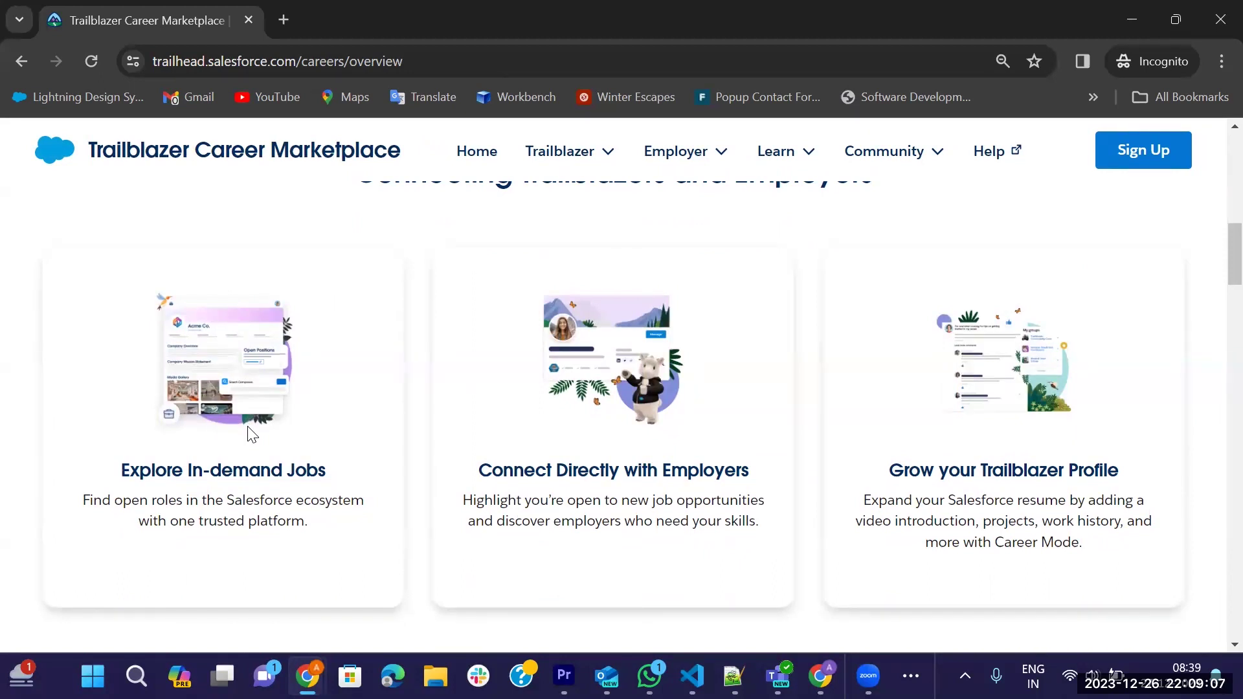
{"action": "scroll", "coordinate": [453, 522], "scroll_direction": "down", "scroll_amount": 1}
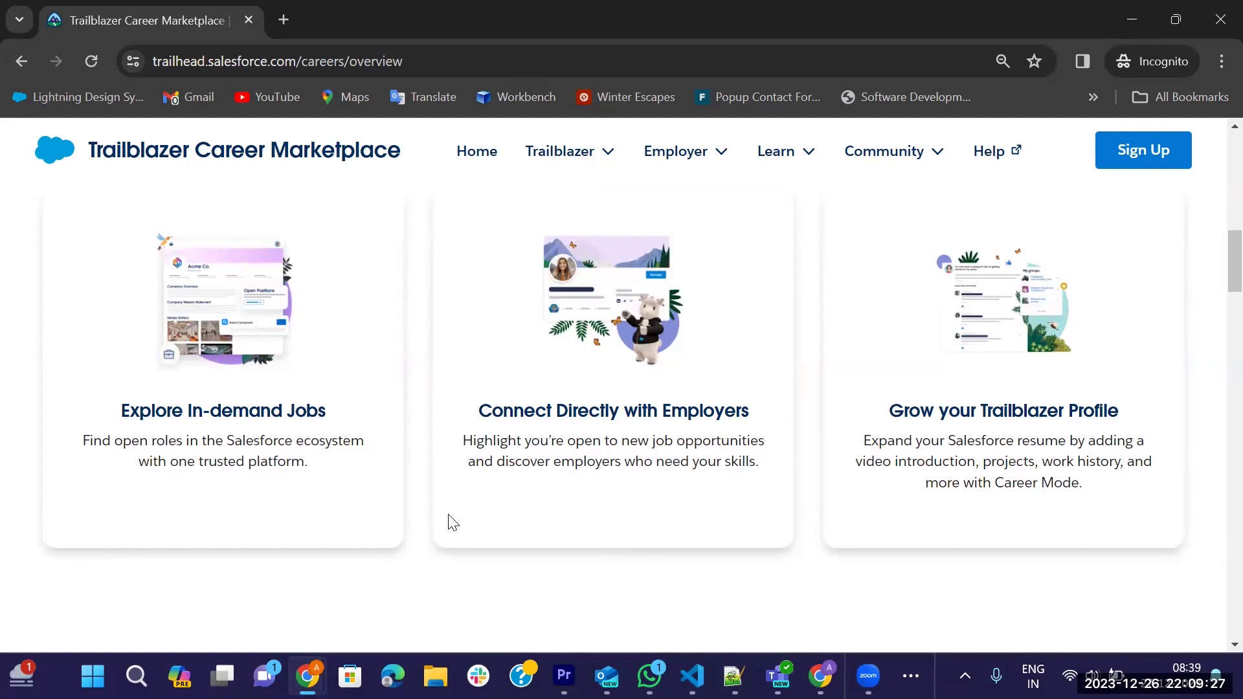
{"action": "scroll", "coordinate": [605, 558], "scroll_direction": "down", "scroll_amount": 1}
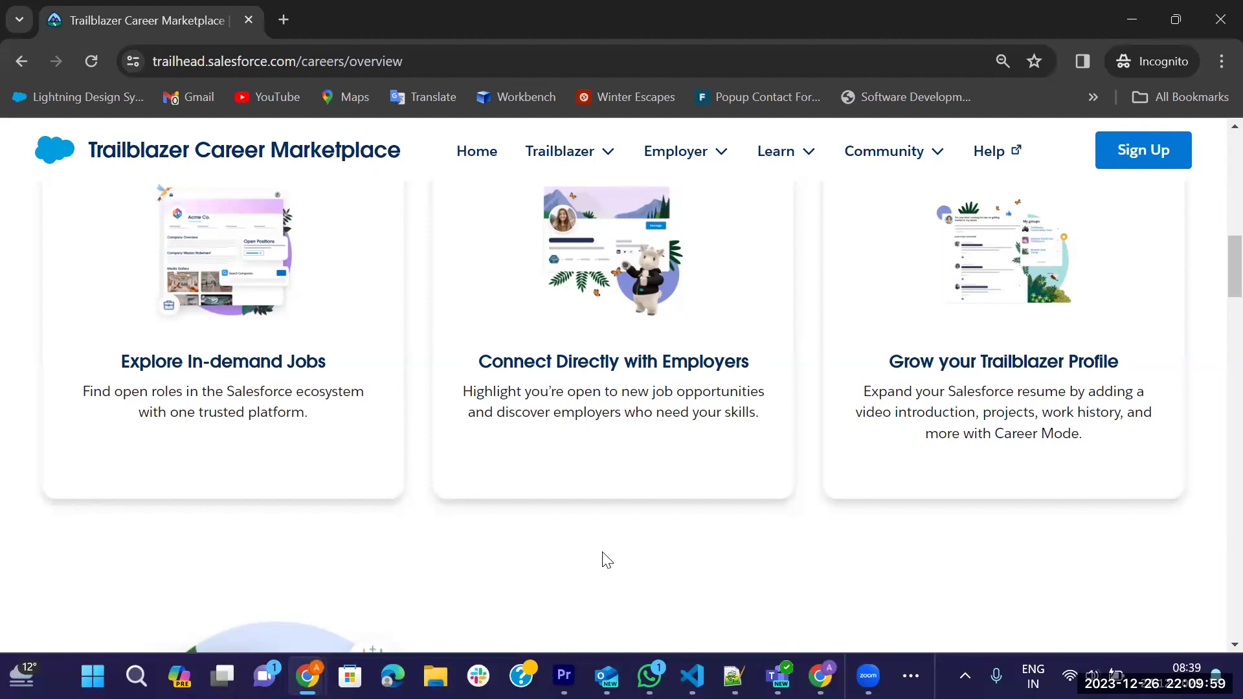
- Read the overview sections Jobs in the Salesforce Ecosystem and Stand Out to Employers with Credentials
{"action": "scroll", "coordinate": [606, 560], "scroll_direction": "down", "scroll_amount": 5}
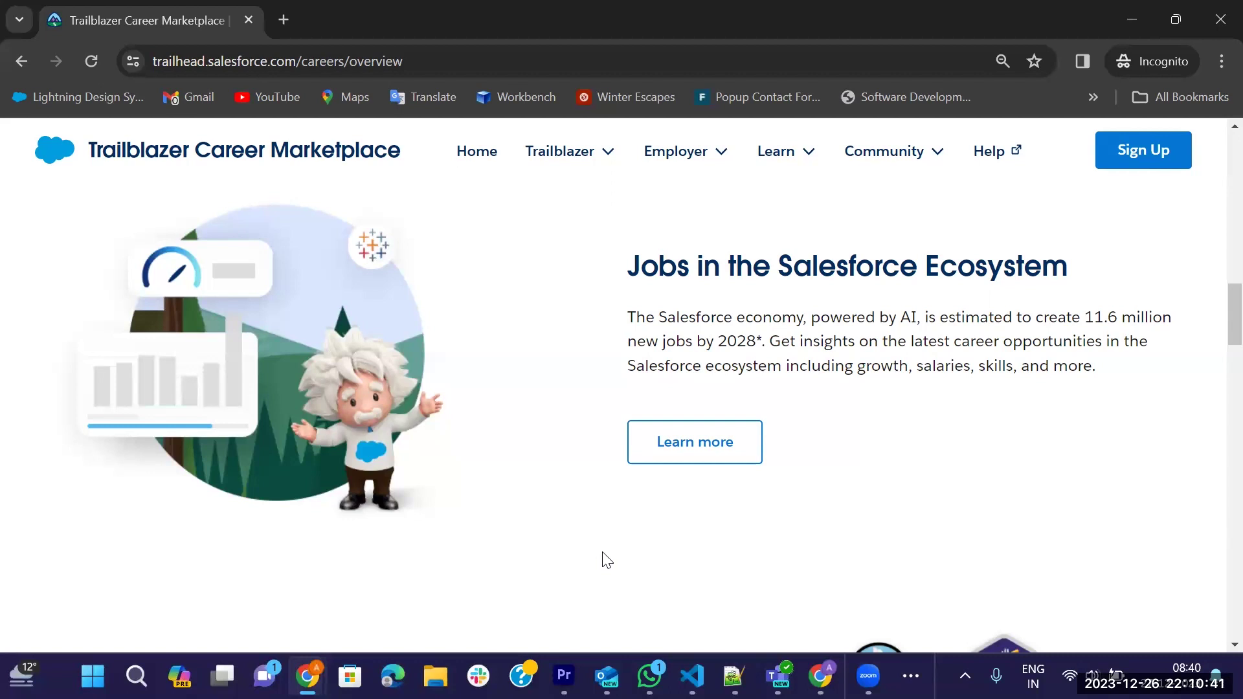
{"action": "scroll", "coordinate": [607, 560], "scroll_direction": "down", "scroll_amount": 1}
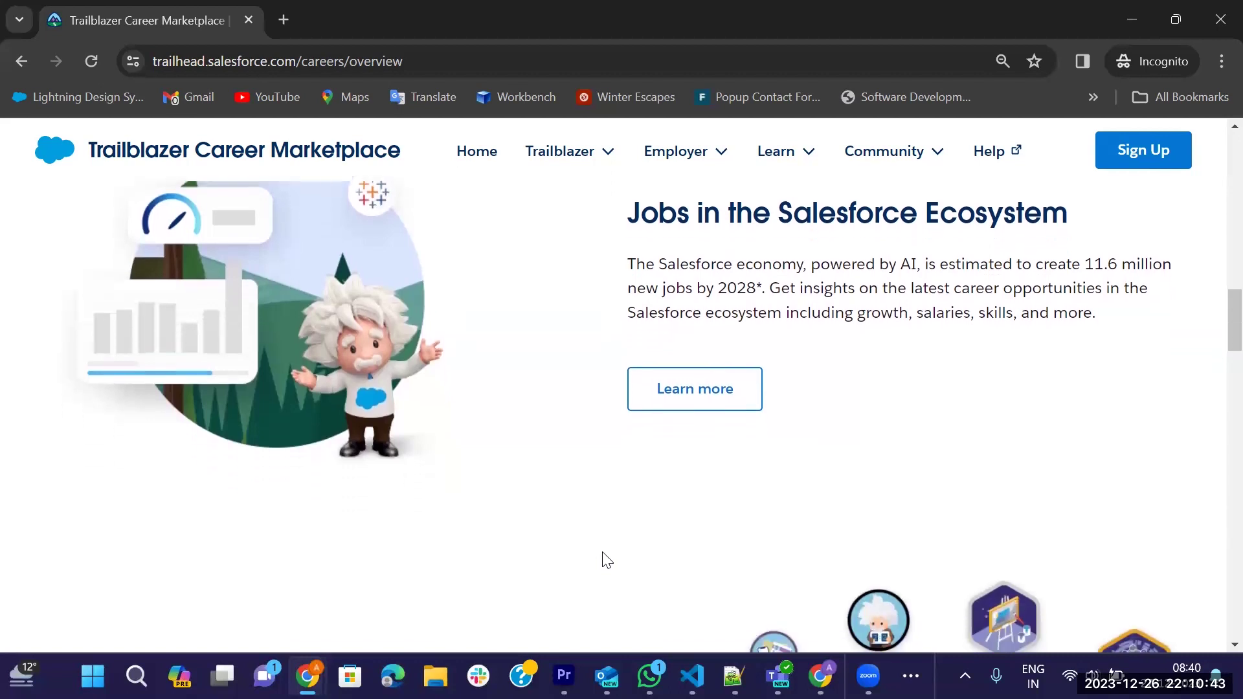
{"action": "scroll", "coordinate": [593, 484], "scroll_direction": "down", "scroll_amount": 4}
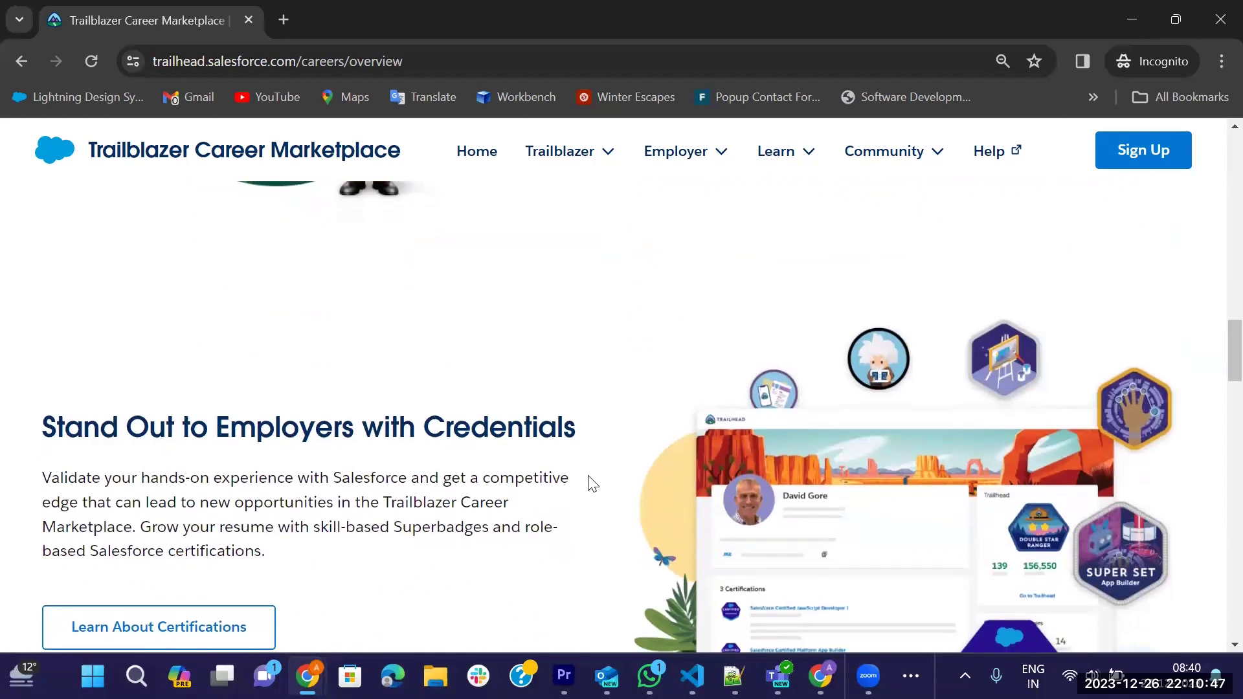
{"action": "scroll", "coordinate": [590, 484], "scroll_direction": "down", "scroll_amount": 1}
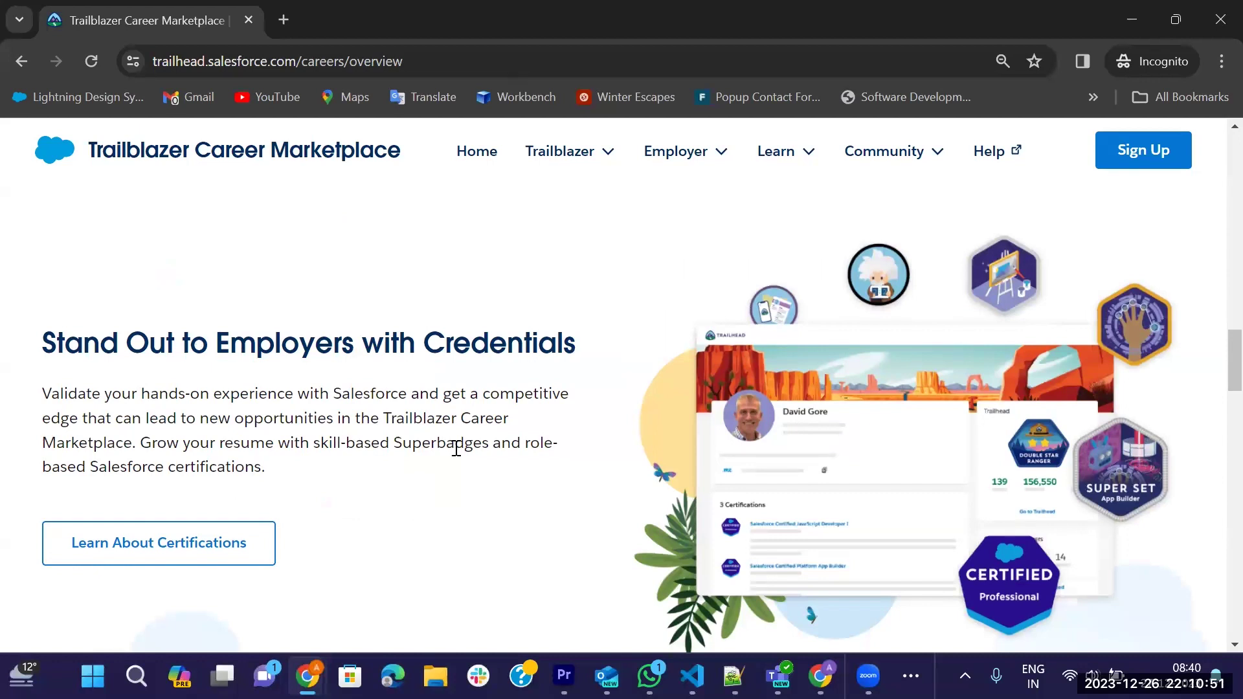
{"action": "scroll", "coordinate": [418, 439], "scroll_direction": "down", "scroll_amount": 1}
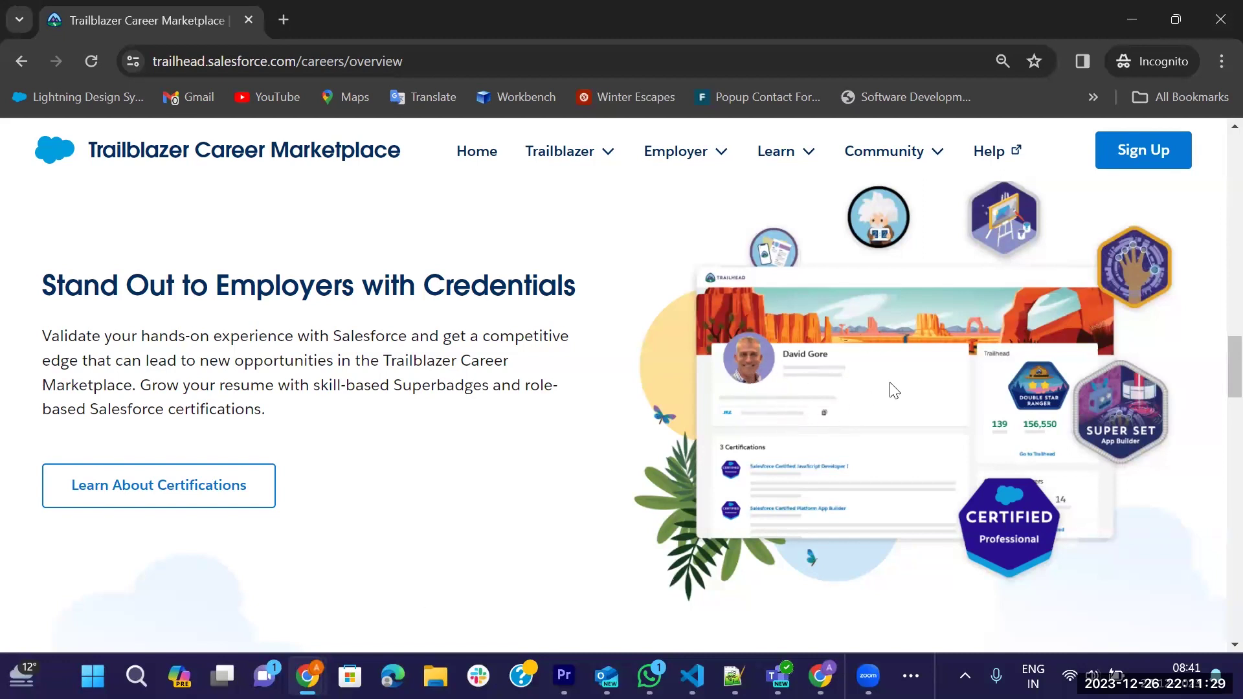
{"action": "scroll", "coordinate": [815, 414], "scroll_direction": "down", "scroll_amount": 1}
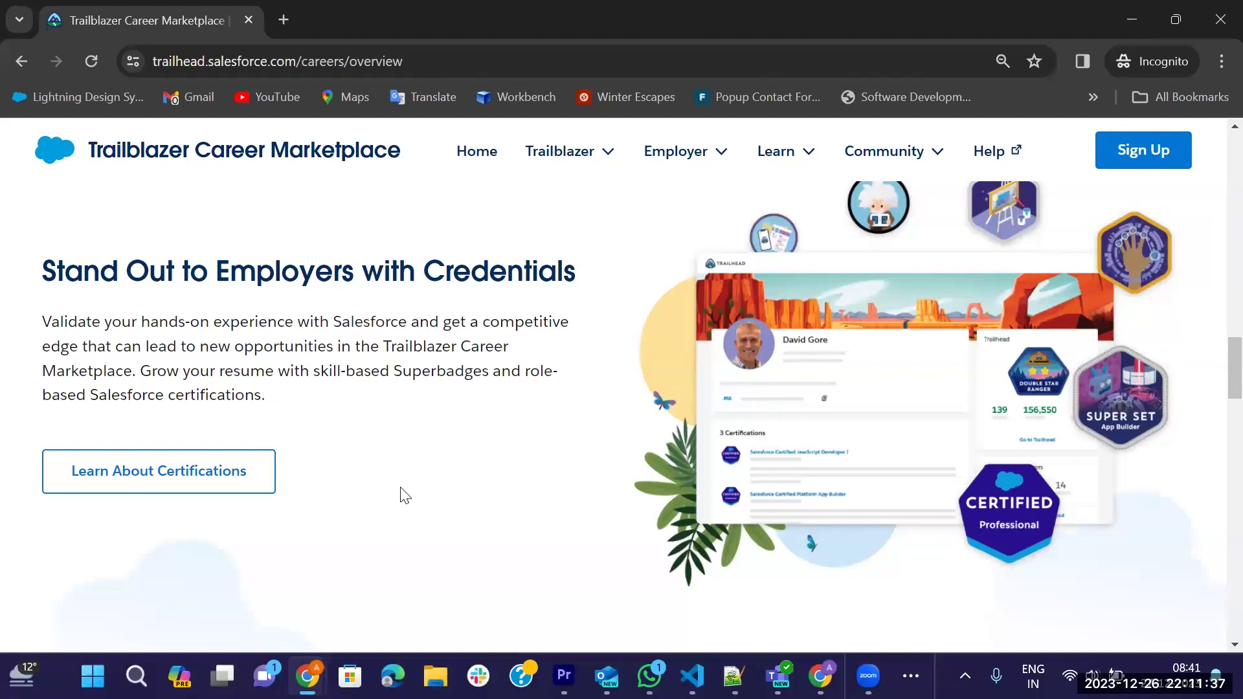
- Examine the Meet Fellow Trailblazers testimonials, the Partner Login for Employers section and the footer links
{"action": "scroll", "coordinate": [399, 495], "scroll_direction": "down", "scroll_amount": 5}
{"action": "scroll", "coordinate": [402, 495], "scroll_direction": "down", "scroll_amount": 1}
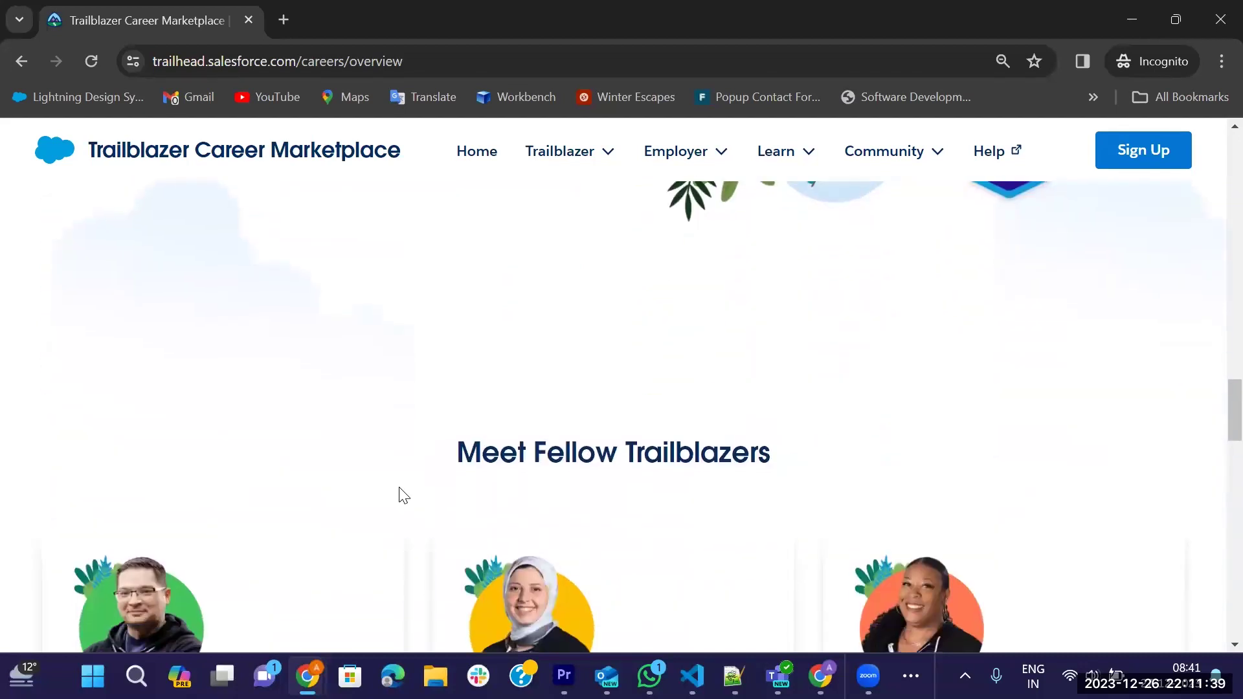
{"action": "scroll", "coordinate": [402, 493], "scroll_direction": "down", "scroll_amount": 1}
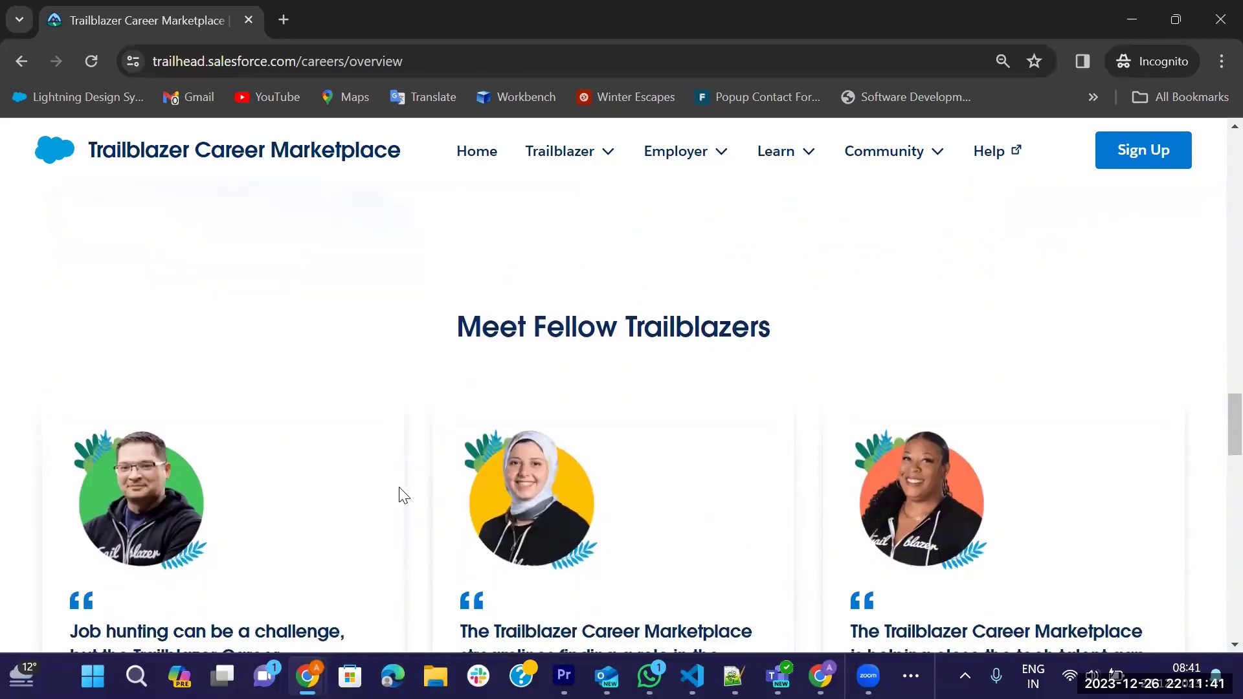
{"action": "scroll", "coordinate": [319, 389], "scroll_direction": "down", "scroll_amount": 1}
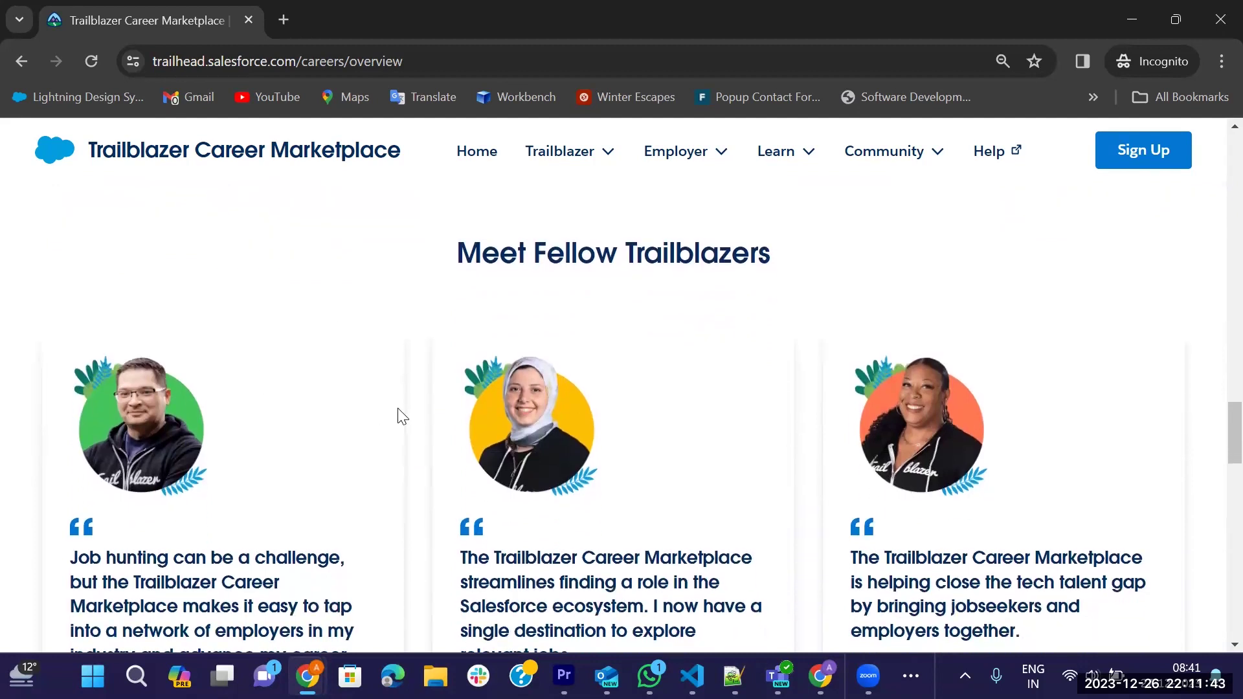
{"action": "scroll", "coordinate": [397, 417], "scroll_direction": "down", "scroll_amount": 3}
{"action": "scroll", "coordinate": [336, 500], "scroll_direction": "up", "scroll_amount": 1}
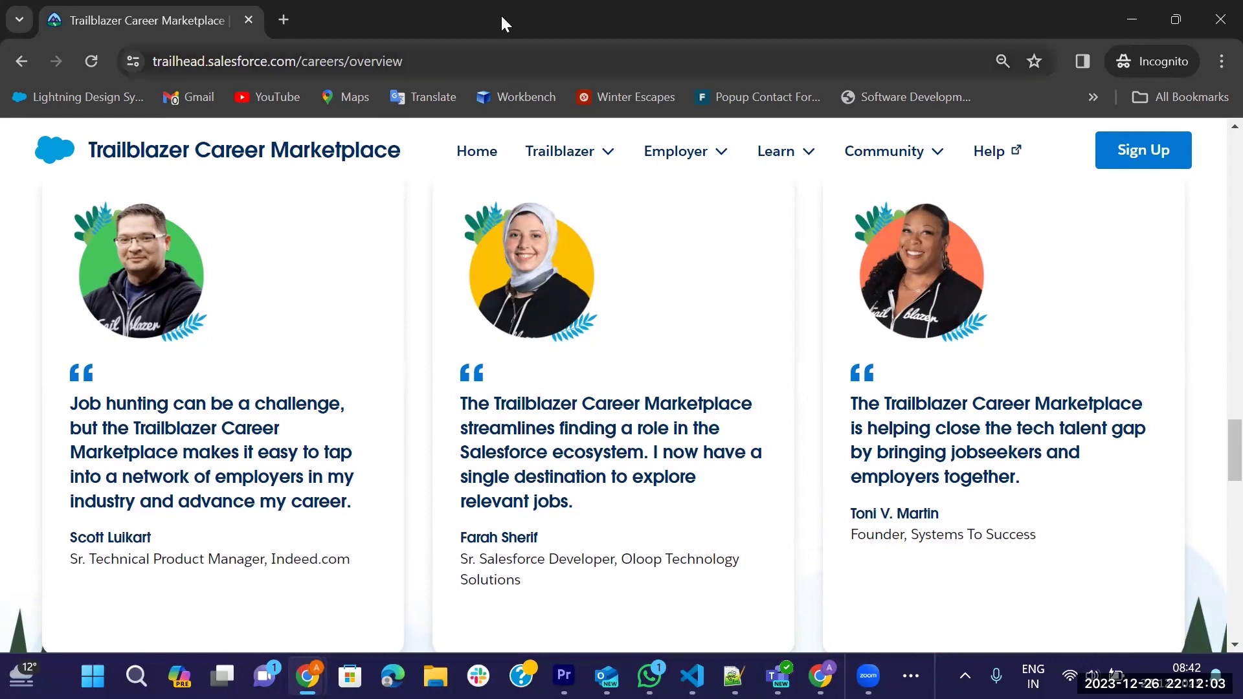
{"action": "scroll", "coordinate": [543, 384], "scroll_direction": "down", "scroll_amount": 4}
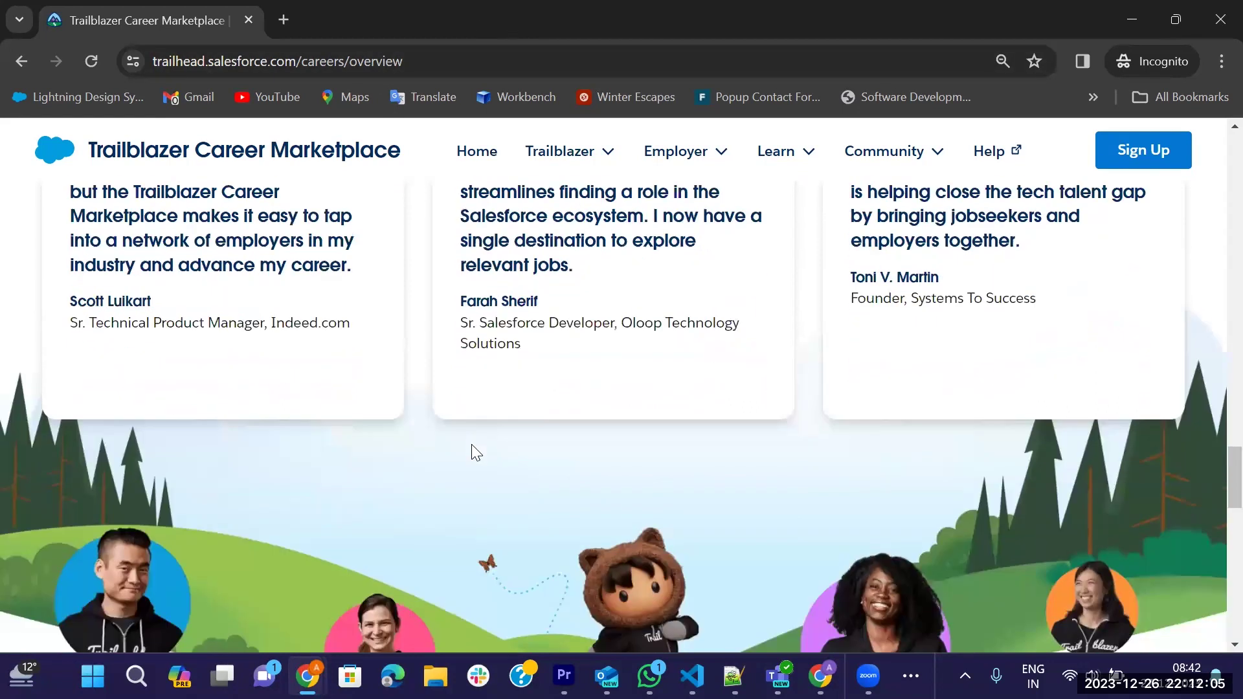
{"action": "scroll", "coordinate": [471, 444], "scroll_direction": "down", "scroll_amount": 8}
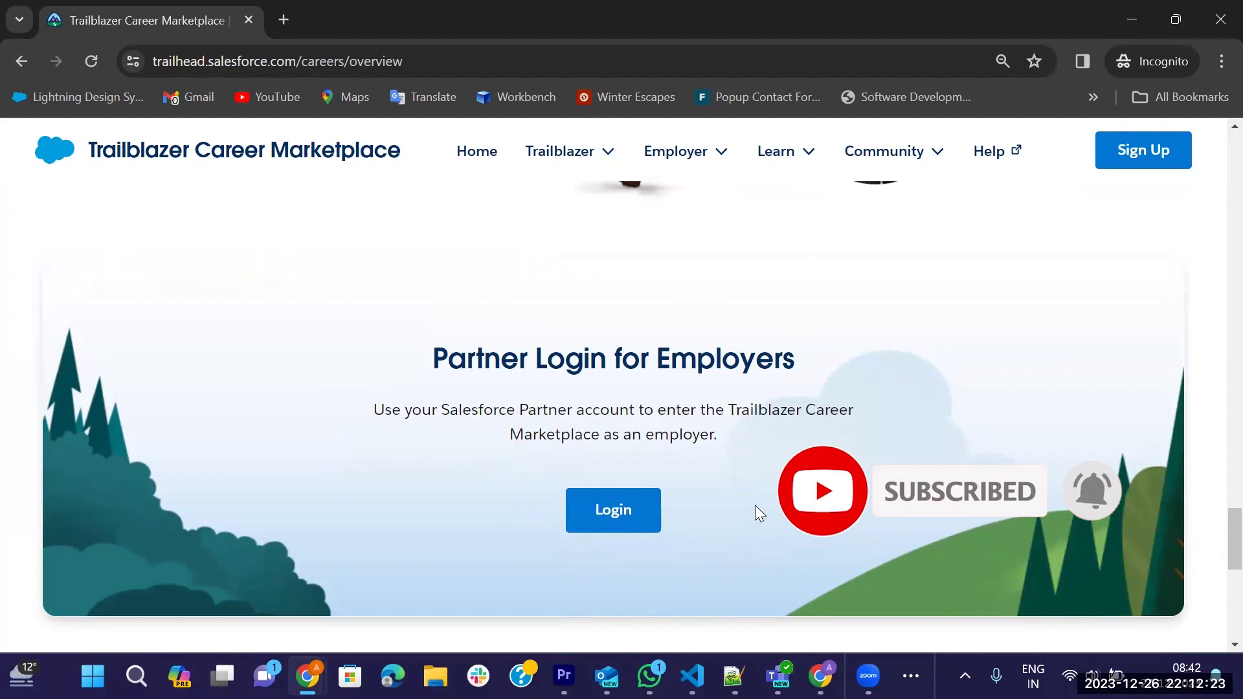
{"action": "scroll", "coordinate": [543, 505], "scroll_direction": "down", "scroll_amount": 7}
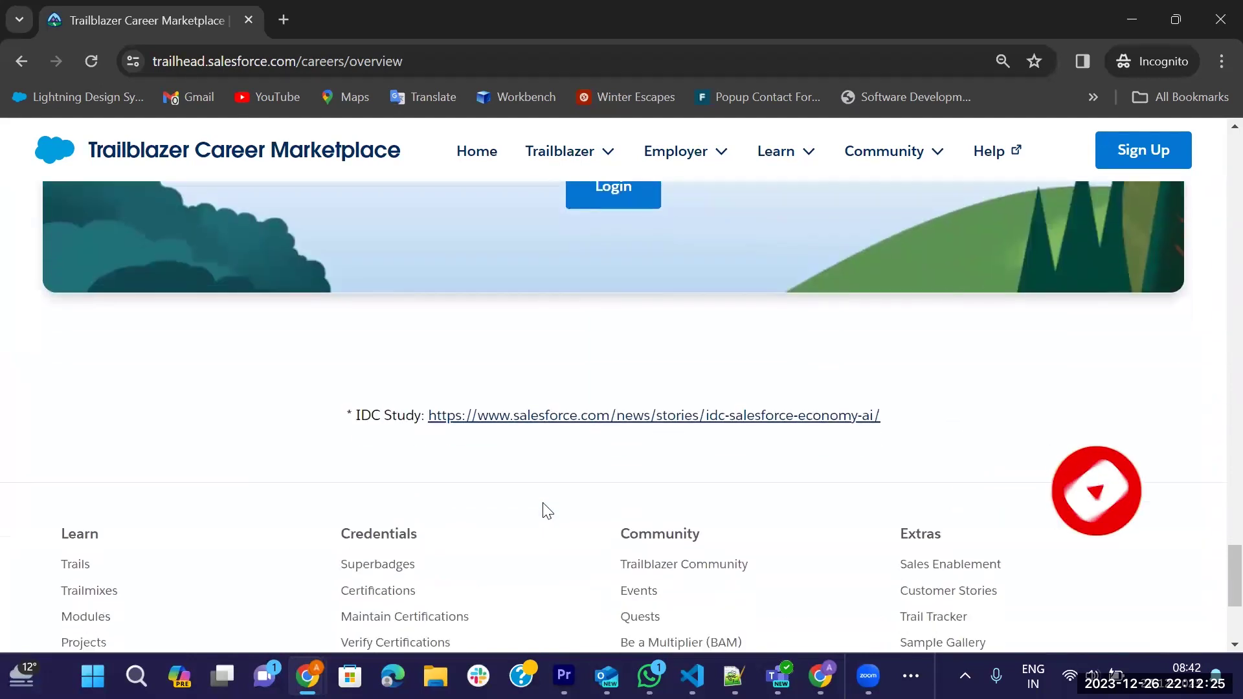
{"action": "scroll", "coordinate": [480, 413], "scroll_direction": "down", "scroll_amount": 2}
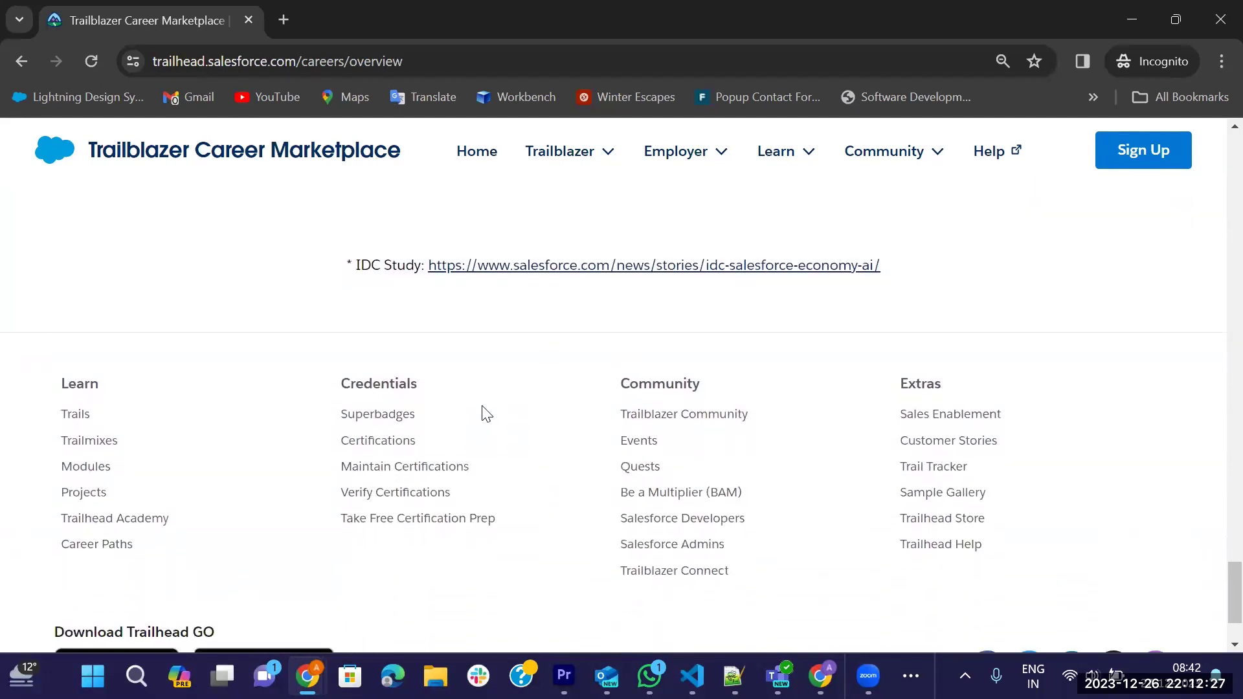
- Return to the start of the overview page and view the signed-in Career Marketplace home page in the other browser window
{"action": "scroll", "coordinate": [481, 406], "scroll_direction": "up", "scroll_amount": 10}
{"action": "scroll", "coordinate": [345, 614], "scroll_direction": "up", "scroll_amount": 10}
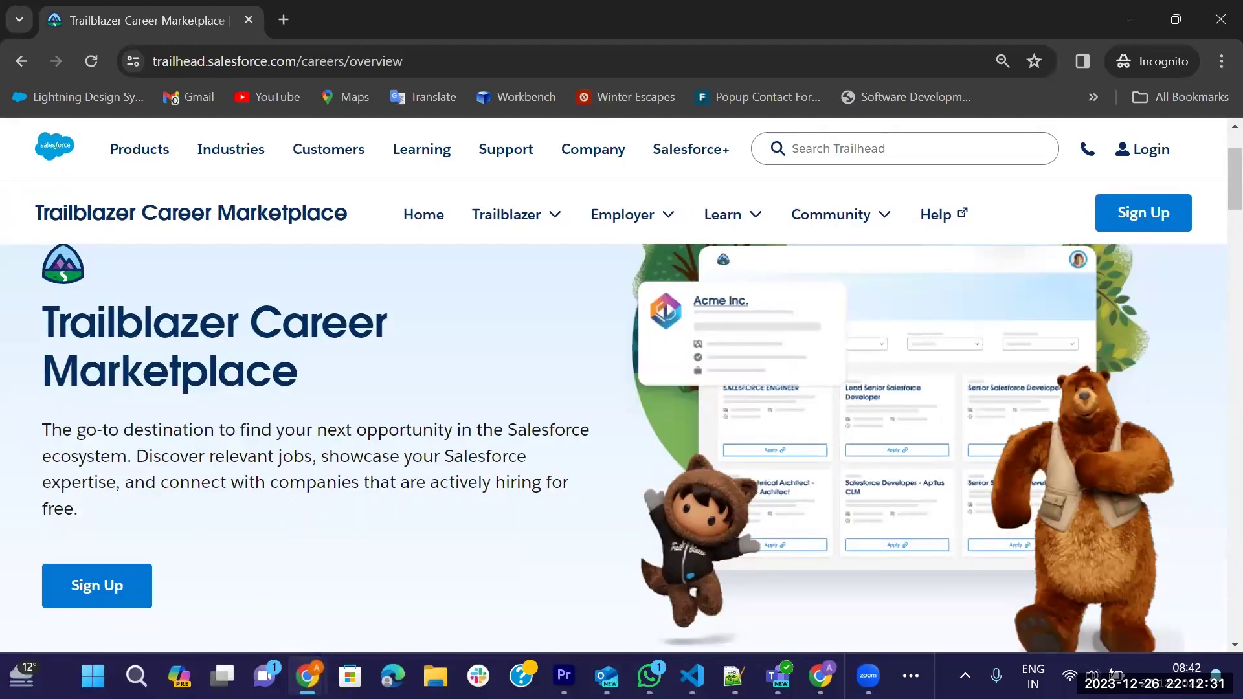
{"action": "mouse_move", "coordinate": [308, 676]}
{"action": "left_click", "coordinate": [243, 592]}
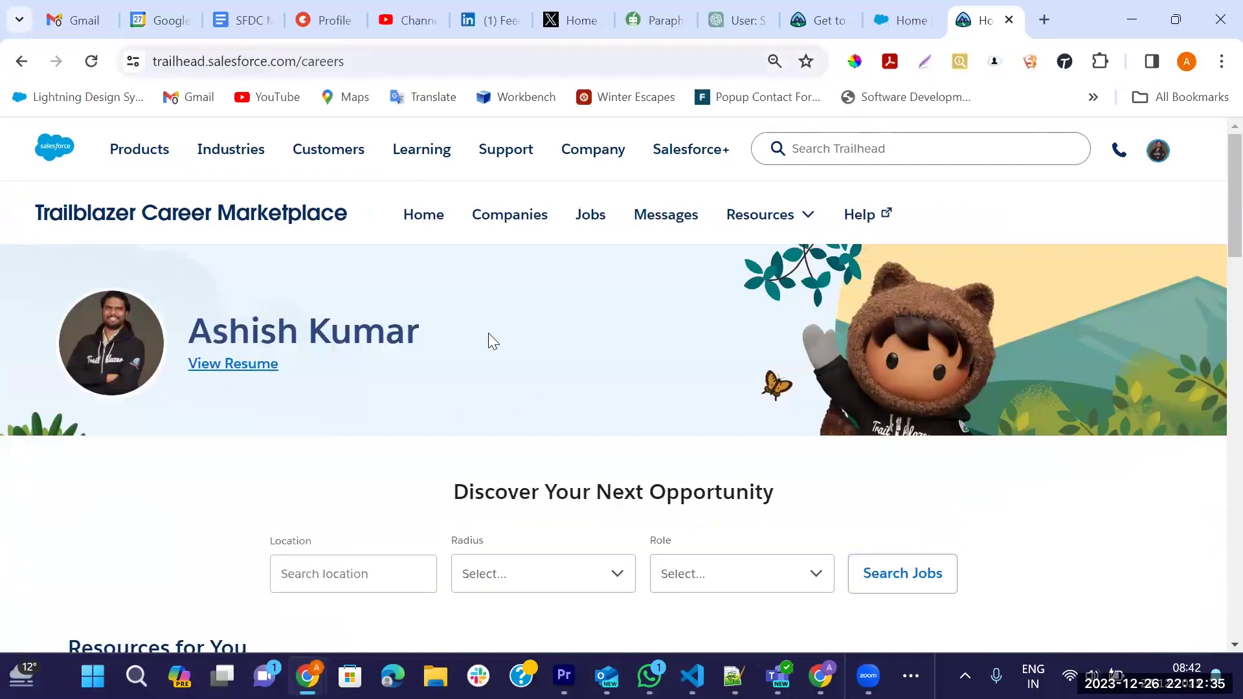
{"action": "scroll", "coordinate": [516, 504], "scroll_direction": "down", "scroll_amount": 1}
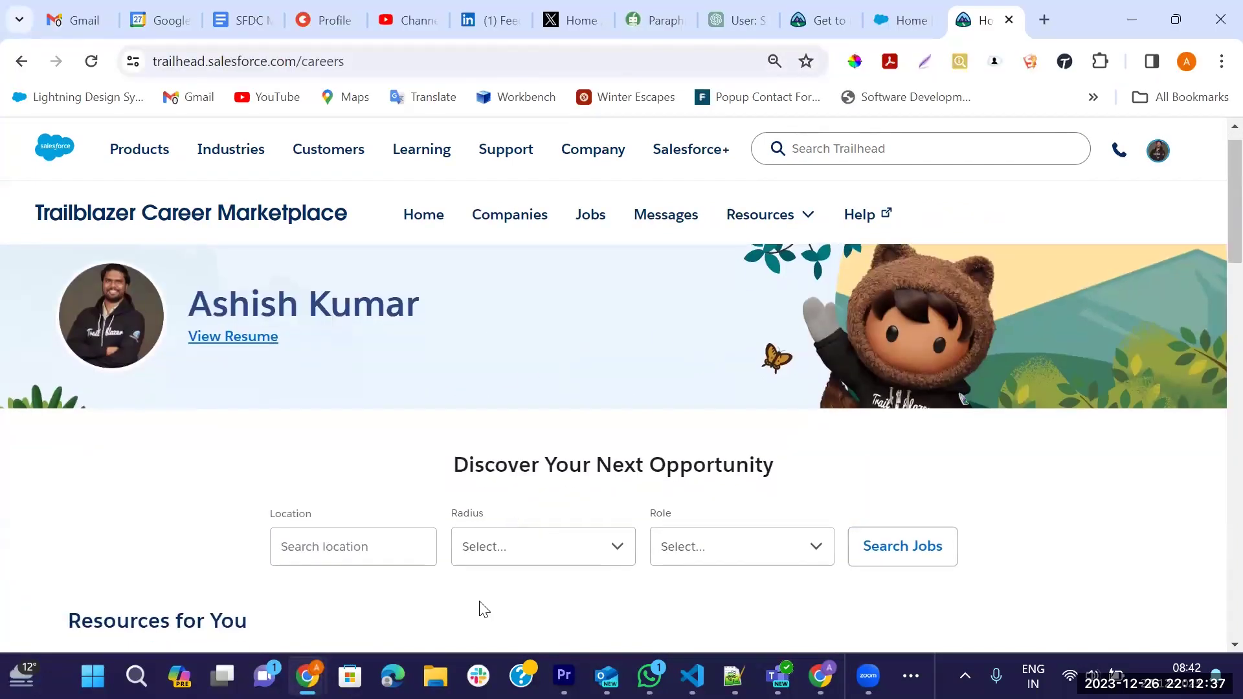
- View the Sign Up page's account login options from the incognito window's overview page, and return to the overview
{"action": "mouse_move", "coordinate": [307, 676]}
{"action": "left_click", "coordinate": [356, 607]}
{"action": "scroll", "coordinate": [419, 453], "scroll_direction": "down", "scroll_amount": 4}
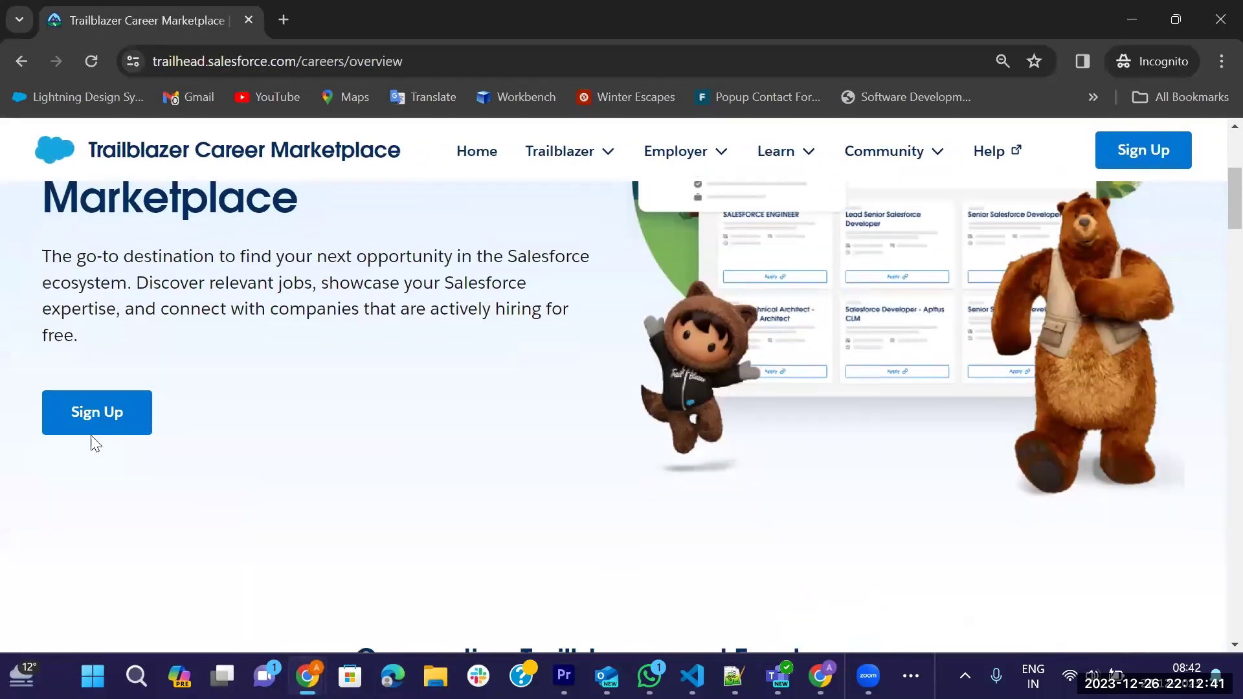
{"action": "left_click", "coordinate": [95, 413]}
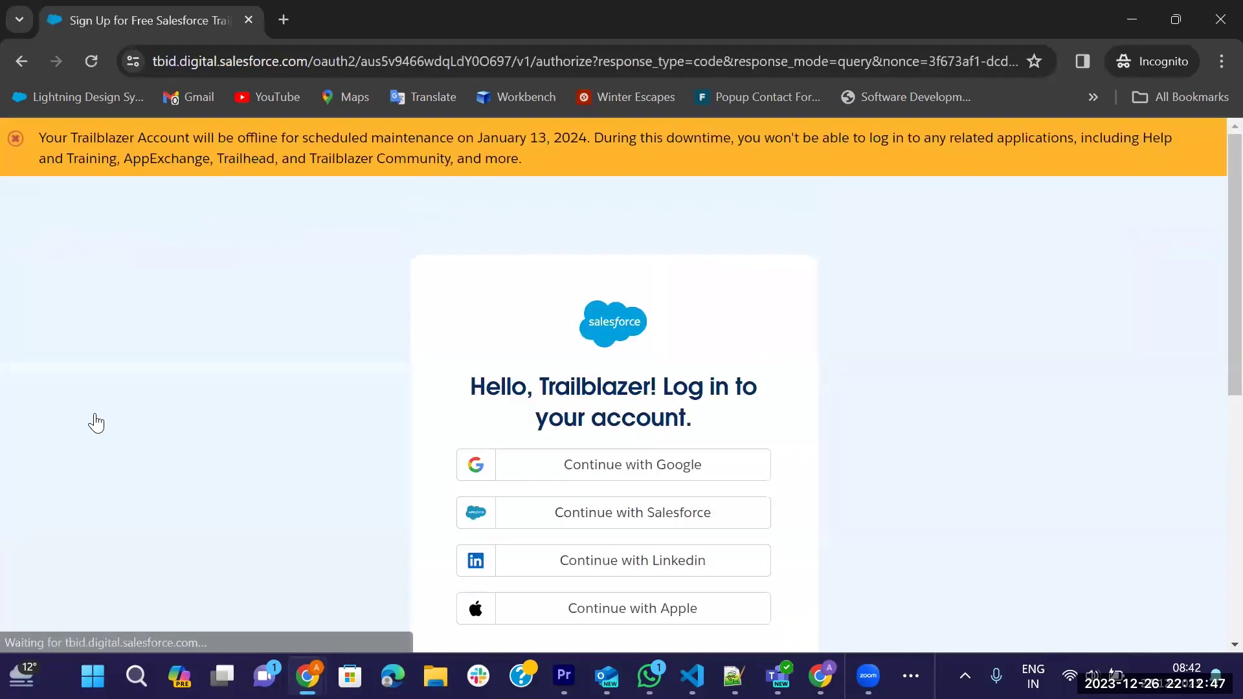
{"action": "left_click", "coordinate": [21, 61]}
- Switch to the signed-in Career Marketplace home page and look over its job search fields and Recommended Learning modules
{"action": "mouse_move", "coordinate": [307, 676]}
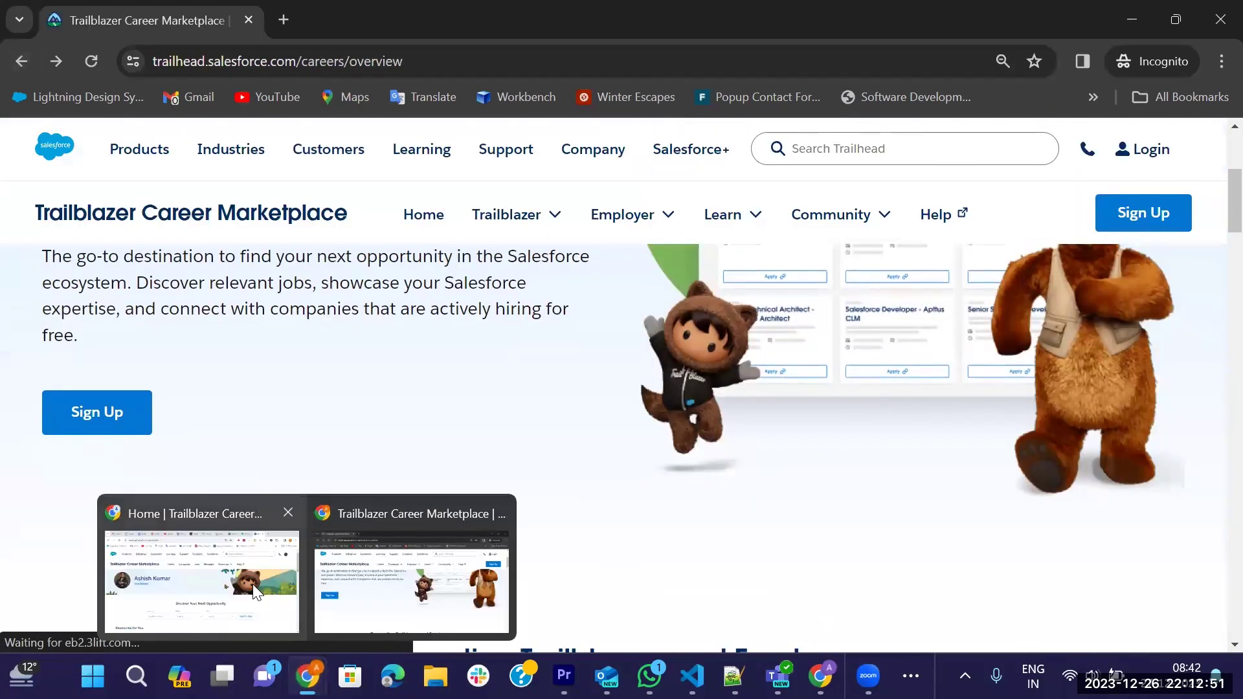
{"action": "left_click", "coordinate": [252, 584]}
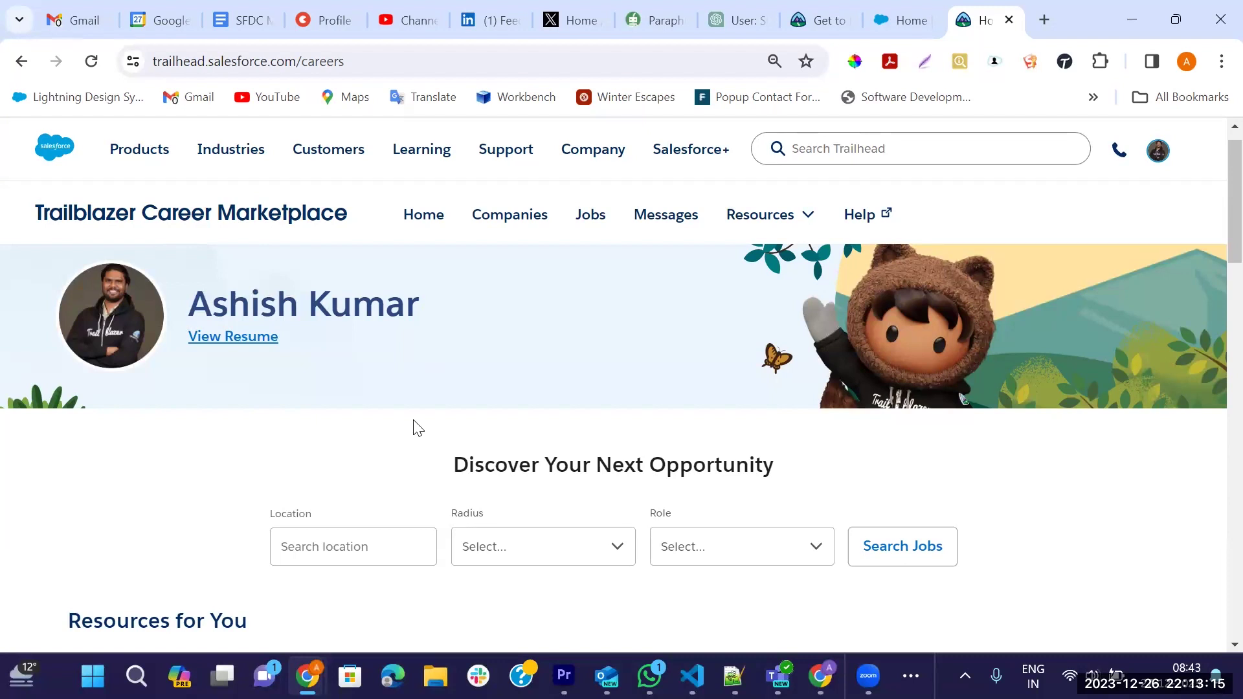
{"action": "scroll", "coordinate": [341, 454], "scroll_direction": "down", "scroll_amount": 5}
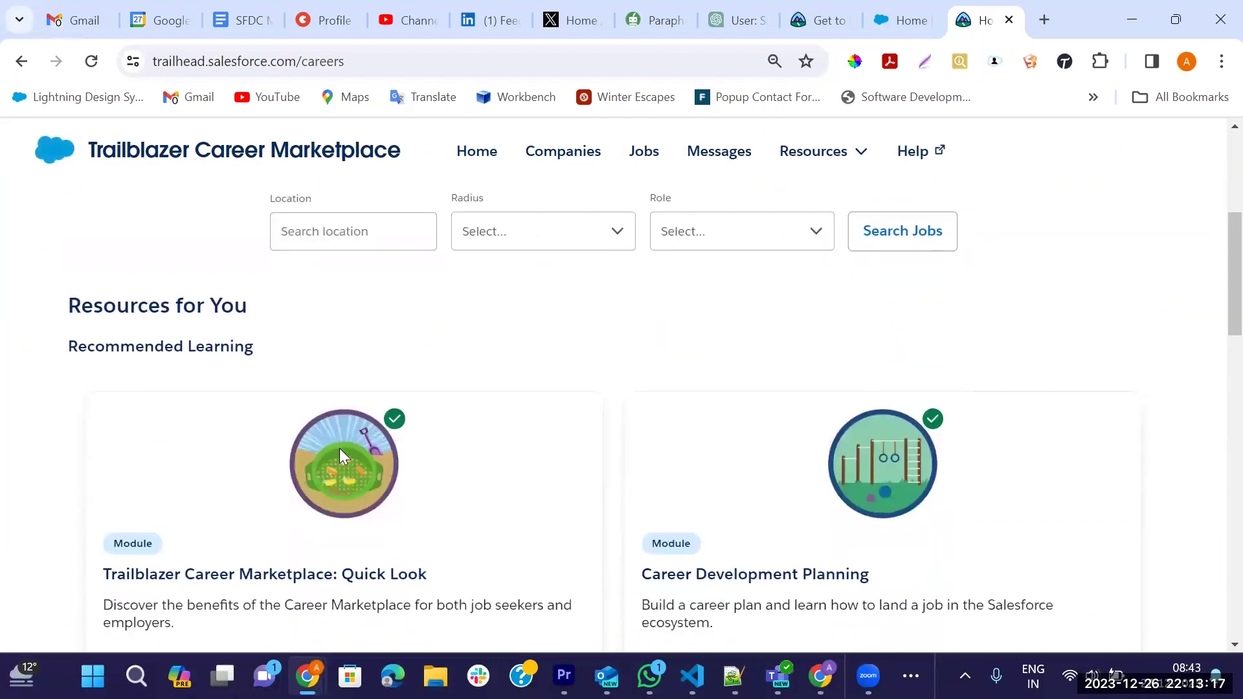
{"action": "scroll", "coordinate": [341, 453], "scroll_direction": "up", "scroll_amount": 2}
{"action": "scroll", "coordinate": [482, 472], "scroll_direction": "down", "scroll_amount": 3}
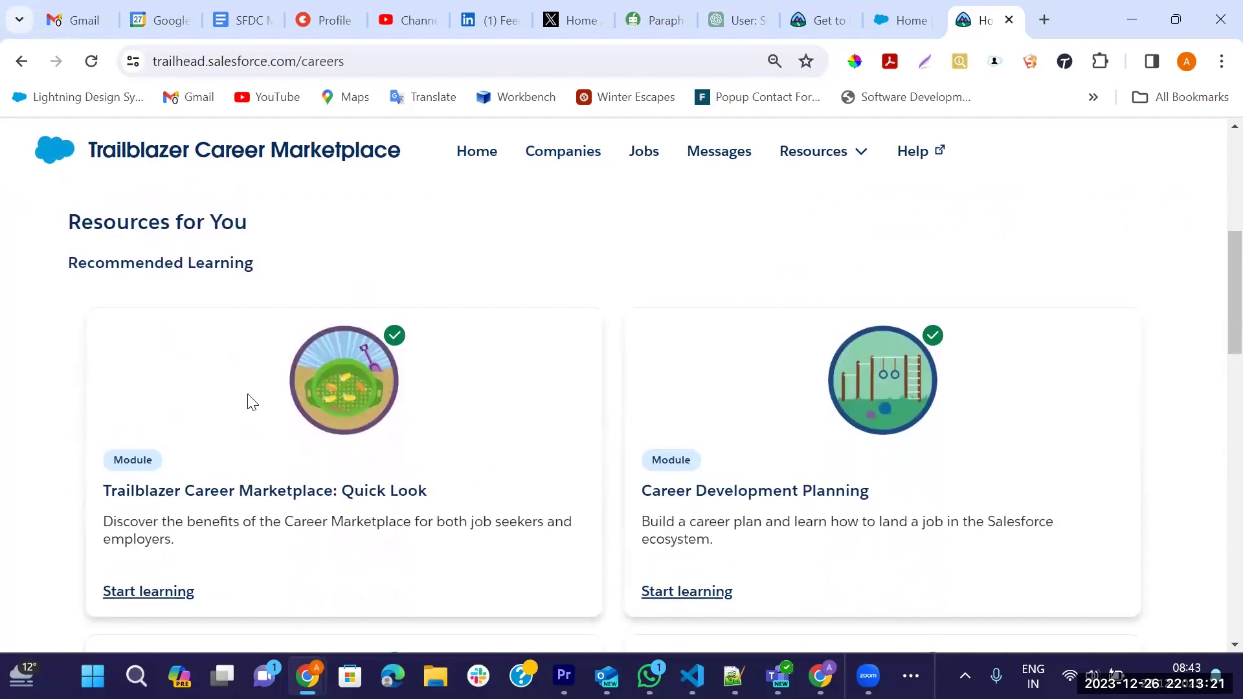
- Open the Quick Look, Career Development Planning and Interview Strategies modules and the Build Your Personal Portfolio project in separate tabs
{"action": "scroll", "coordinate": [251, 401], "scroll_direction": "down", "scroll_amount": 1}
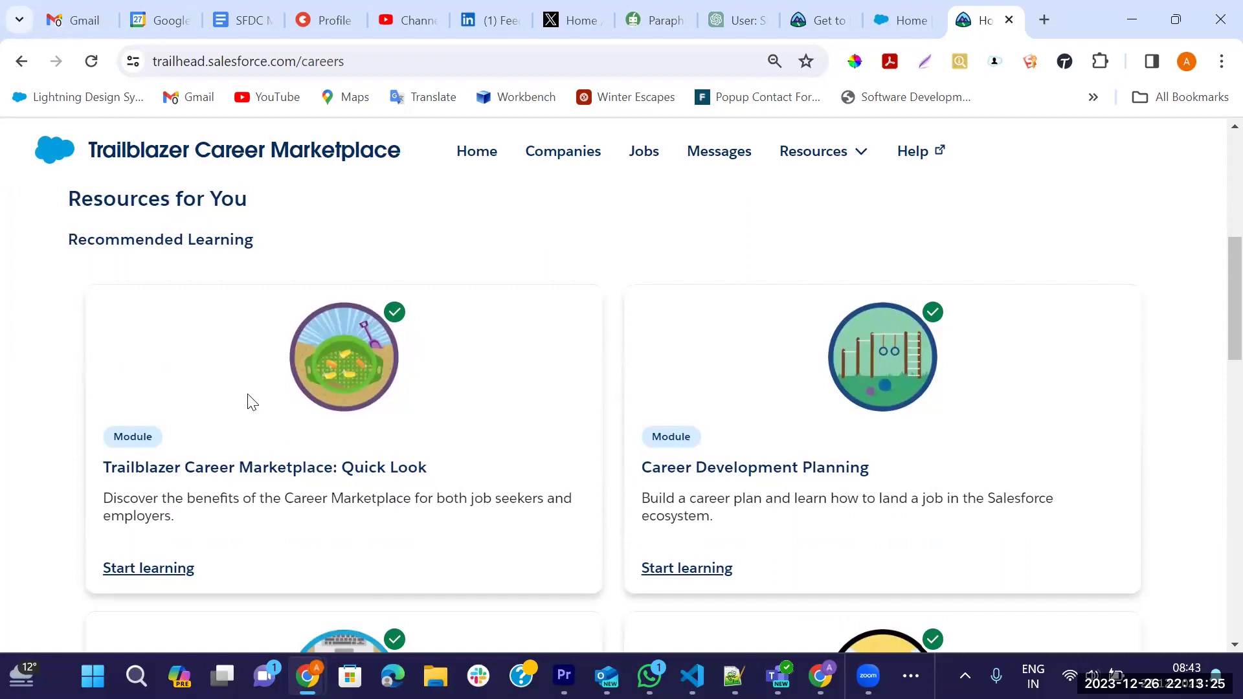
{"action": "scroll", "coordinate": [253, 401], "scroll_direction": "down", "scroll_amount": 1}
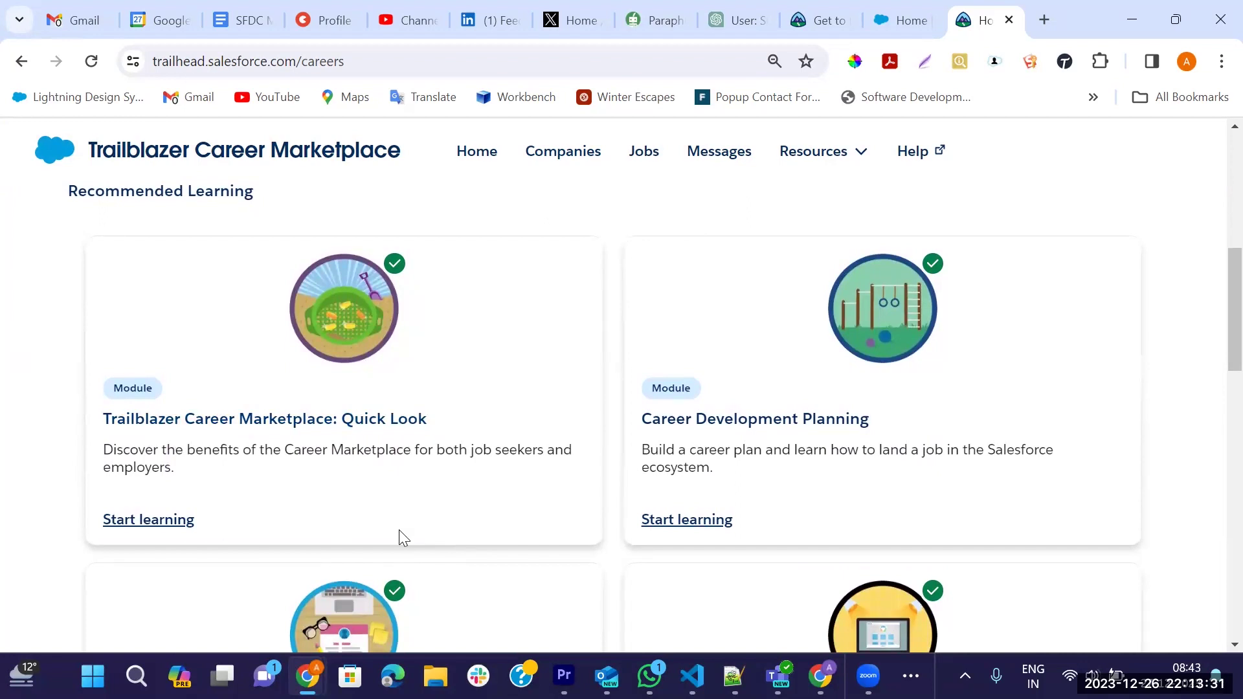
{"action": "left_click", "coordinate": [310, 420]}
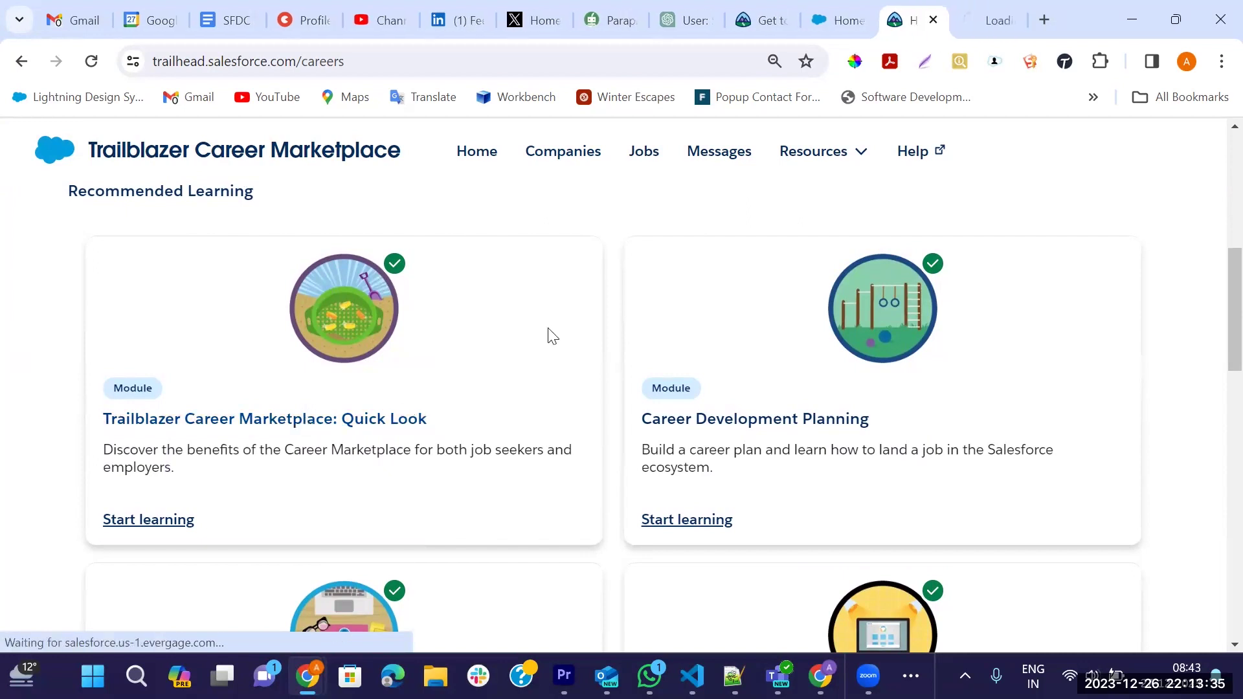
{"action": "scroll", "coordinate": [548, 334], "scroll_direction": "down", "scroll_amount": 3}
{"action": "left_click", "coordinate": [723, 235]}
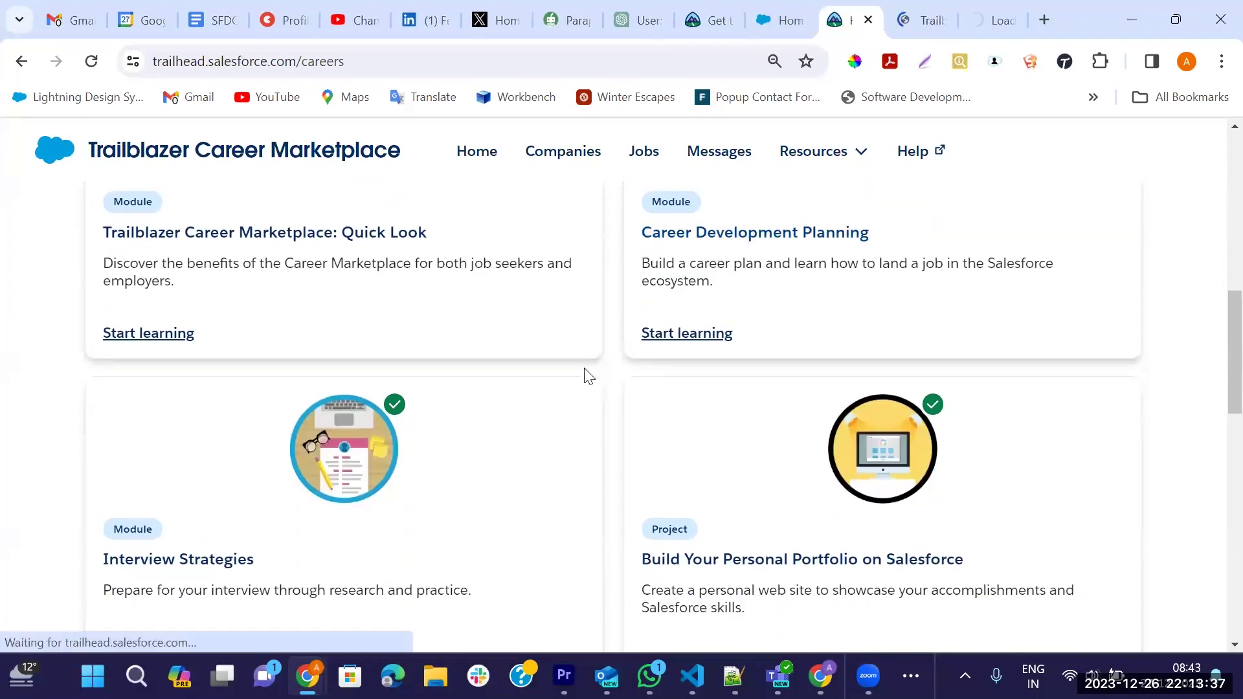
{"action": "scroll", "coordinate": [586, 375], "scroll_direction": "down", "scroll_amount": 3}
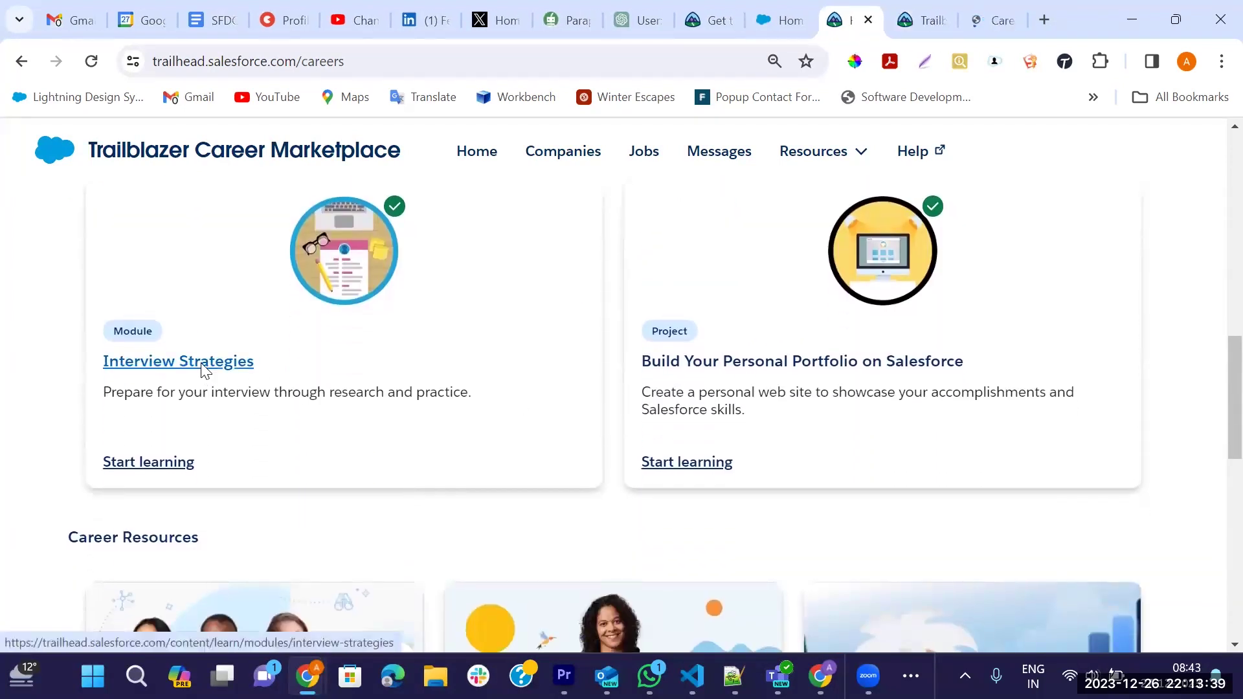
{"action": "left_click", "coordinate": [204, 369]}
{"action": "left_click", "coordinate": [692, 364]}
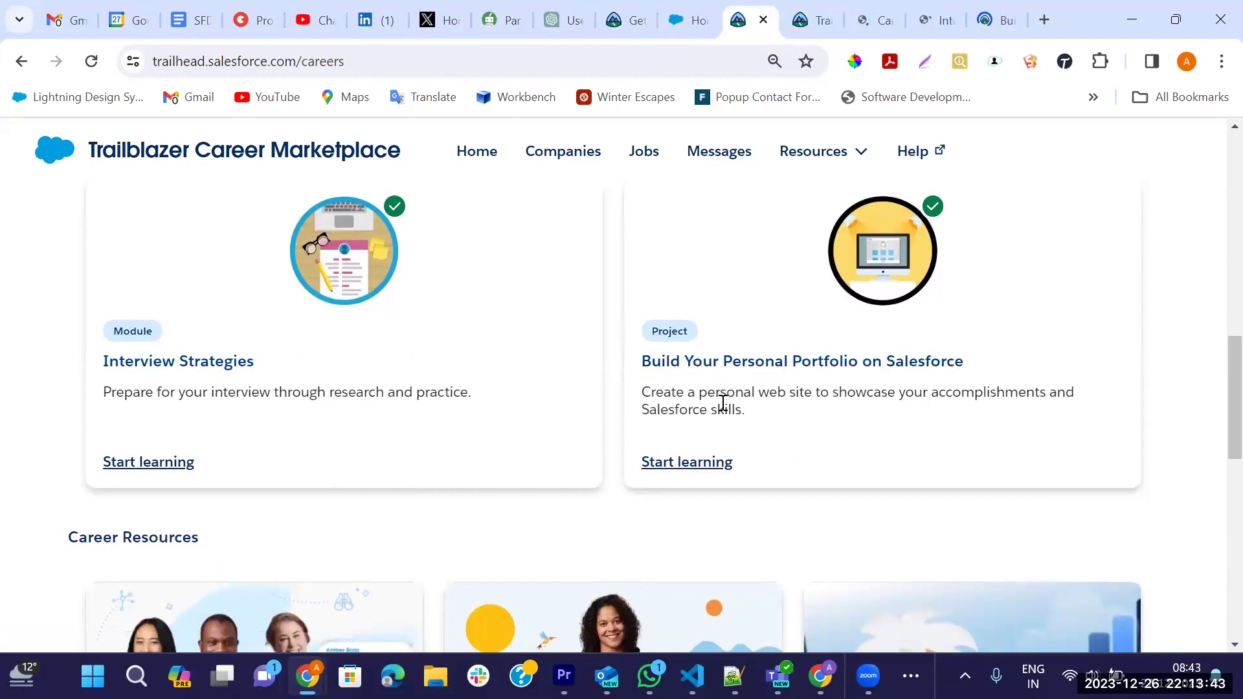
- Glance over the Career Resources section of the home page and return to the Recommended Learning modules
{"action": "scroll", "coordinate": [481, 454], "scroll_direction": "down", "scroll_amount": 4}
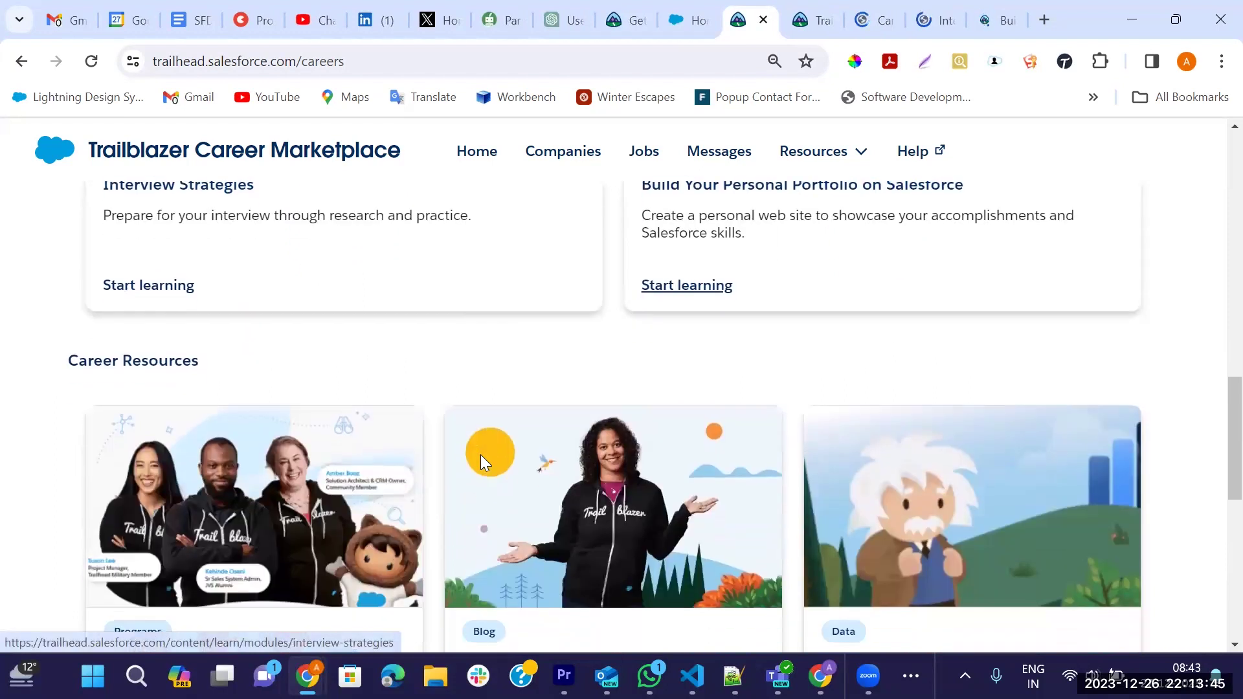
{"action": "scroll", "coordinate": [480, 455], "scroll_direction": "up", "scroll_amount": 2}
{"action": "scroll", "coordinate": [480, 454], "scroll_direction": "up", "scroll_amount": 12}
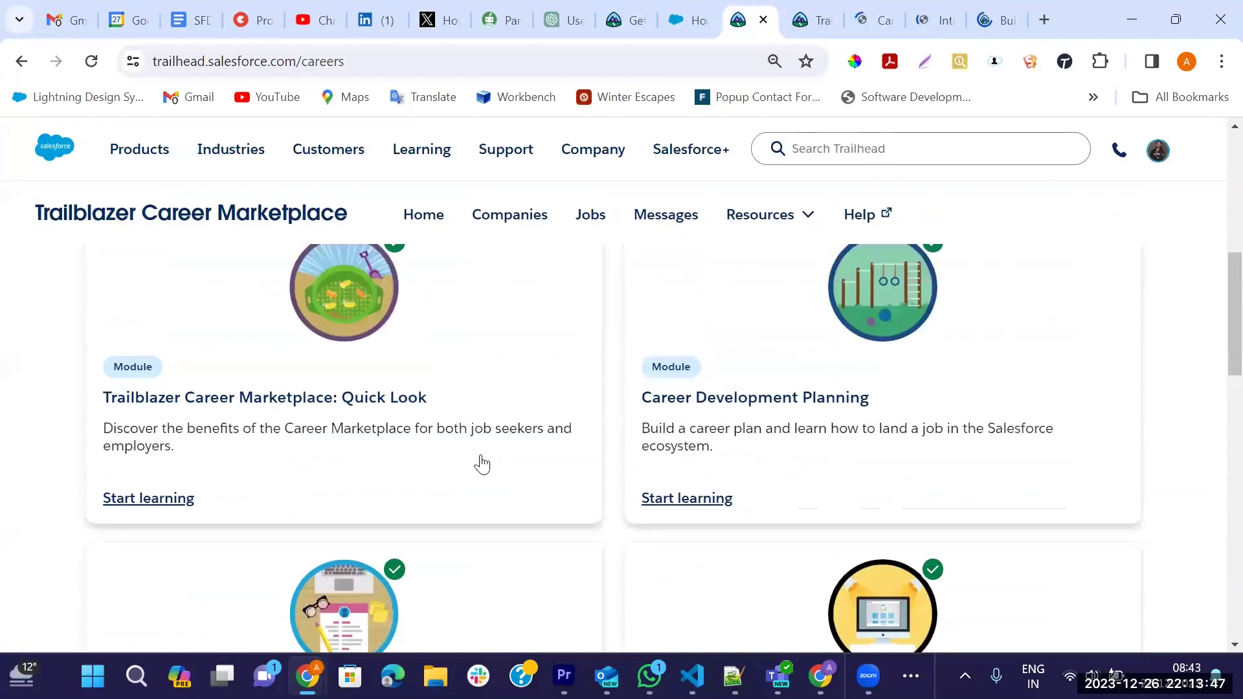
- Look through the Trailblazer Career Marketplace: Quick Look and Career Development Planning module pages, including their unit lists
{"action": "left_click", "coordinate": [811, 18]}
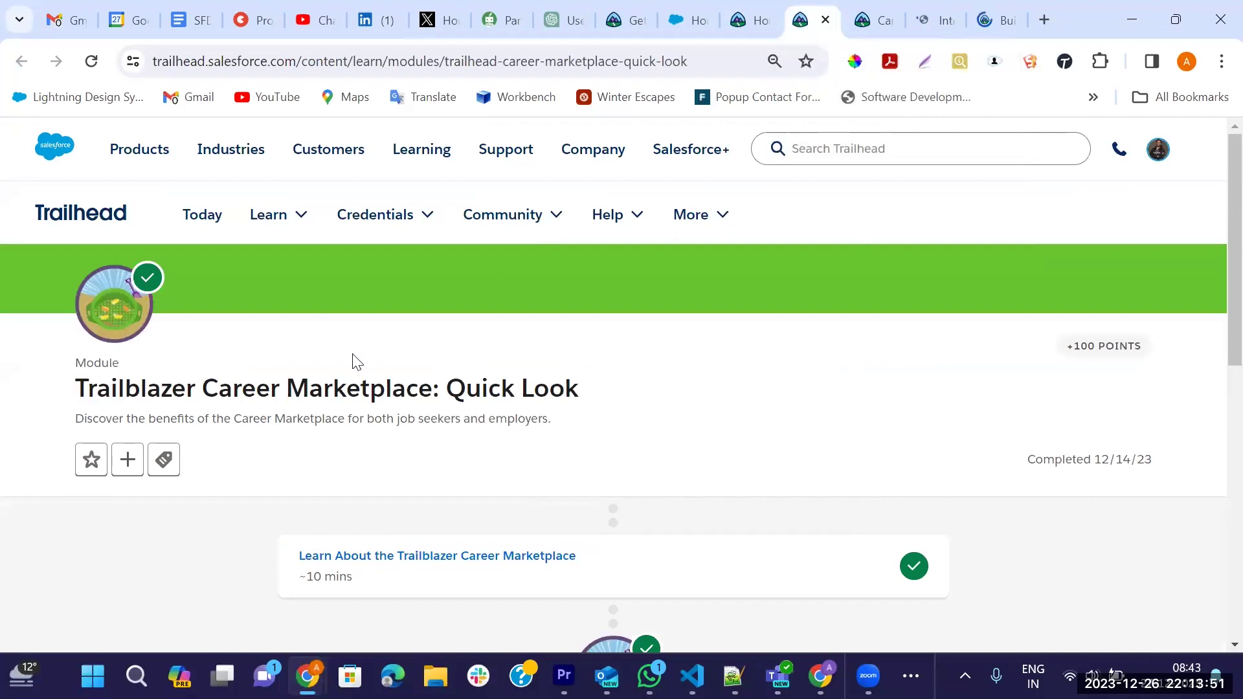
{"action": "scroll", "coordinate": [390, 371], "scroll_direction": "down", "scroll_amount": 4}
{"action": "scroll", "coordinate": [391, 371], "scroll_direction": "up", "scroll_amount": 4}
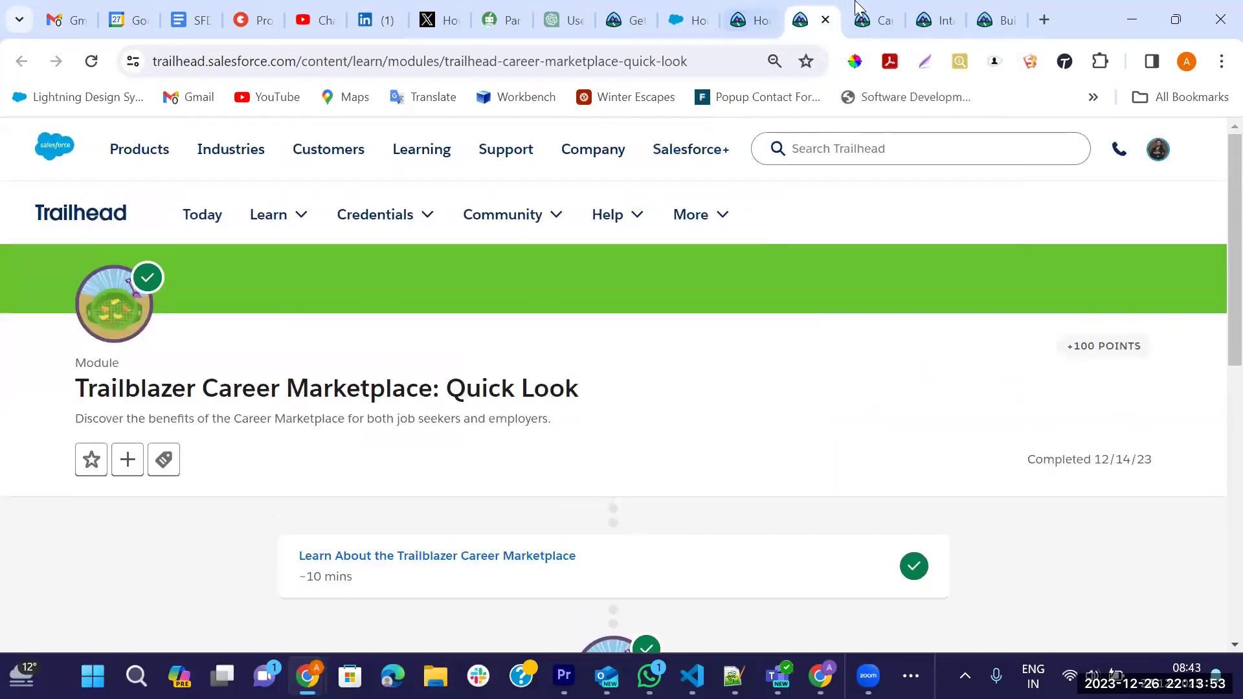
{"action": "left_click", "coordinate": [870, 20]}
{"action": "scroll", "coordinate": [594, 412], "scroll_direction": "down", "scroll_amount": 3}
{"action": "scroll", "coordinate": [596, 412], "scroll_direction": "down", "scroll_amount": 1}
{"action": "scroll", "coordinate": [530, 438], "scroll_direction": "up", "scroll_amount": 5}
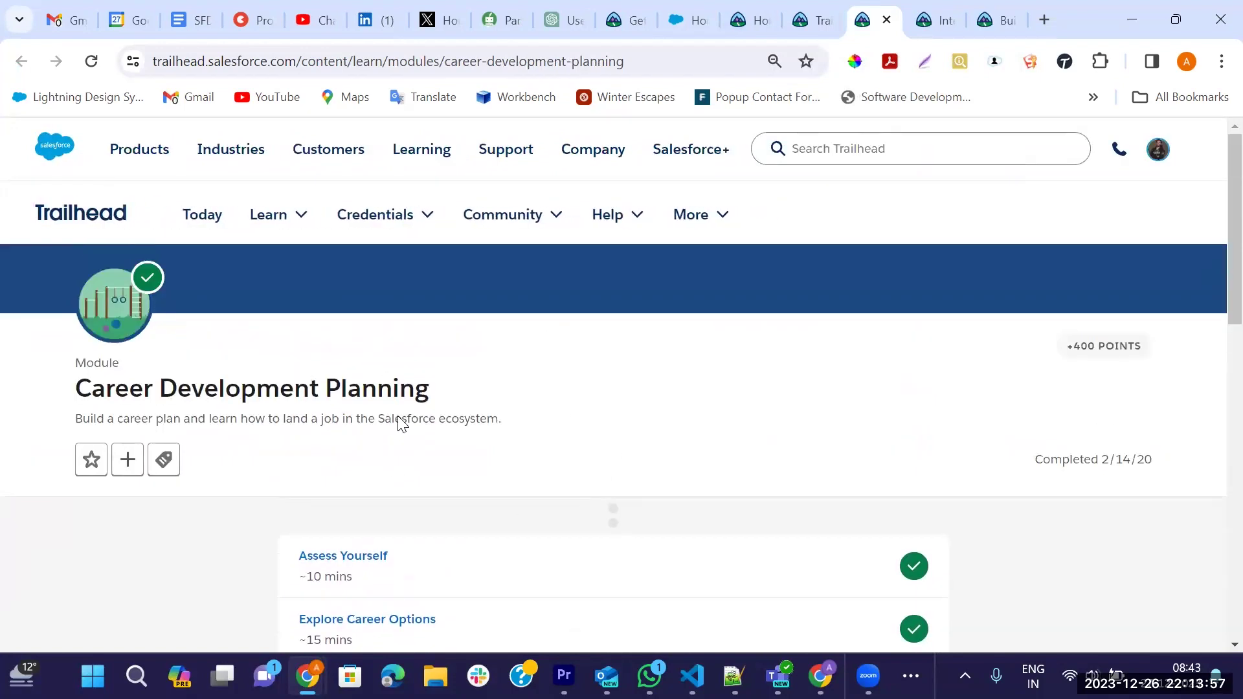
- Look through the units of the Interview Strategies module and the Build Your Personal Portfolio on Salesforce project
{"action": "key", "text": "ctrl+Tab"}
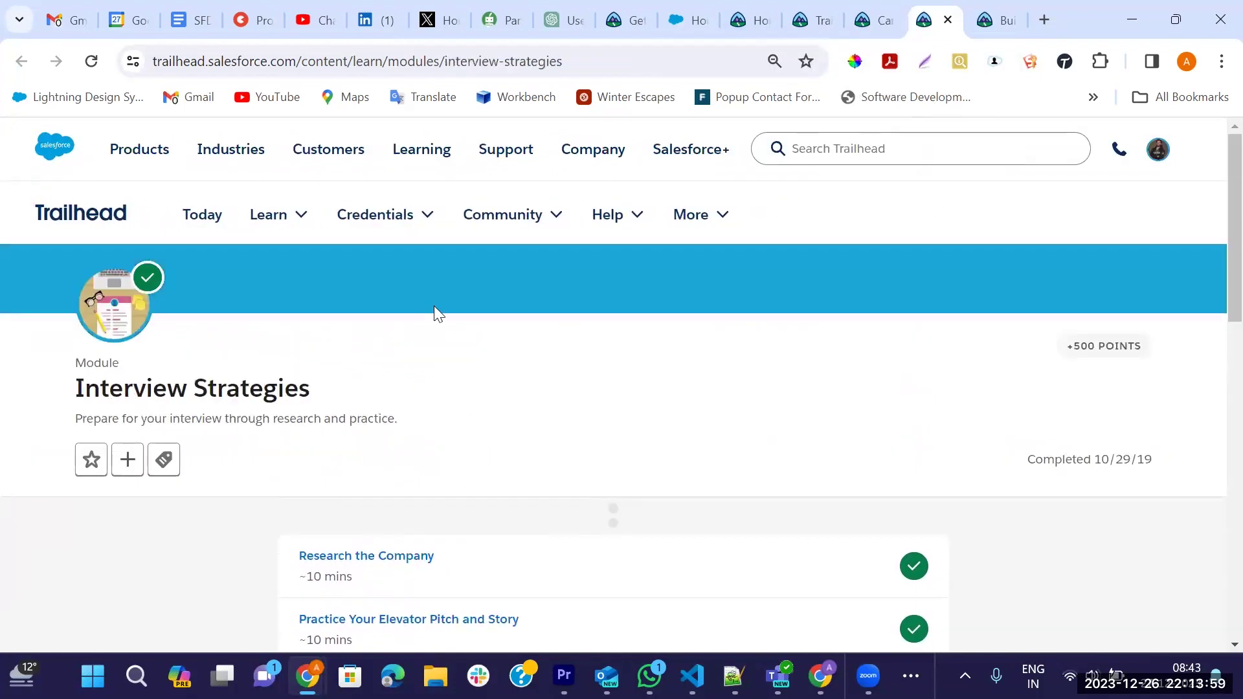
{"action": "scroll", "coordinate": [361, 472], "scroll_direction": "down", "scroll_amount": 3}
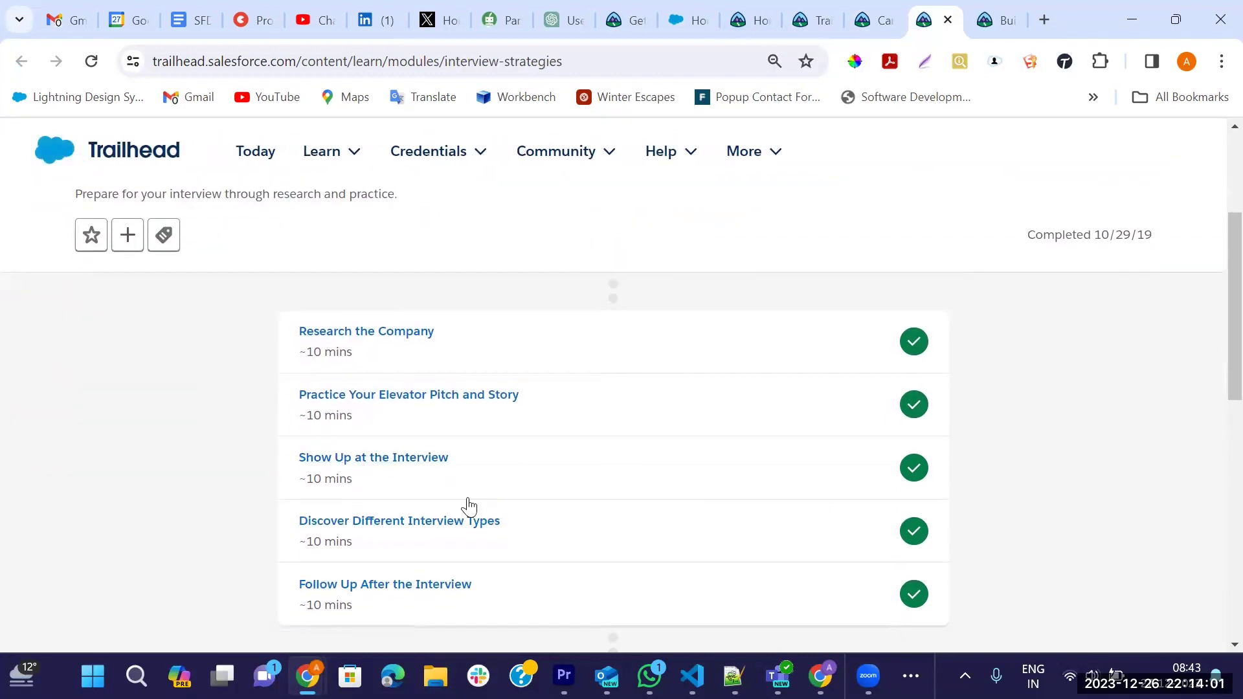
{"action": "scroll", "coordinate": [518, 508], "scroll_direction": "down", "scroll_amount": 4}
{"action": "scroll", "coordinate": [518, 508], "scroll_direction": "up", "scroll_amount": 8}
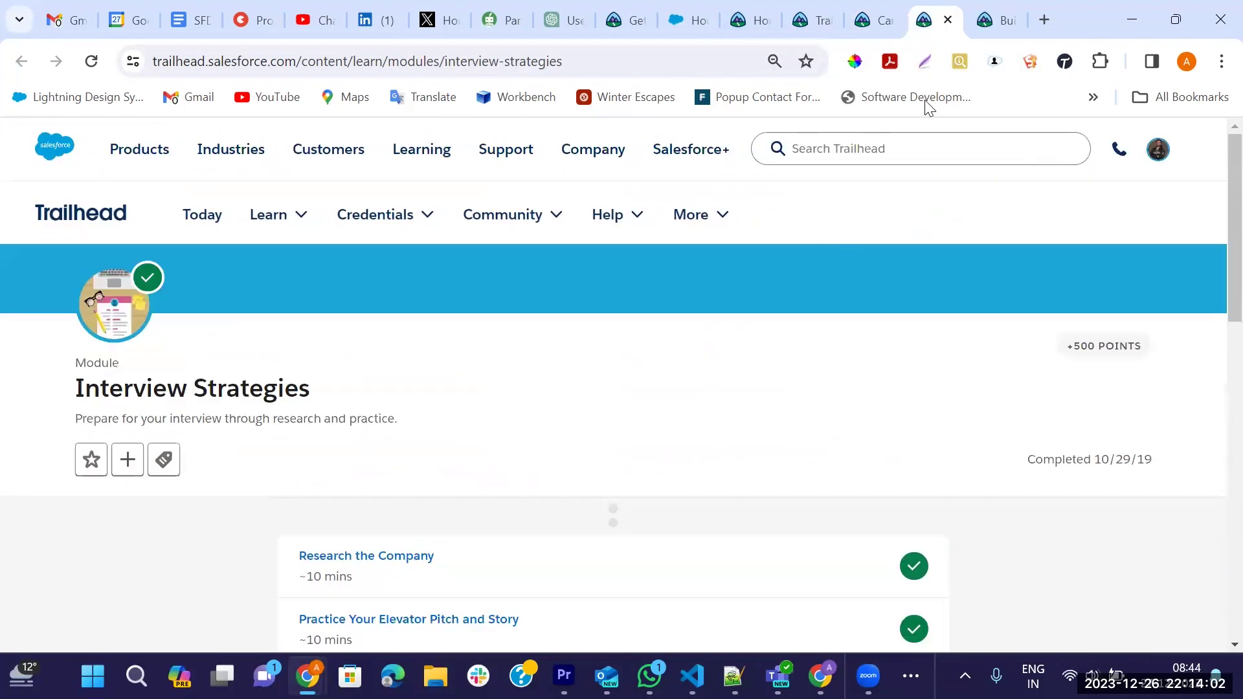
{"action": "left_click", "coordinate": [988, 23]}
{"action": "scroll", "coordinate": [361, 440], "scroll_direction": "down", "scroll_amount": 4}
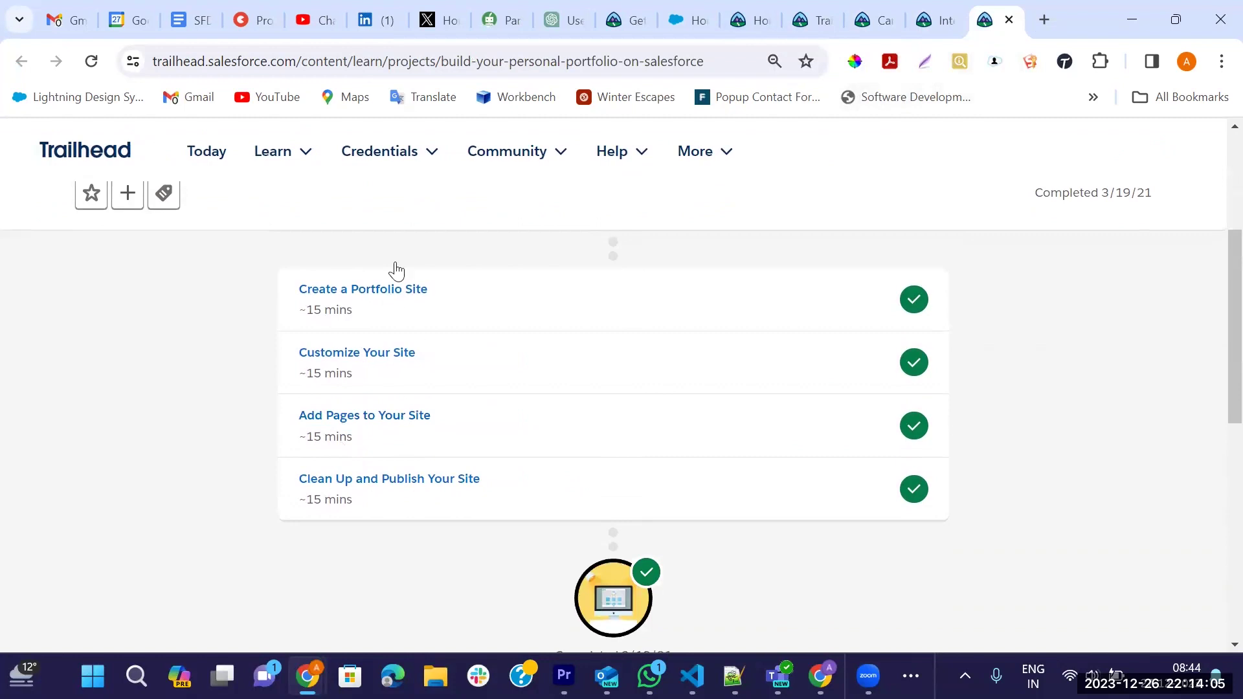
{"action": "scroll", "coordinate": [450, 397], "scroll_direction": "up", "scroll_amount": 4}
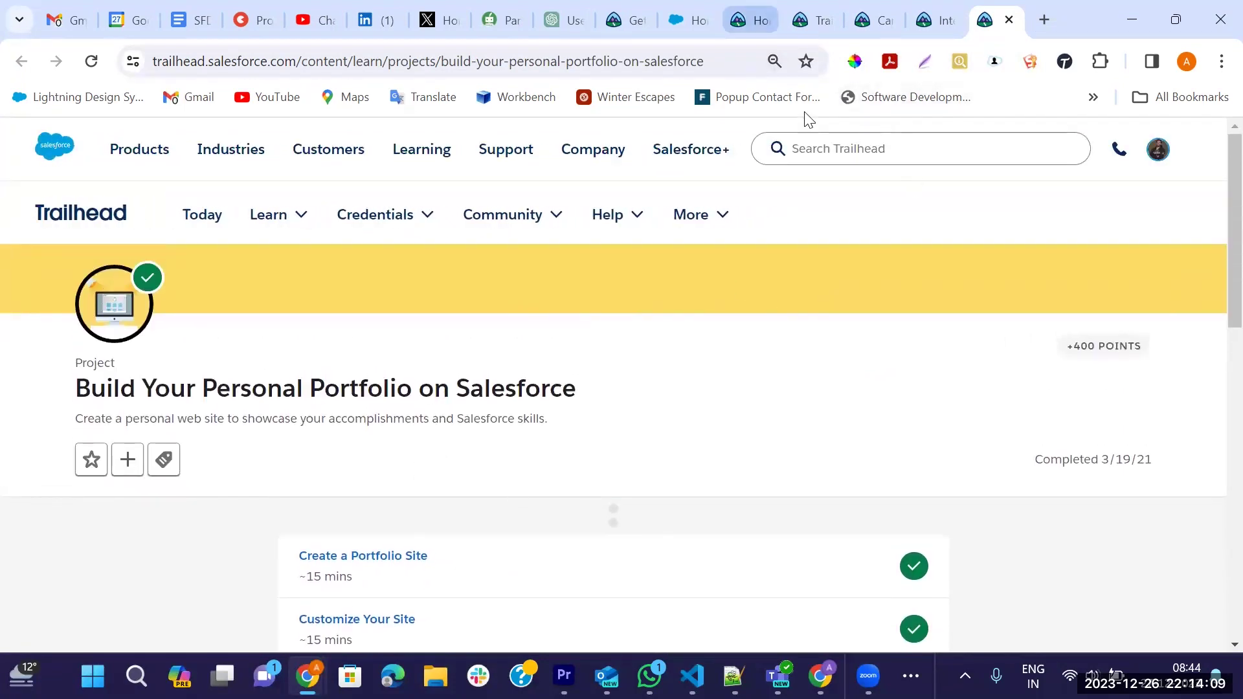
- Return to the Career Marketplace home page and set the job search location to Hyderabad with a 100 miles radius
{"action": "left_click", "coordinate": [752, 21]}
{"action": "scroll", "coordinate": [413, 456], "scroll_direction": "up", "scroll_amount": 4}
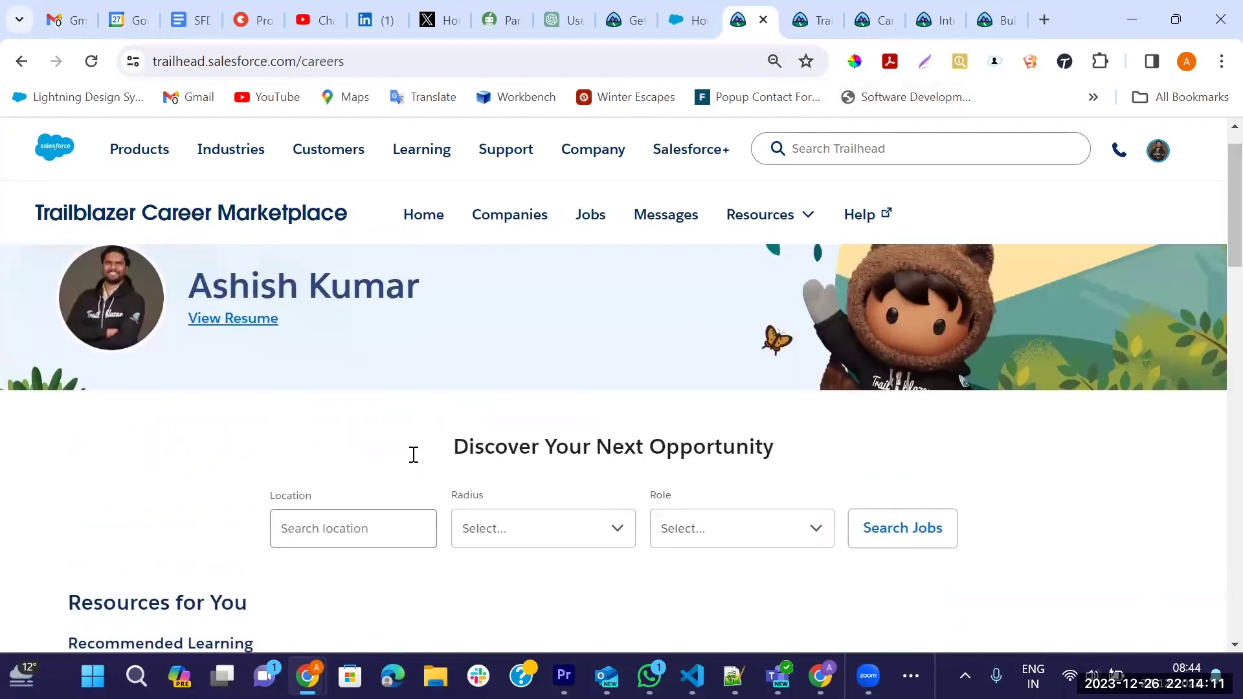
{"action": "scroll", "coordinate": [304, 402], "scroll_direction": "down", "scroll_amount": 1}
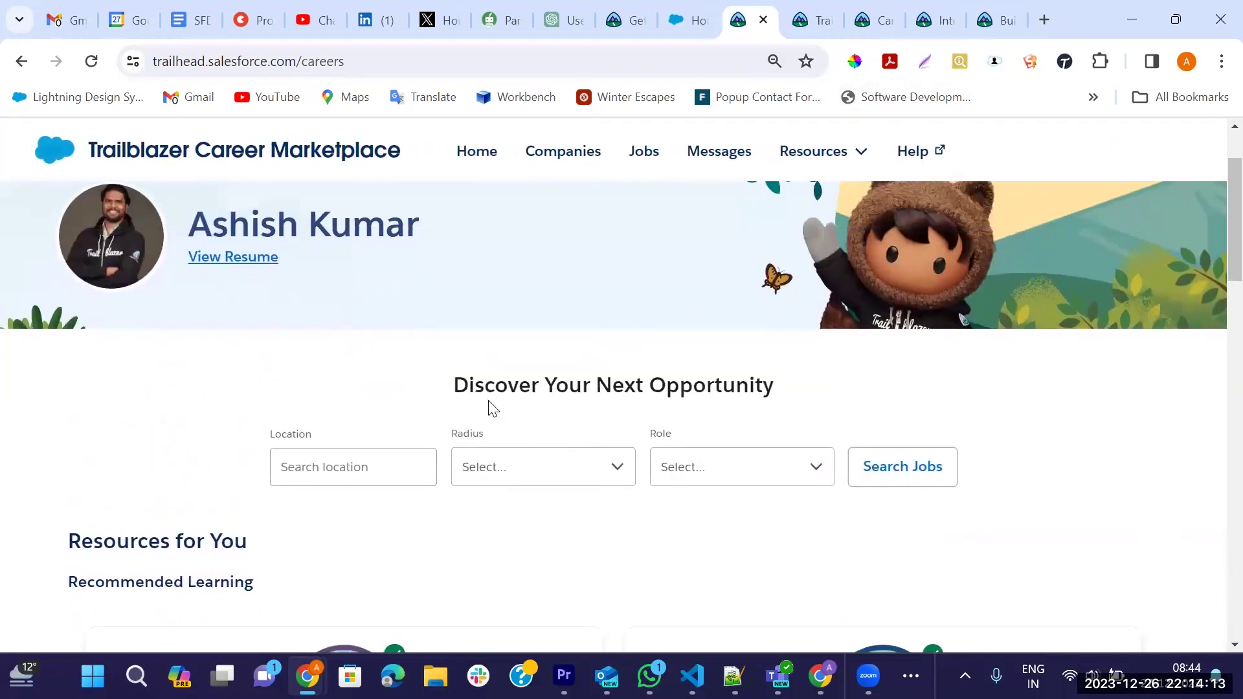
{"action": "scroll", "coordinate": [533, 527], "scroll_direction": "down", "scroll_amount": 1}
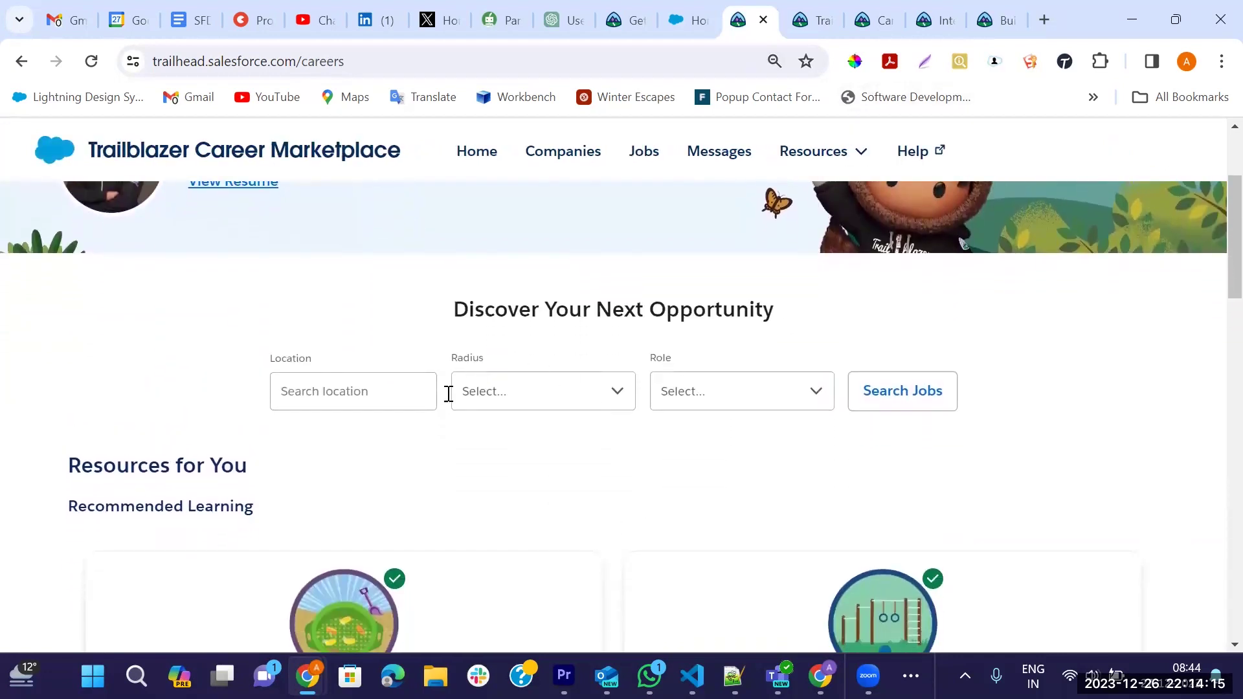
{"action": "left_click", "coordinate": [376, 407]}
{"action": "type", "text": "Hyderbad"}
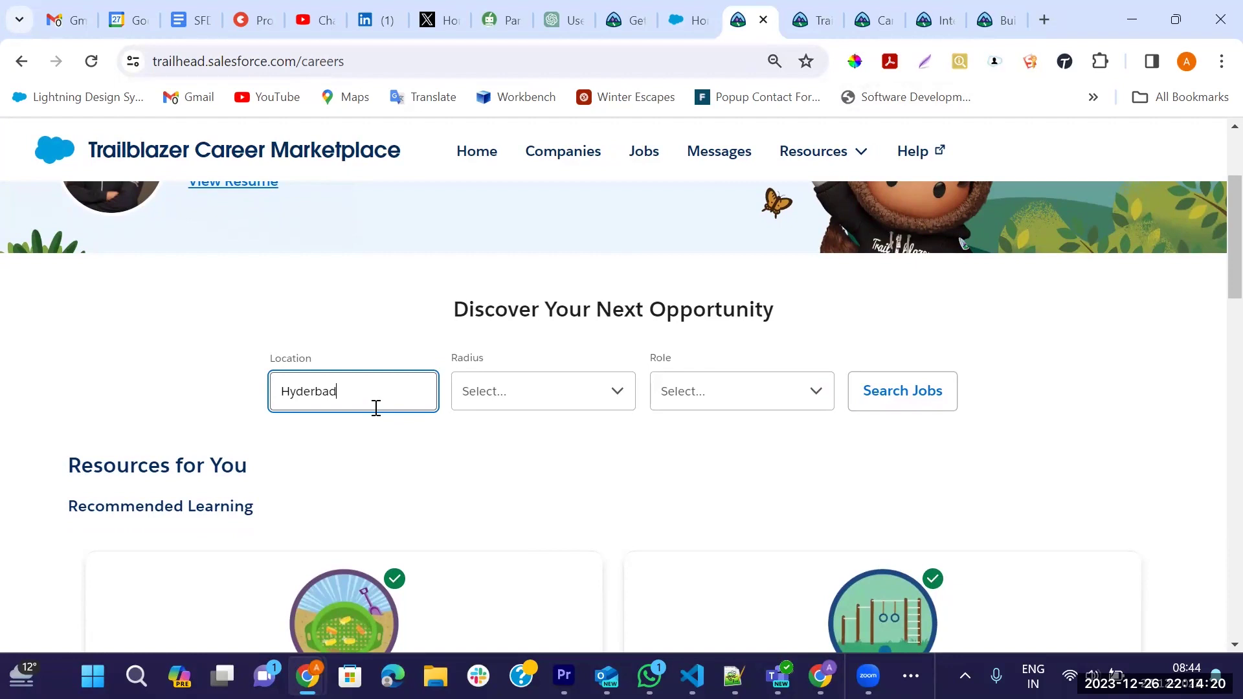
{"action": "left_click", "coordinate": [543, 405]}
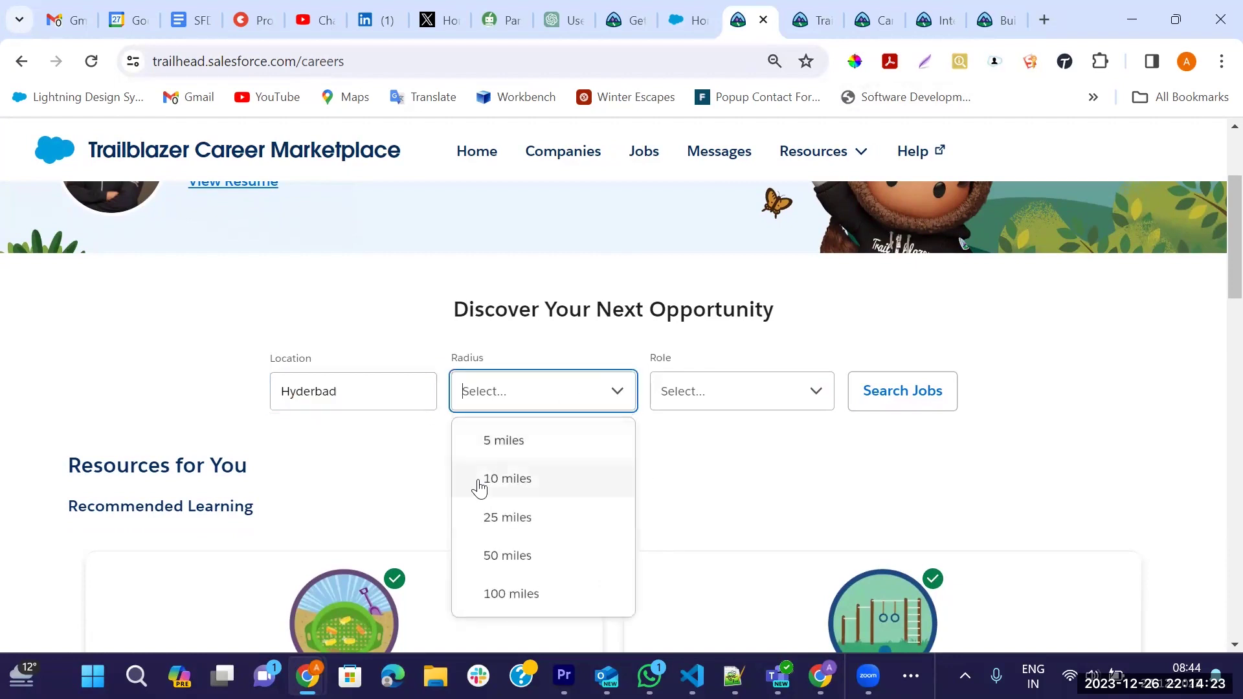
{"action": "left_click", "coordinate": [507, 593]}
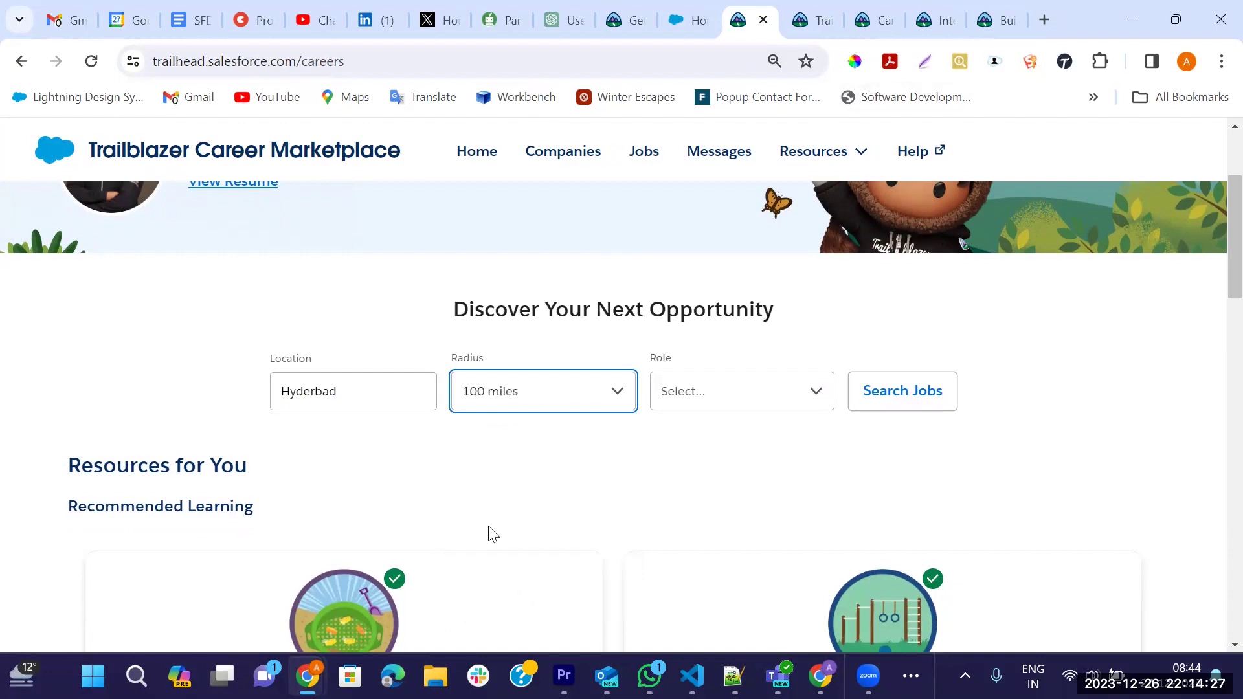
{"action": "left_click", "coordinate": [317, 393]}
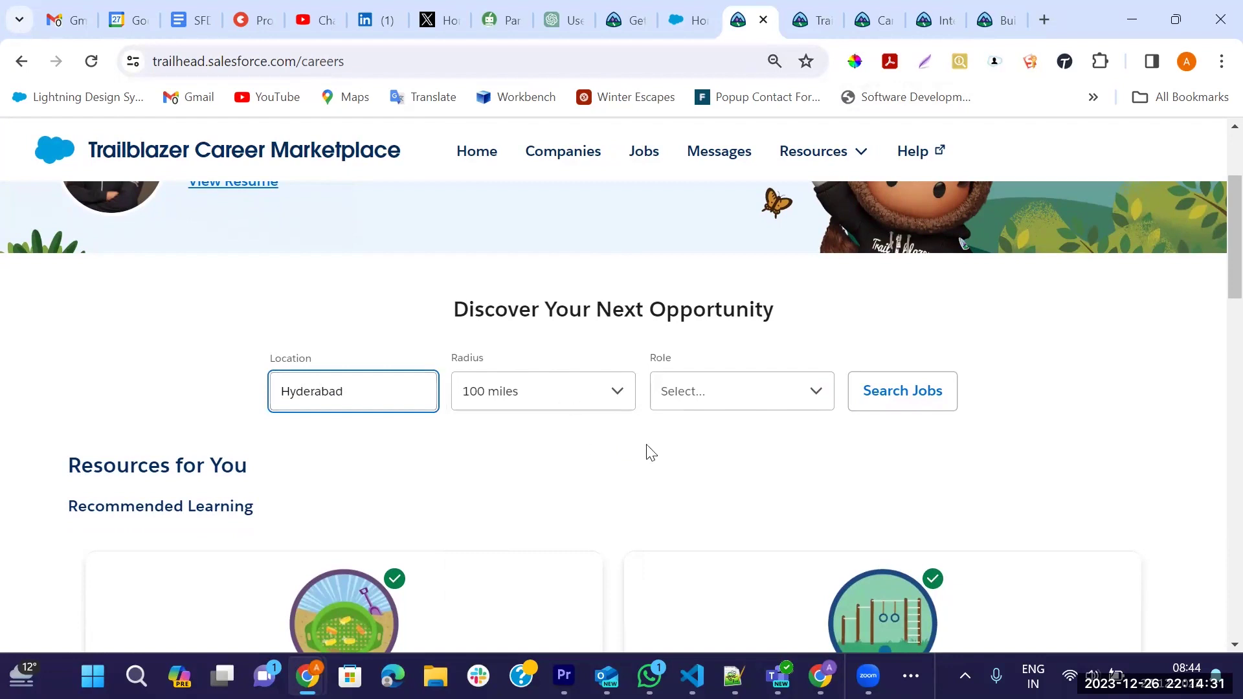
- Set the job search role to Developer and run the search
{"action": "left_click", "coordinate": [736, 402]}
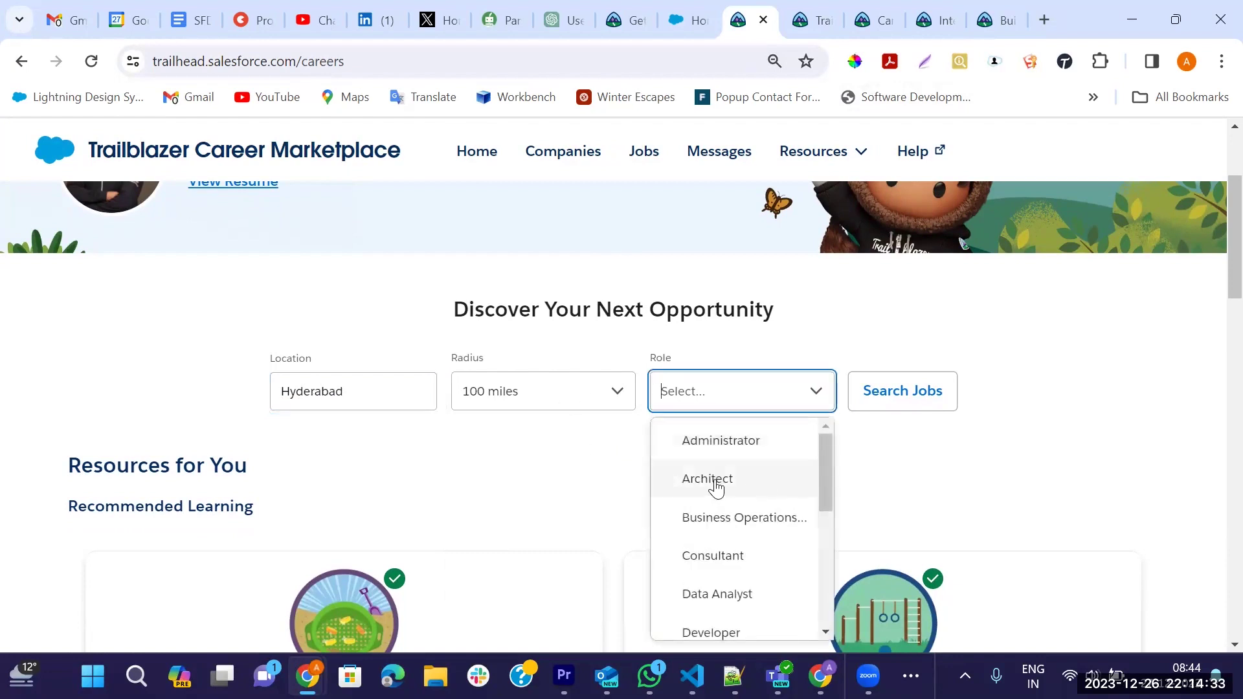
{"action": "scroll", "coordinate": [715, 488], "scroll_direction": "down", "scroll_amount": 1}
{"action": "scroll", "coordinate": [715, 488], "scroll_direction": "down", "scroll_amount": 1}
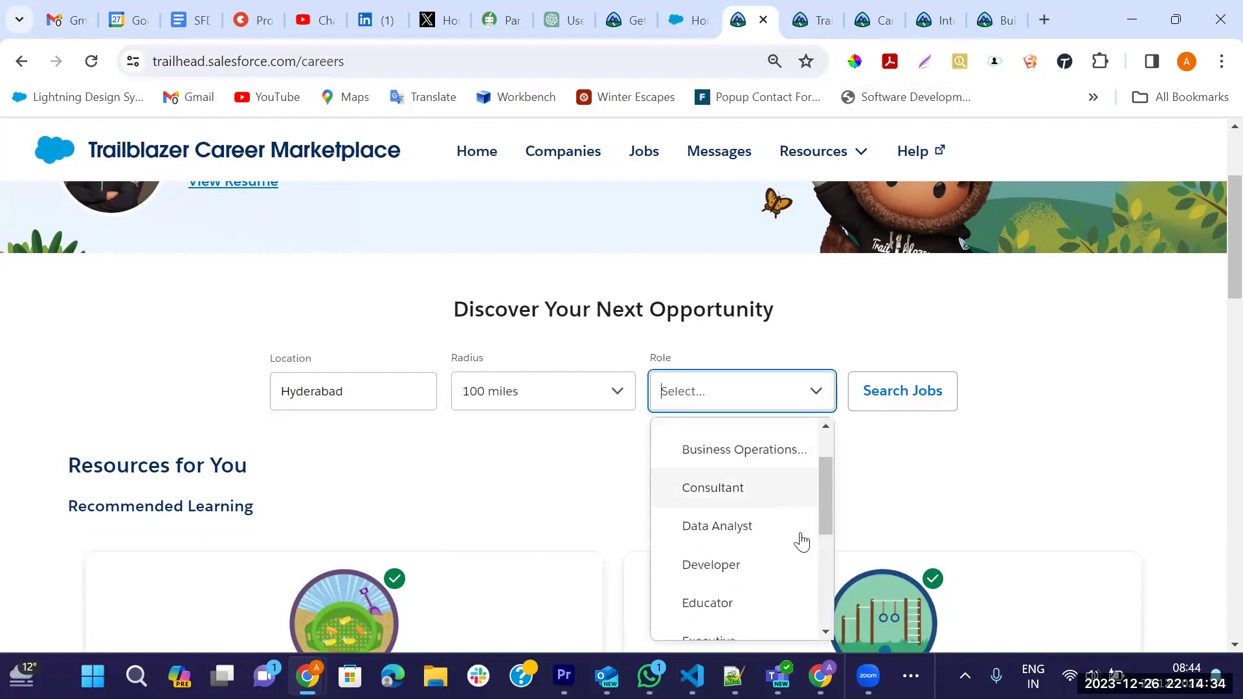
{"action": "left_click", "coordinate": [727, 563]}
{"action": "left_click", "coordinate": [877, 396]}
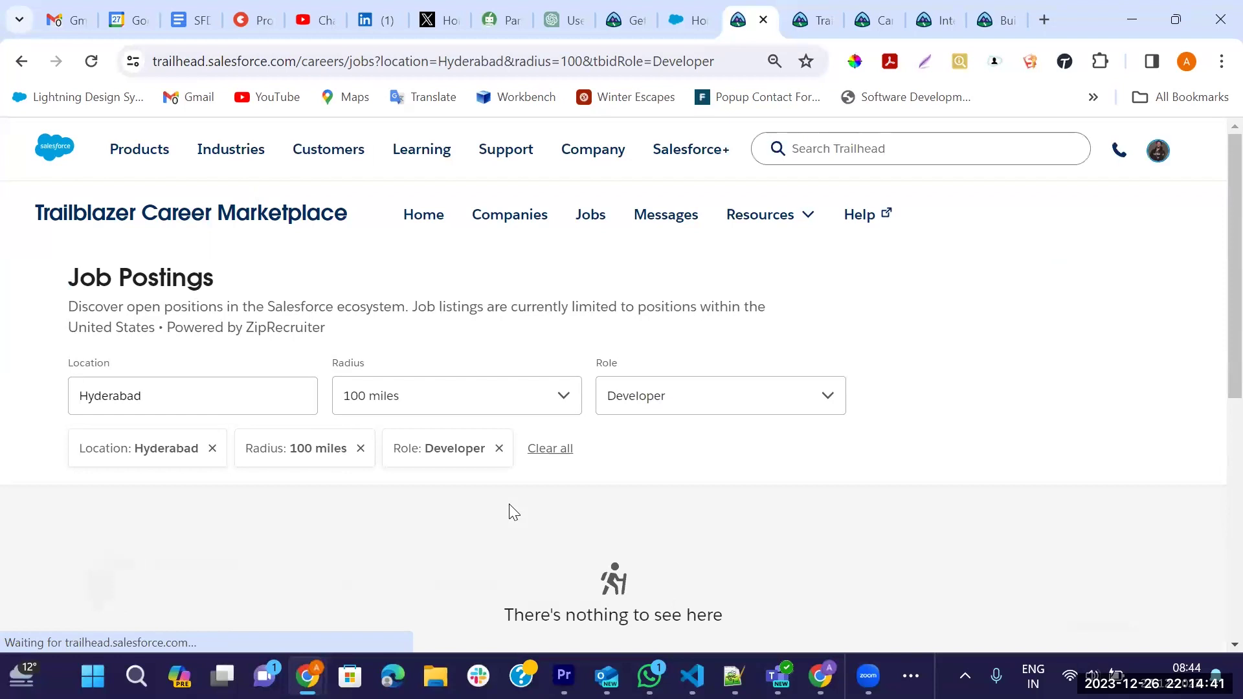
- Look over the Job Postings results page and change the location filter to Noida
{"action": "scroll", "coordinate": [488, 541], "scroll_direction": "down", "scroll_amount": 2}
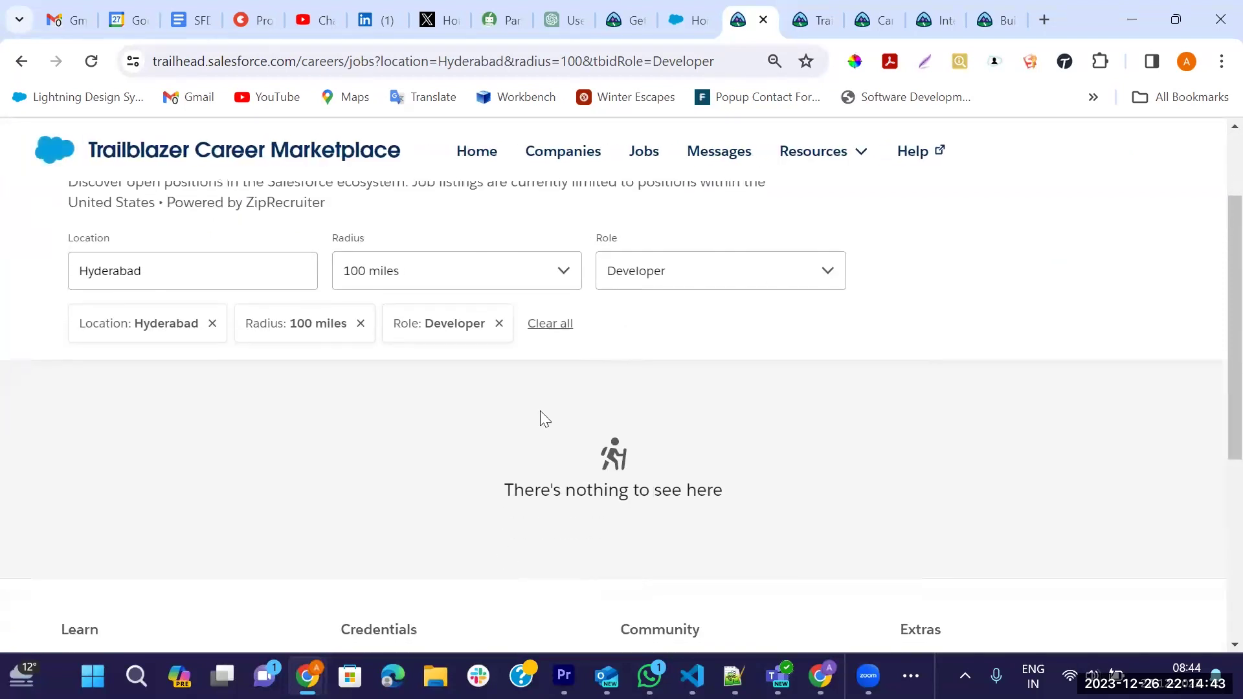
{"action": "scroll", "coordinate": [356, 468], "scroll_direction": "down", "scroll_amount": 2}
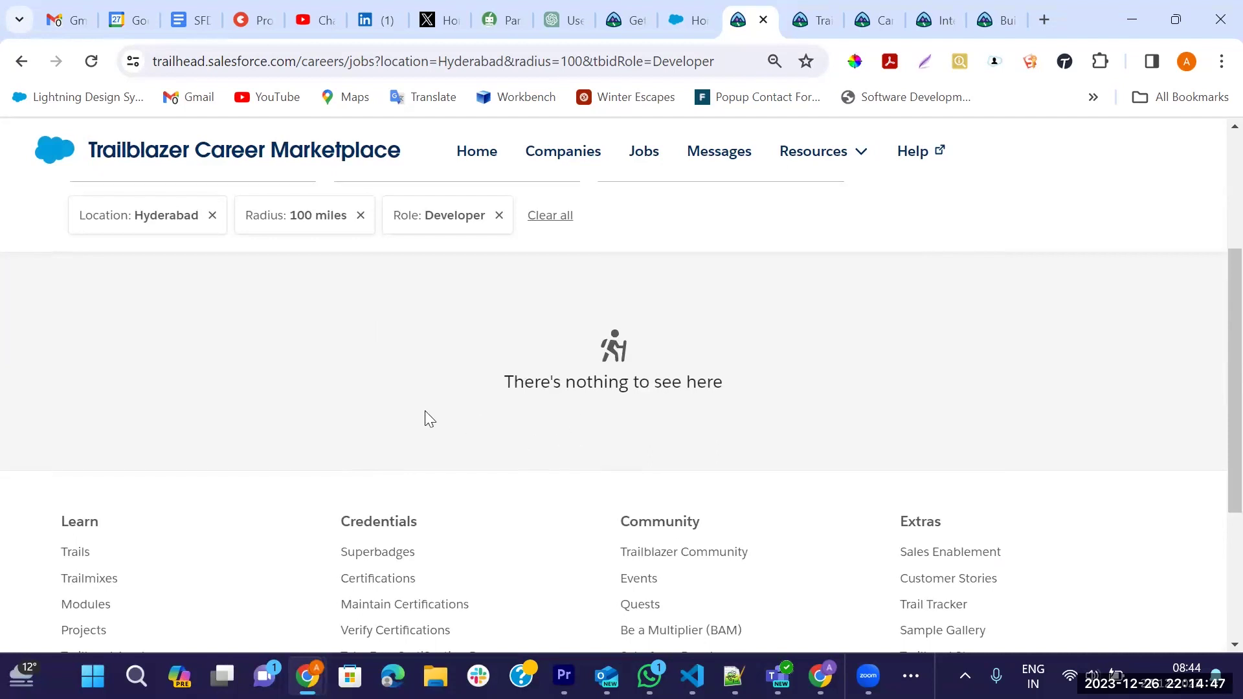
{"action": "scroll", "coordinate": [424, 414], "scroll_direction": "up", "scroll_amount": 3}
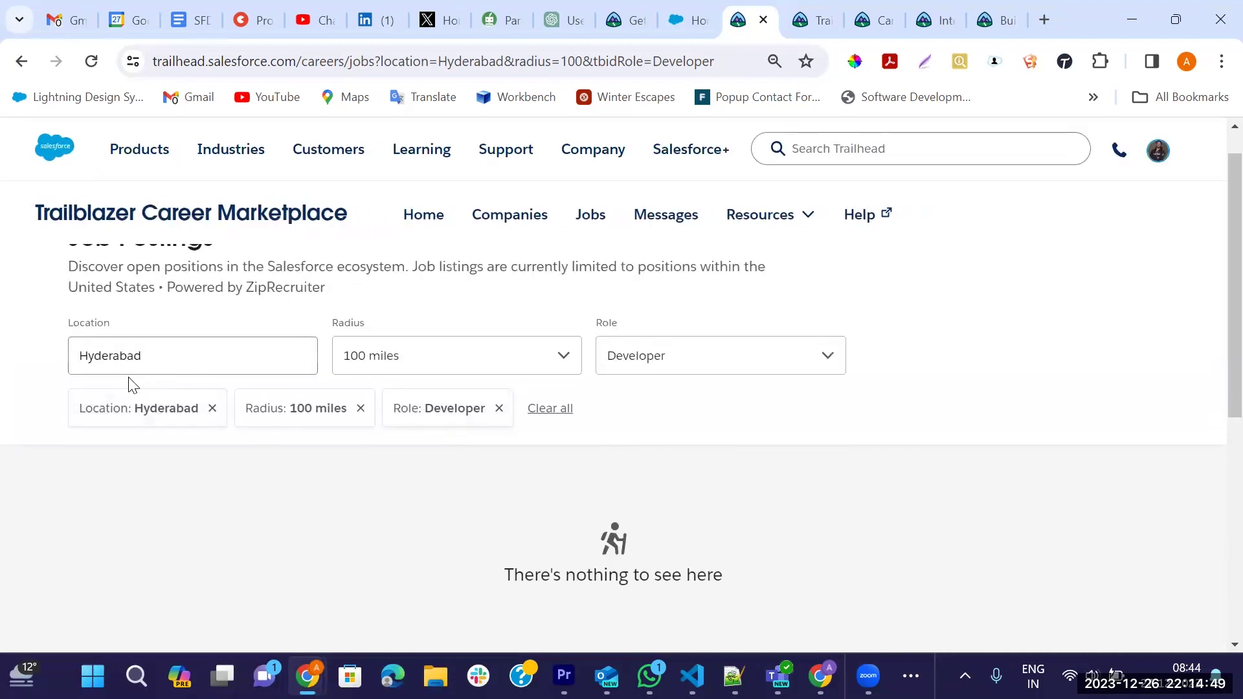
{"action": "left_click", "coordinate": [165, 360]}
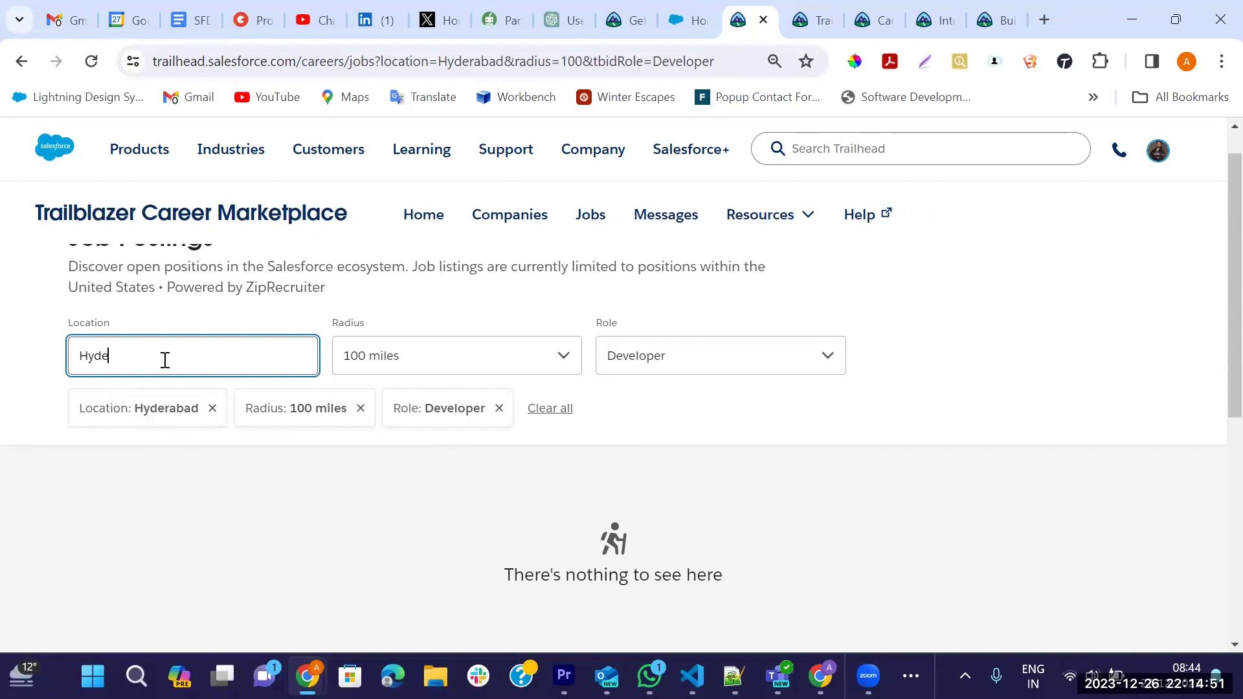
{"action": "key", "text": "BackSpace"}
{"action": "type", "text": "Noida"}
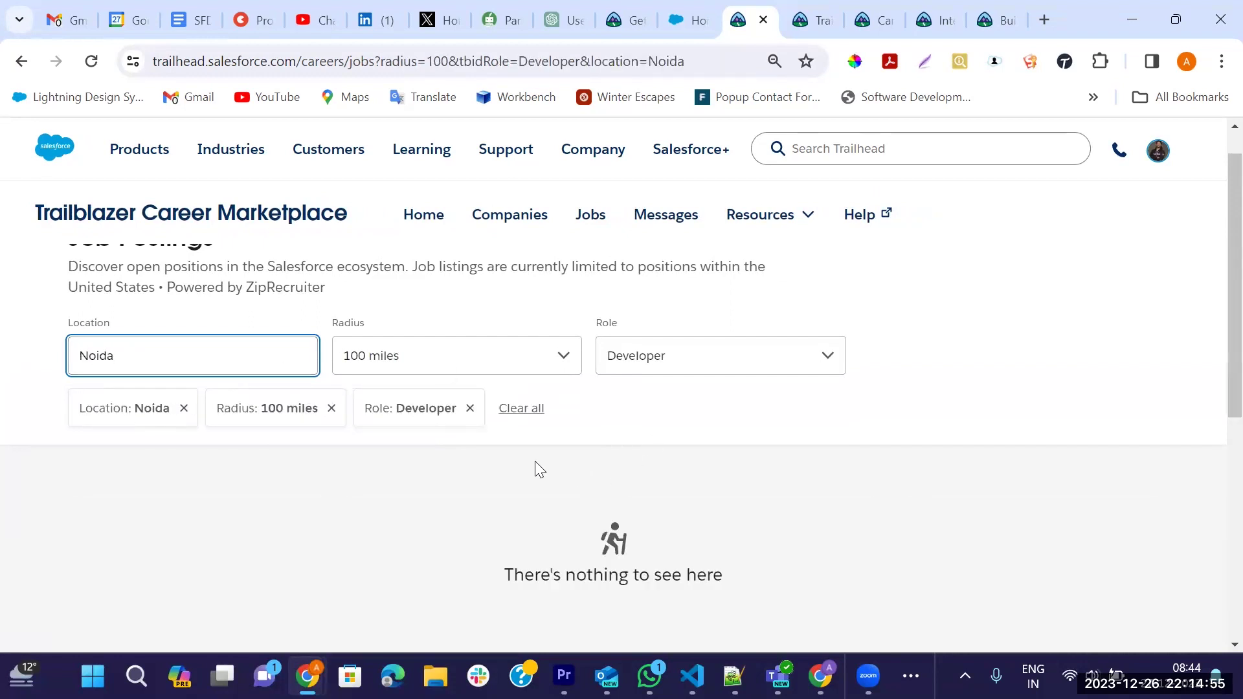
{"action": "left_click", "coordinate": [513, 450]}
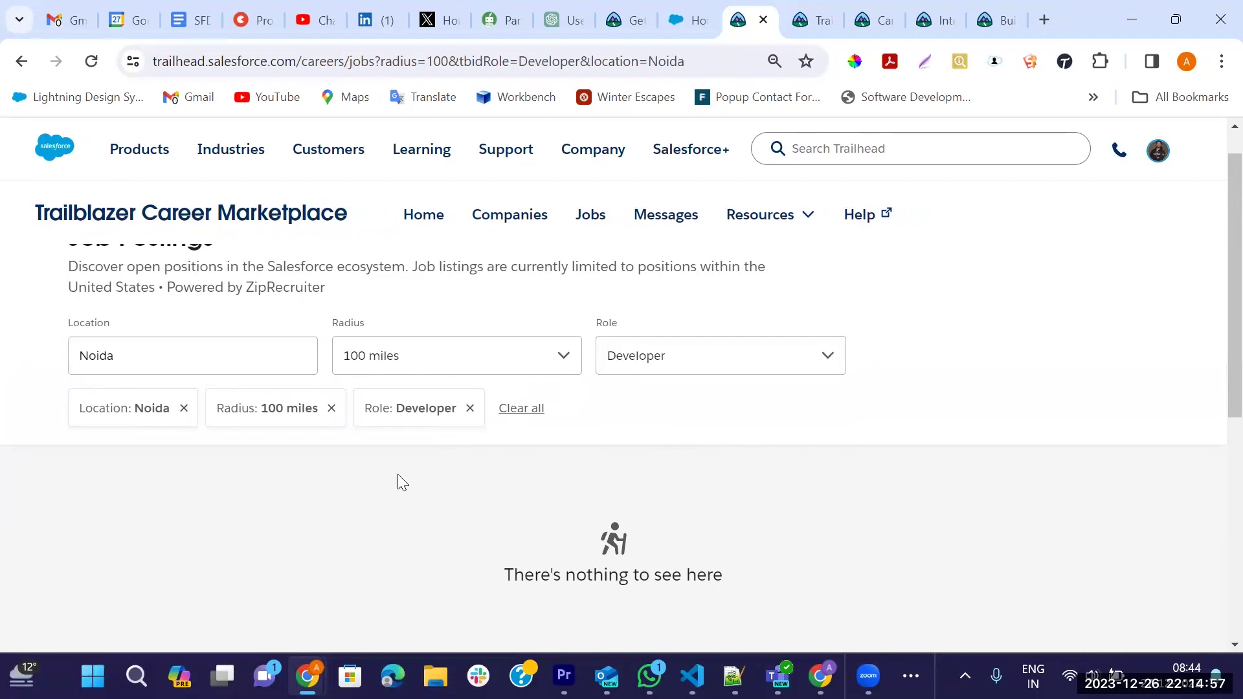
- Try a 5 miles radius for the job postings filter, and set the radius to 10 miles
{"action": "scroll", "coordinate": [398, 474], "scroll_direction": "down", "scroll_amount": 1}
{"action": "left_click", "coordinate": [568, 311]}
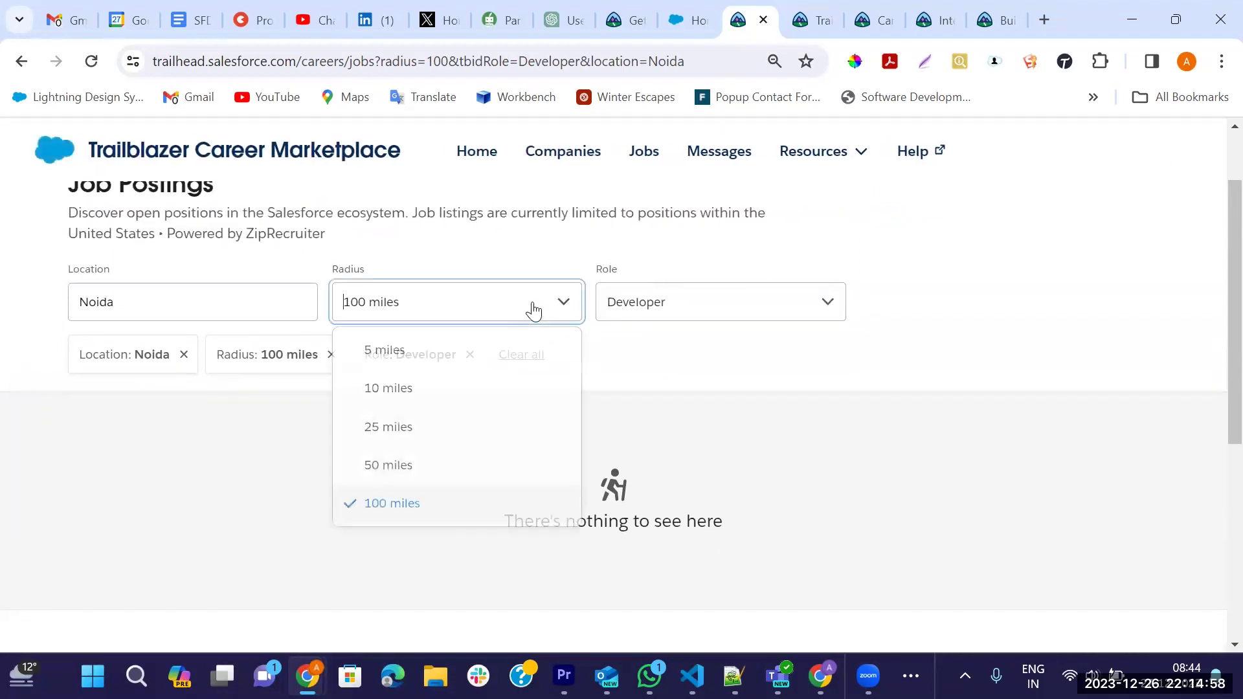
{"action": "left_click", "coordinate": [388, 353]}
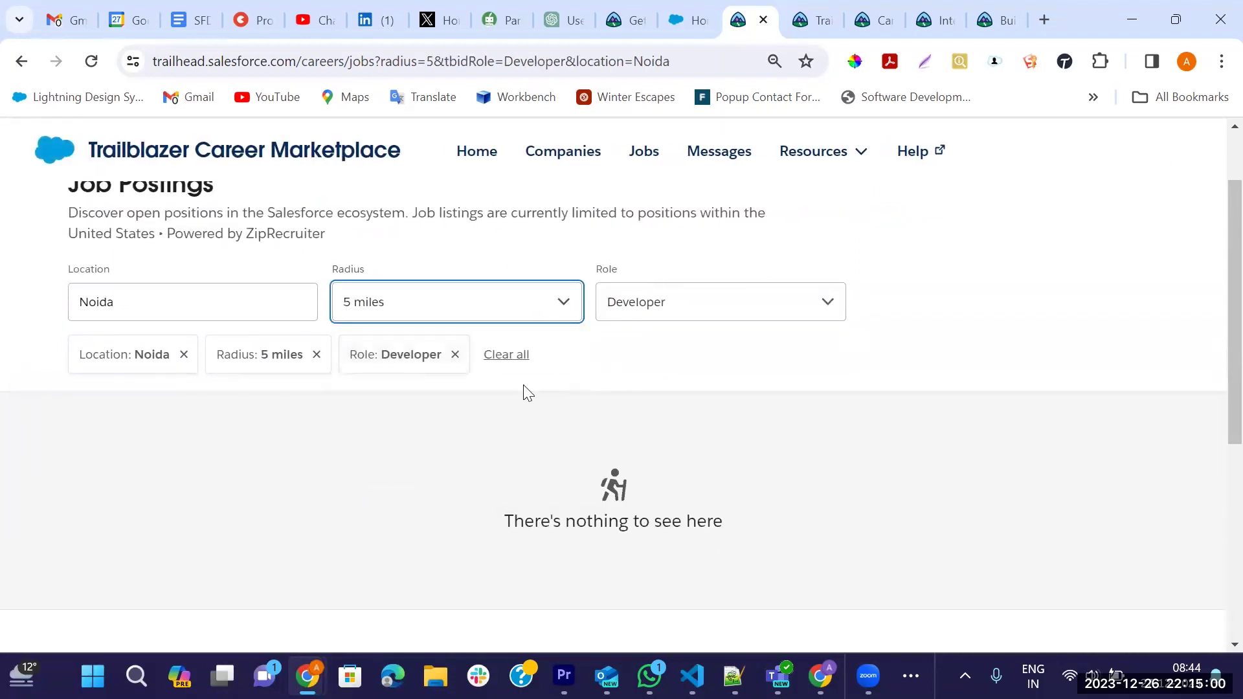
{"action": "left_click", "coordinate": [507, 314]}
{"action": "left_click", "coordinate": [418, 395]}
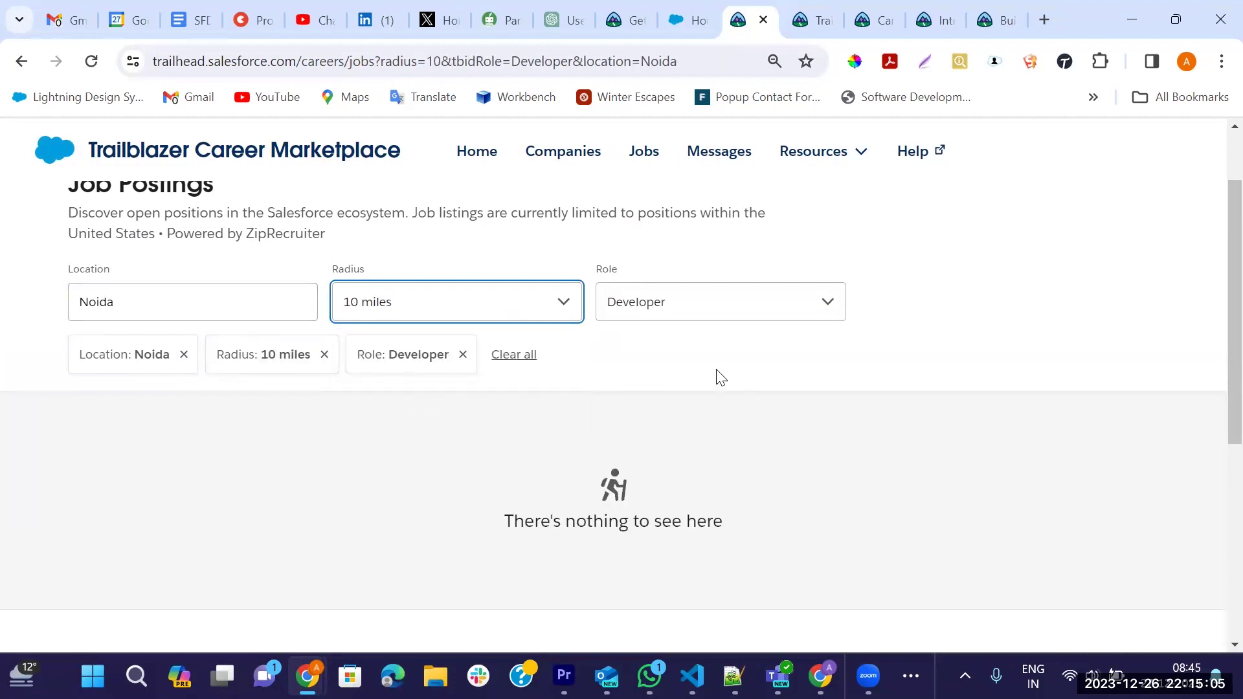
- Set the radius filter on the job postings page to 25 miles
{"action": "left_click", "coordinate": [545, 306]}
{"action": "left_click", "coordinate": [435, 446]}
{"action": "scroll", "coordinate": [385, 478], "scroll_direction": "up", "scroll_amount": 2}
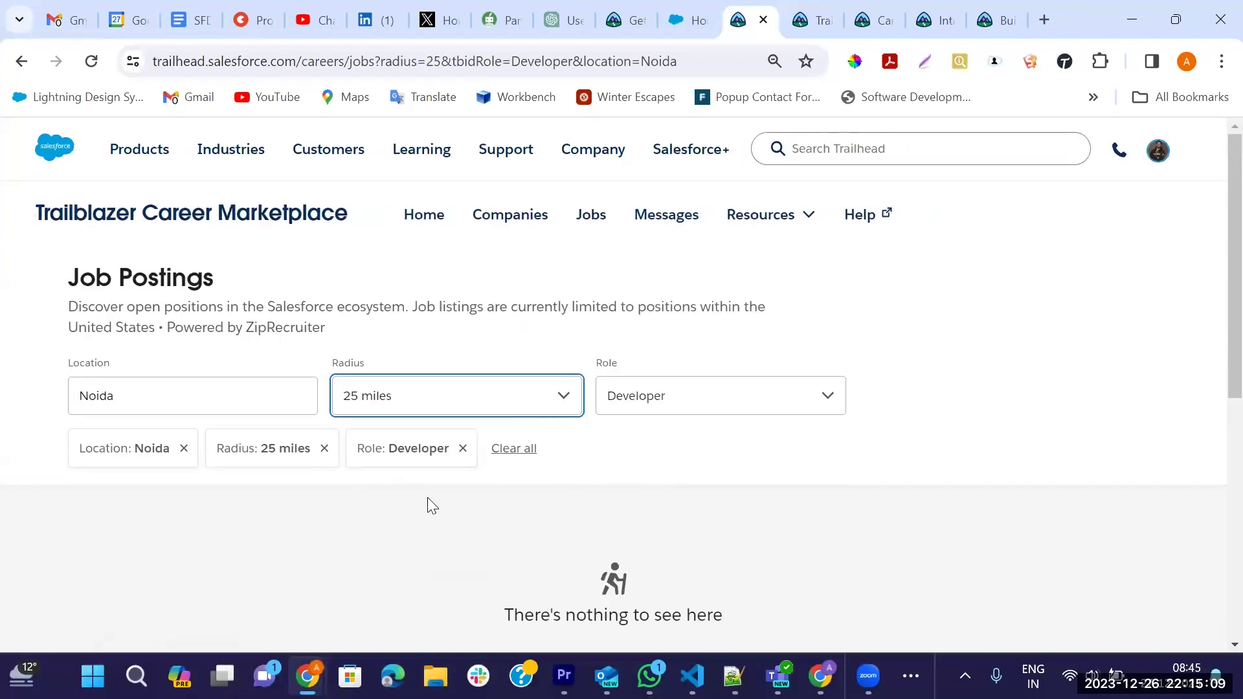
- Go back through the browsing history to the Google search results and reopen the Trailblazer Career Marketplace from there
{"action": "left_click", "coordinate": [21, 63]}
{"action": "left_click", "coordinate": [21, 63]}
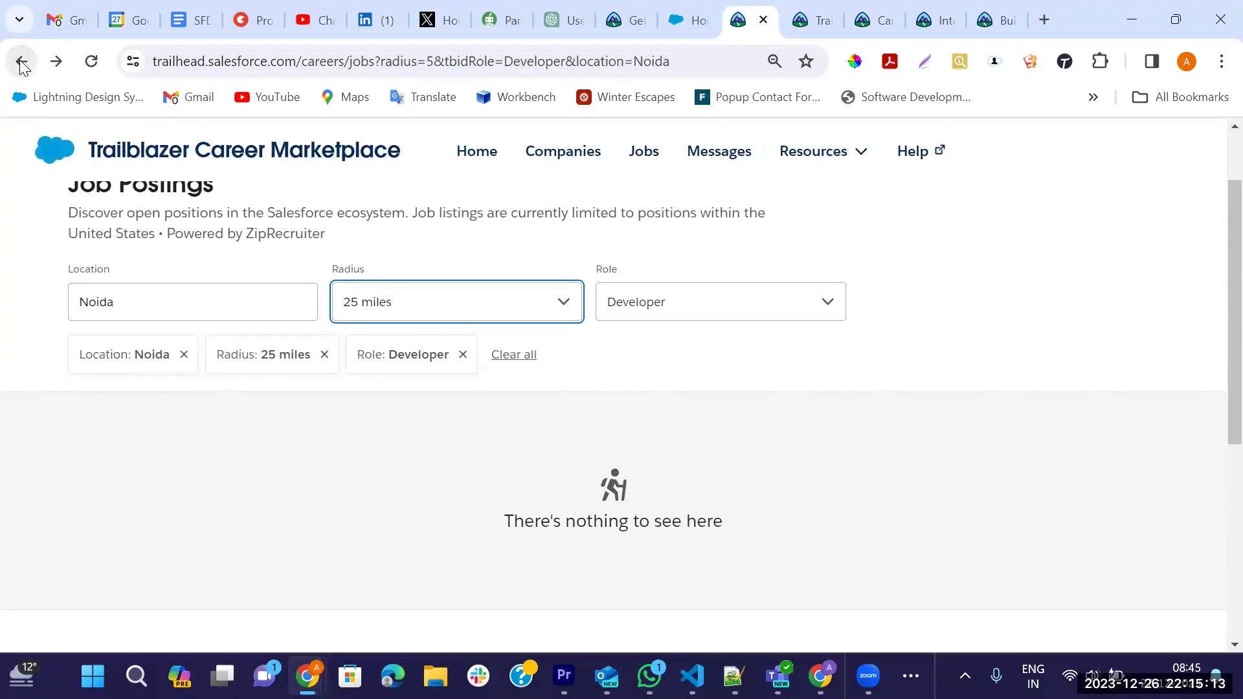
{"action": "left_click", "coordinate": [21, 63]}
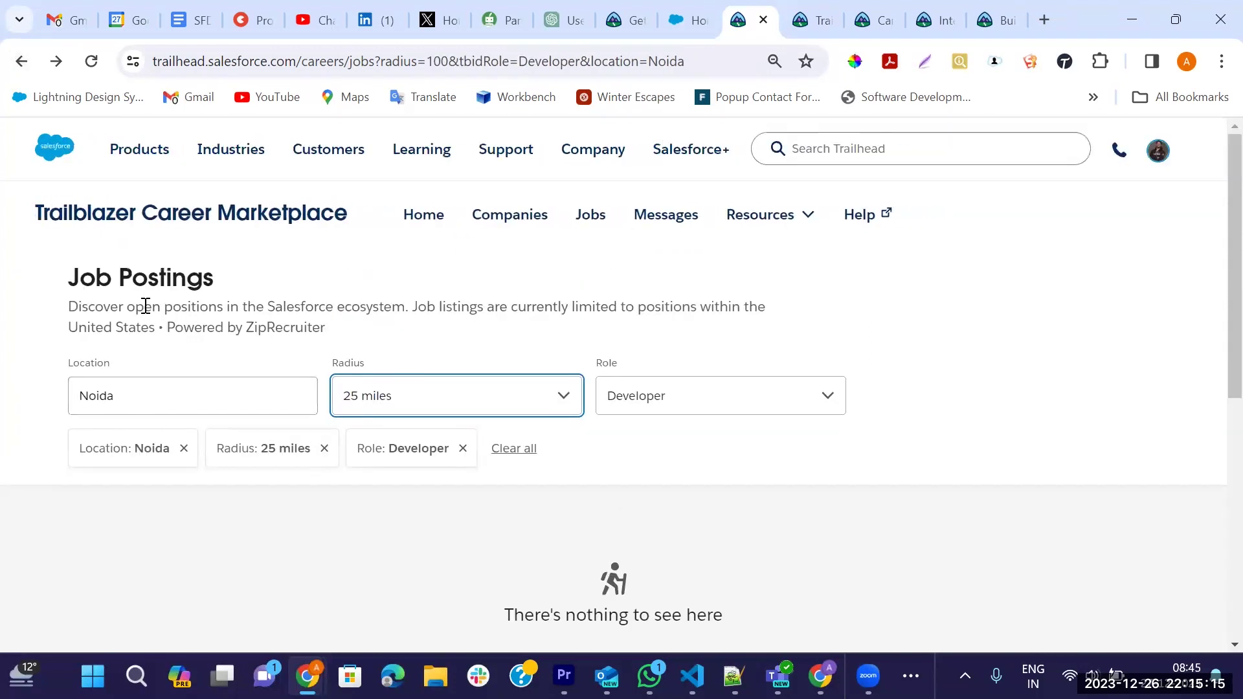
{"action": "left_click", "coordinate": [22, 64]}
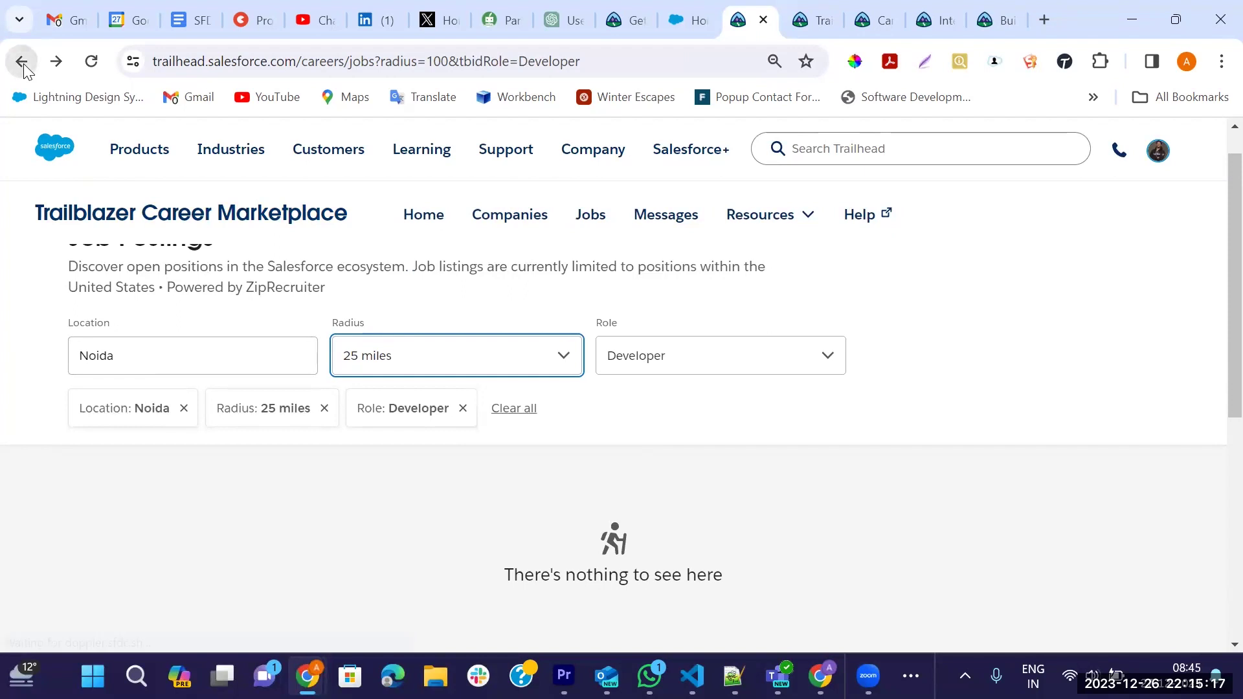
{"action": "left_click", "coordinate": [22, 63]}
{"action": "left_click", "coordinate": [22, 62]}
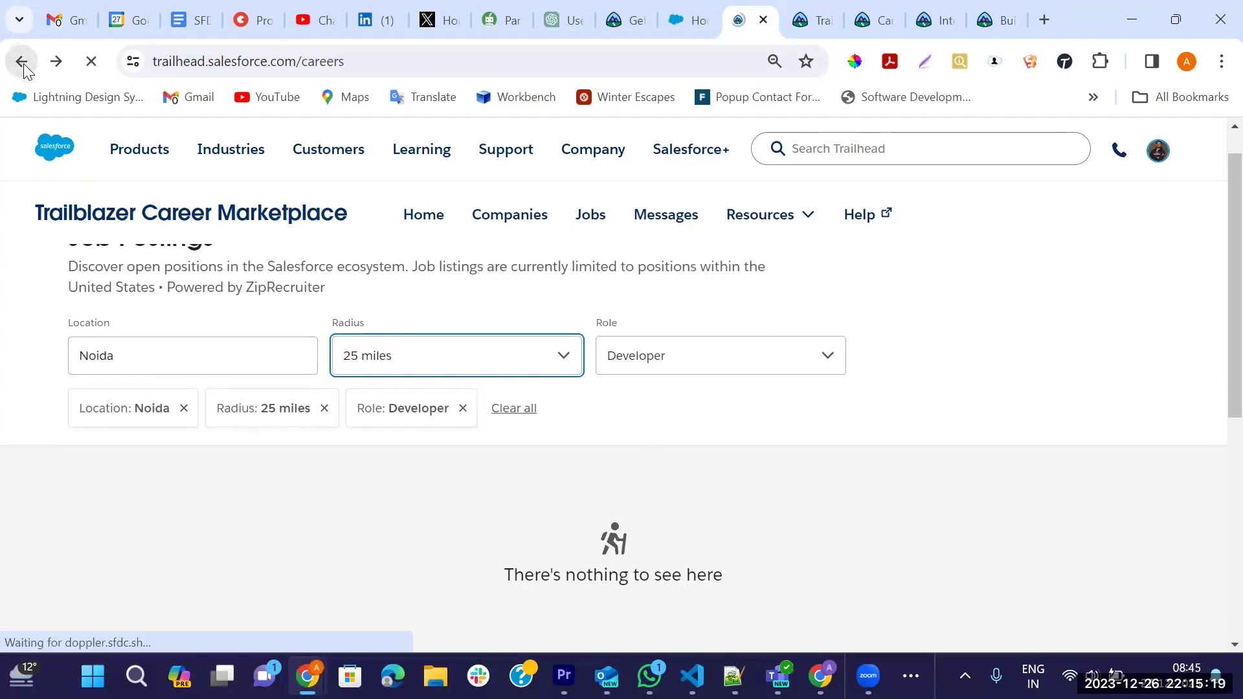
{"action": "left_click", "coordinate": [22, 62]}
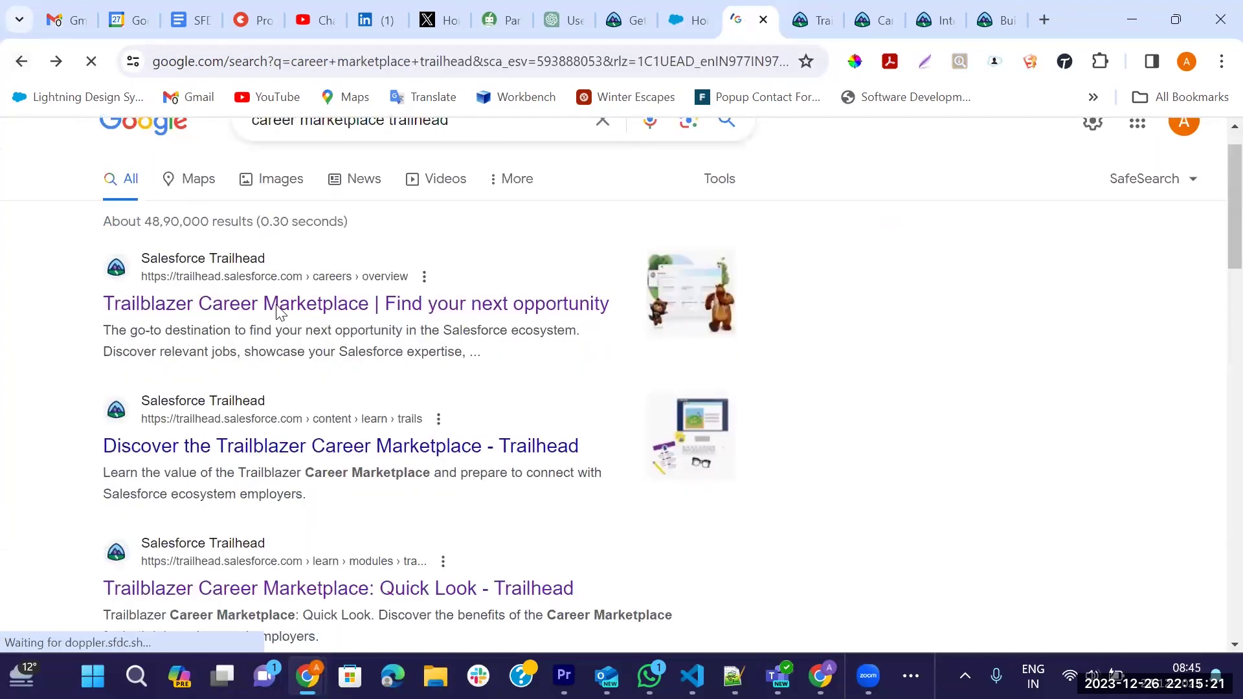
{"action": "left_click", "coordinate": [275, 311]}
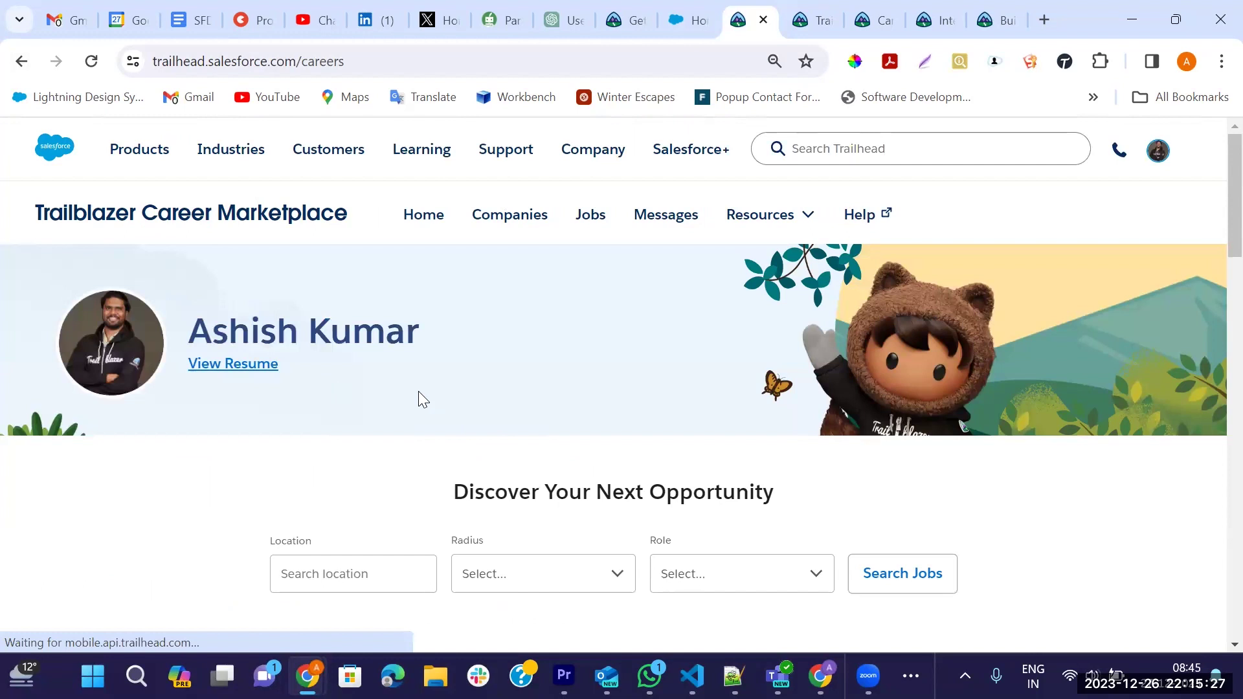
- Open the resume from the Career Marketplace home page
{"action": "scroll", "coordinate": [418, 391], "scroll_direction": "down", "scroll_amount": 1}
{"action": "scroll", "coordinate": [418, 391], "scroll_direction": "down", "scroll_amount": 1}
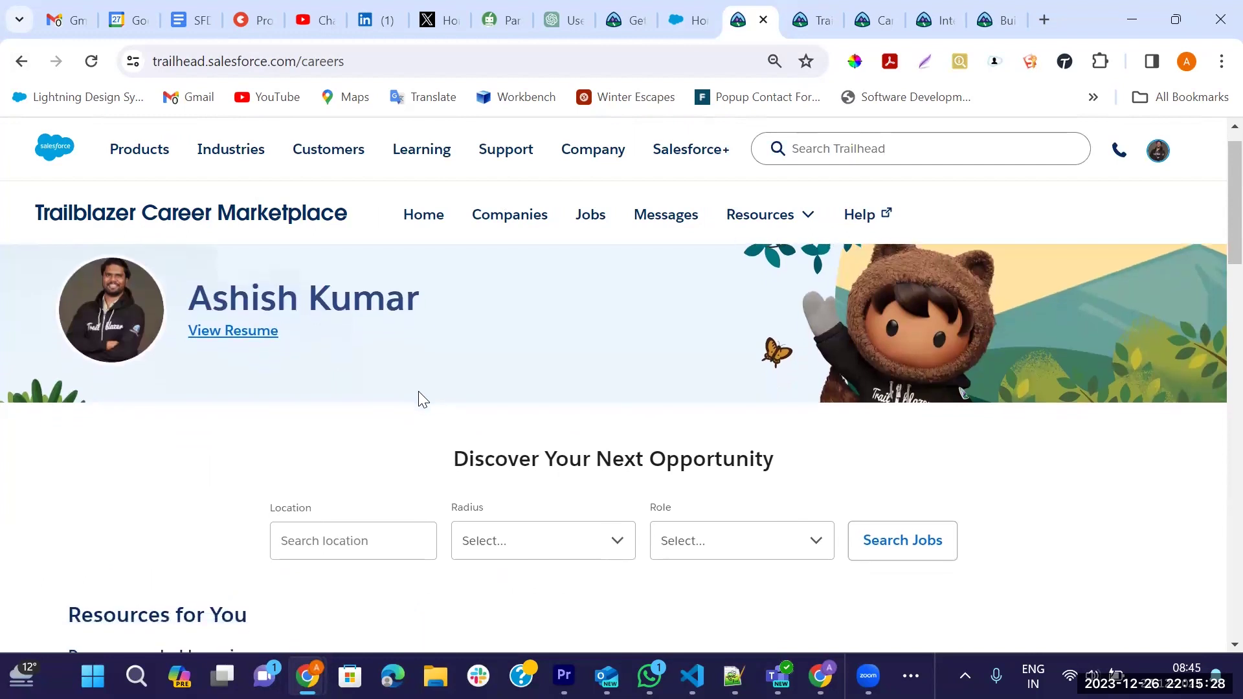
{"action": "left_click", "coordinate": [208, 327]}
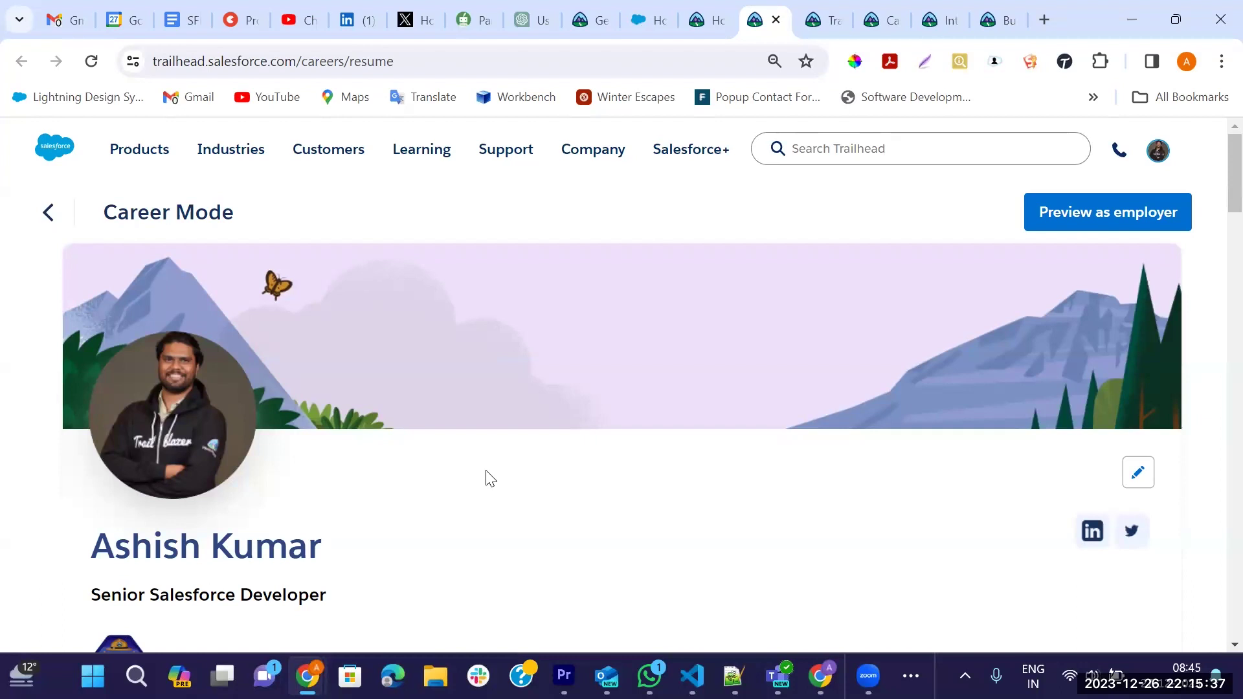
- Review the resume's profile header, Career Mode status, and the Salesforce Developer summary of experience, certifications and superbadges
{"action": "scroll", "coordinate": [295, 484], "scroll_direction": "down", "scroll_amount": 2}
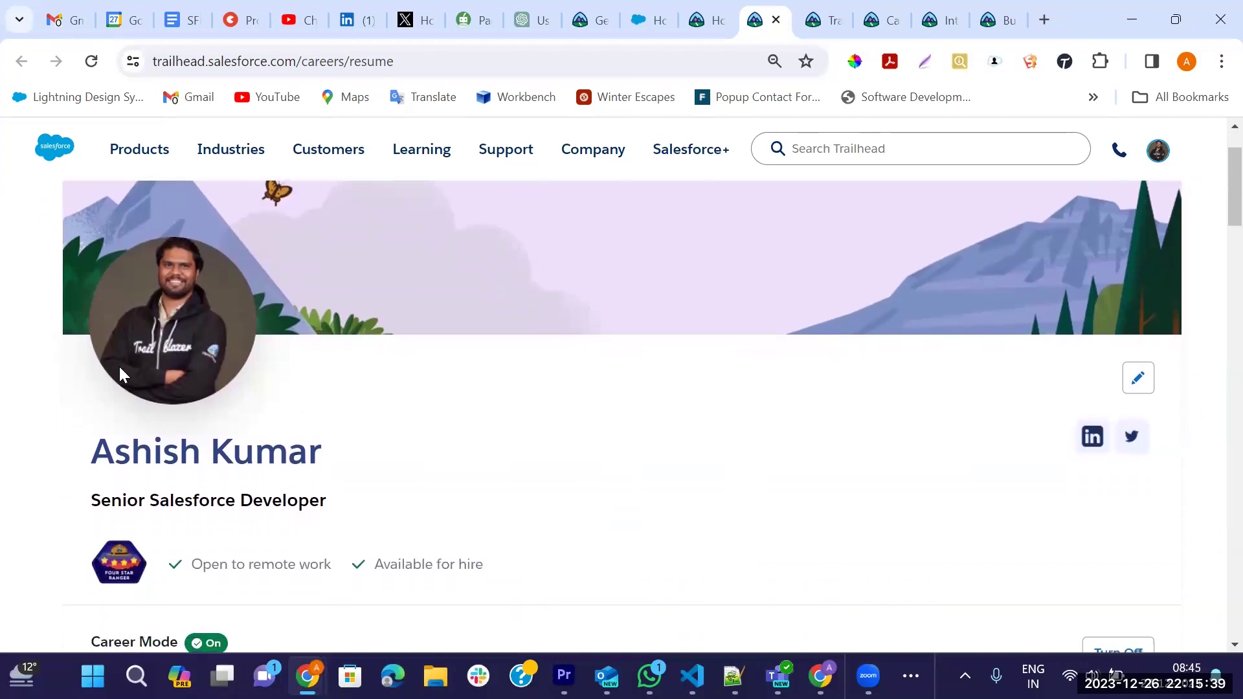
{"action": "scroll", "coordinate": [265, 491], "scroll_direction": "down", "scroll_amount": 1}
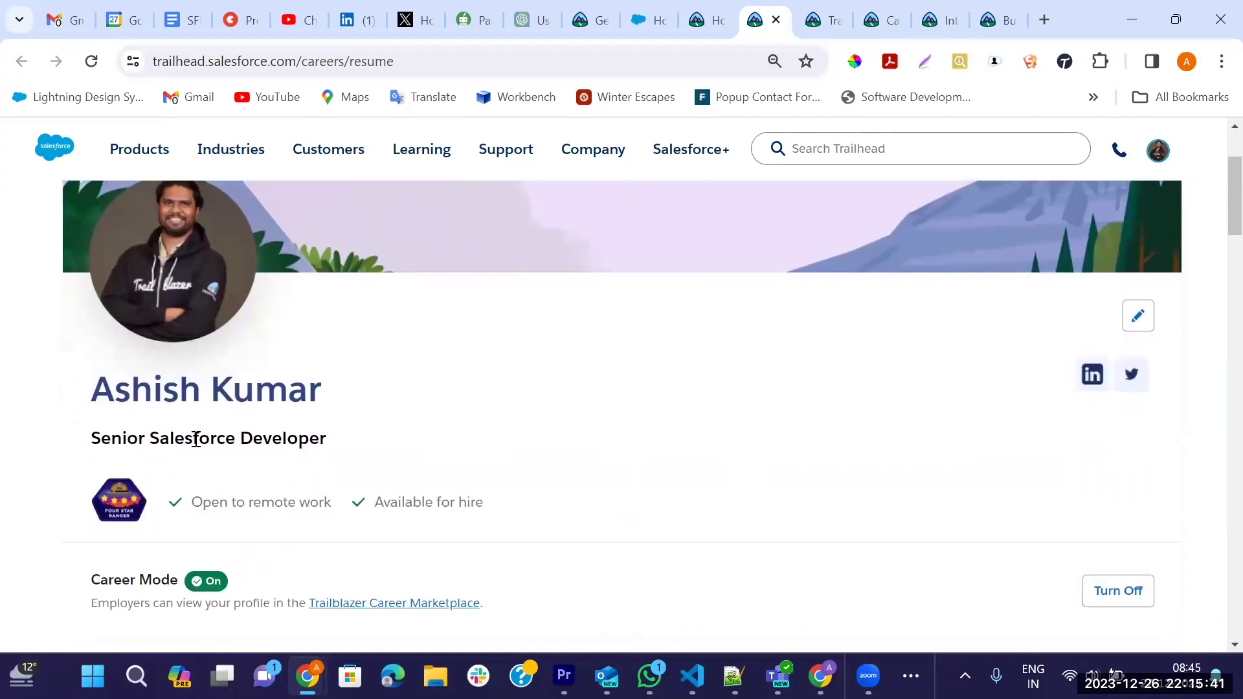
{"action": "scroll", "coordinate": [294, 391], "scroll_direction": "down", "scroll_amount": 2}
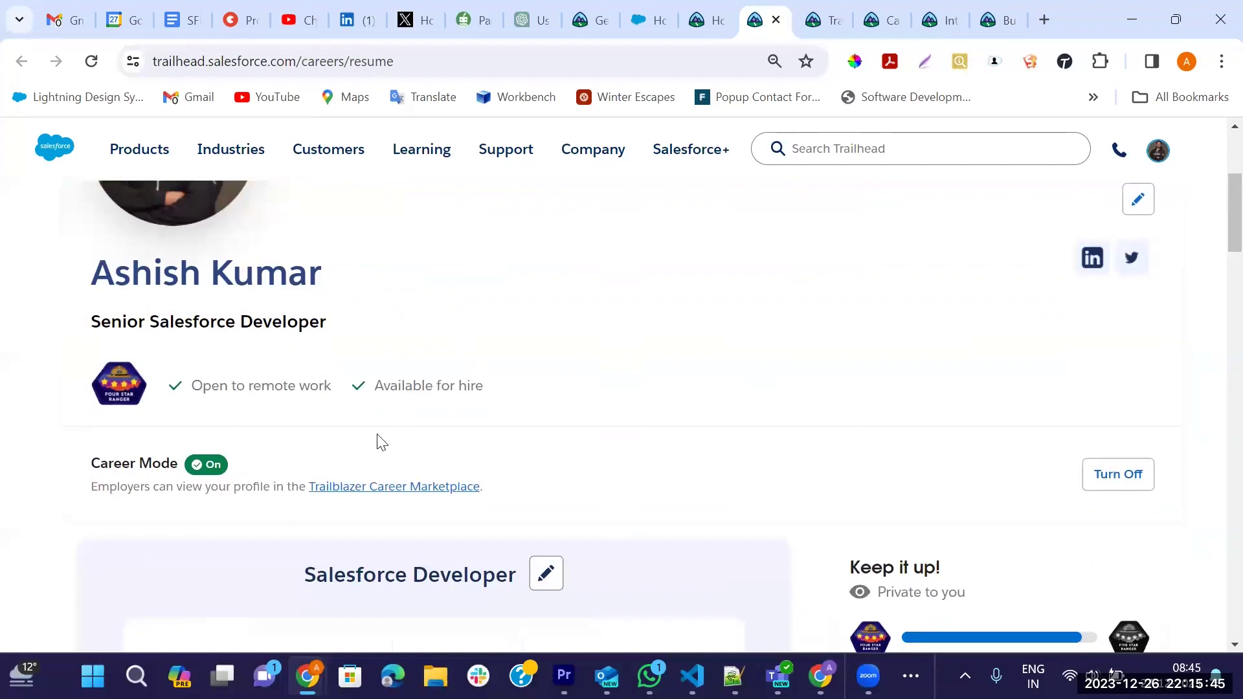
{"action": "scroll", "coordinate": [423, 419], "scroll_direction": "down", "scroll_amount": 1}
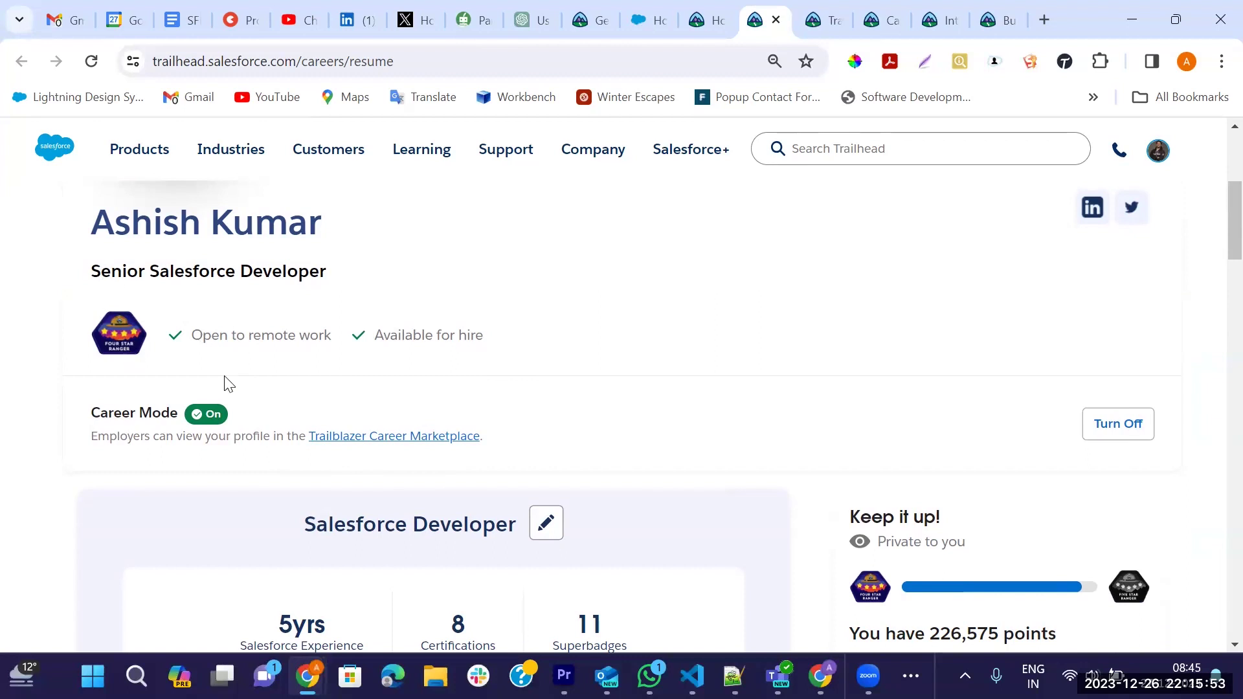
{"action": "scroll", "coordinate": [258, 383], "scroll_direction": "down", "scroll_amount": 2}
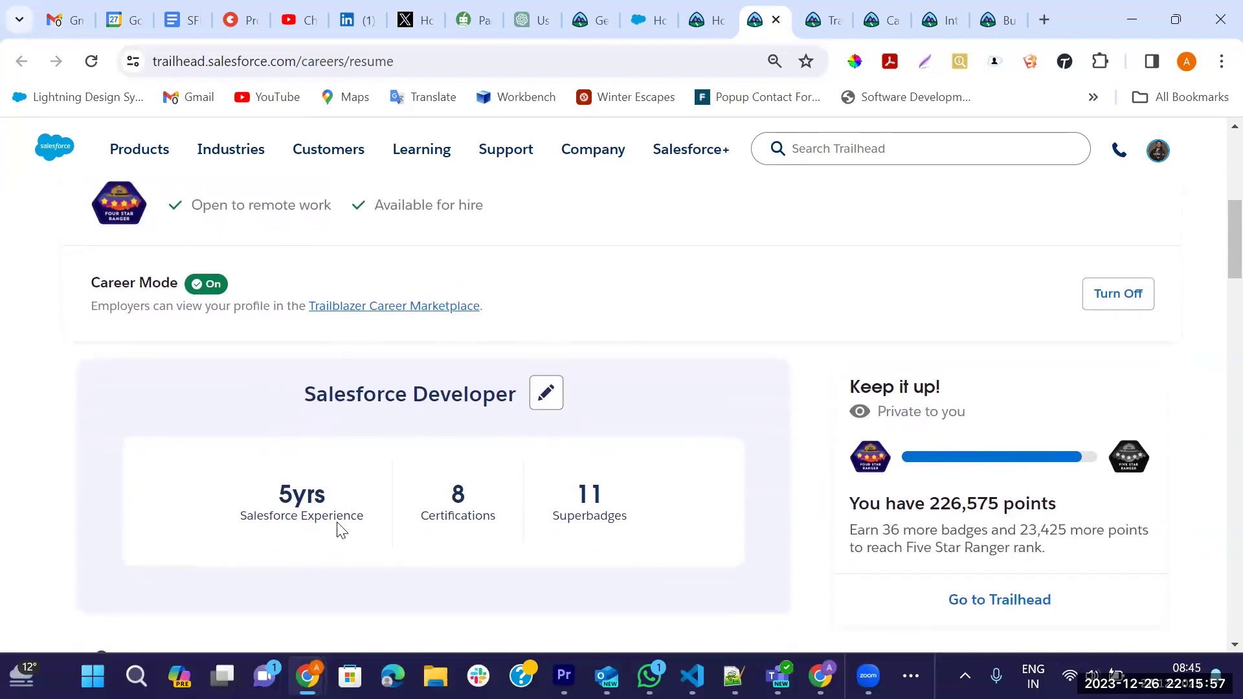
{"action": "scroll", "coordinate": [326, 505], "scroll_direction": "down", "scroll_amount": 1}
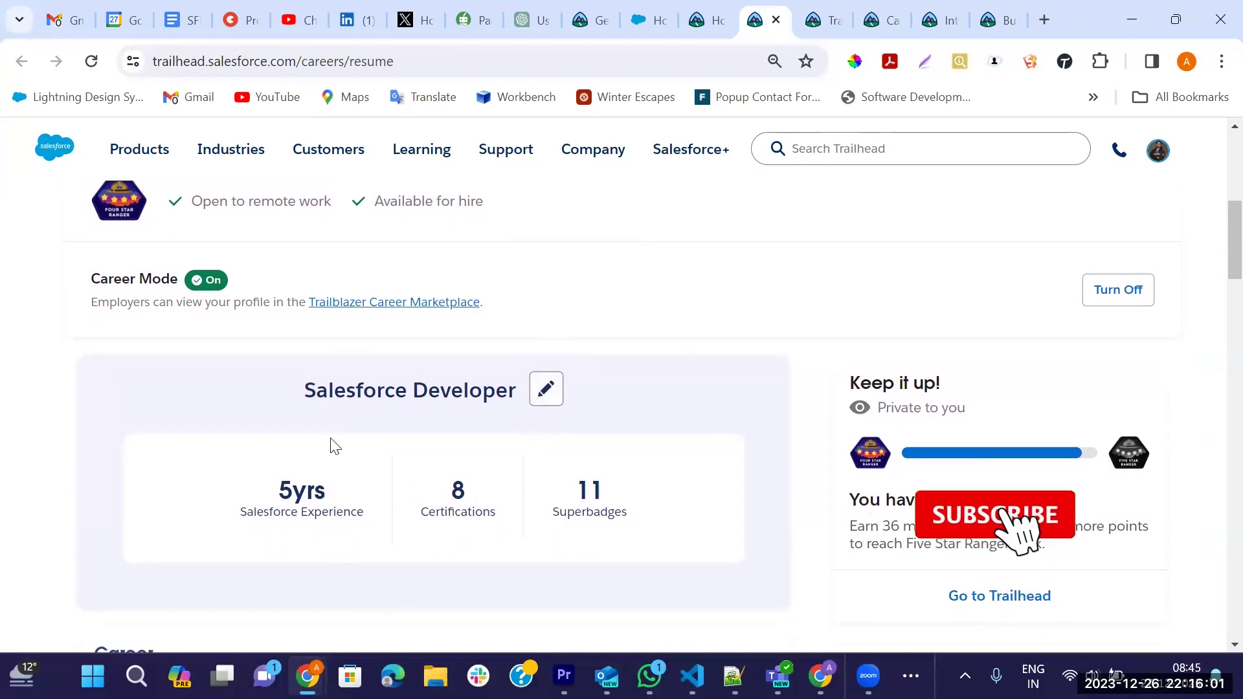
{"action": "scroll", "coordinate": [453, 442], "scroll_direction": "down", "scroll_amount": 1}
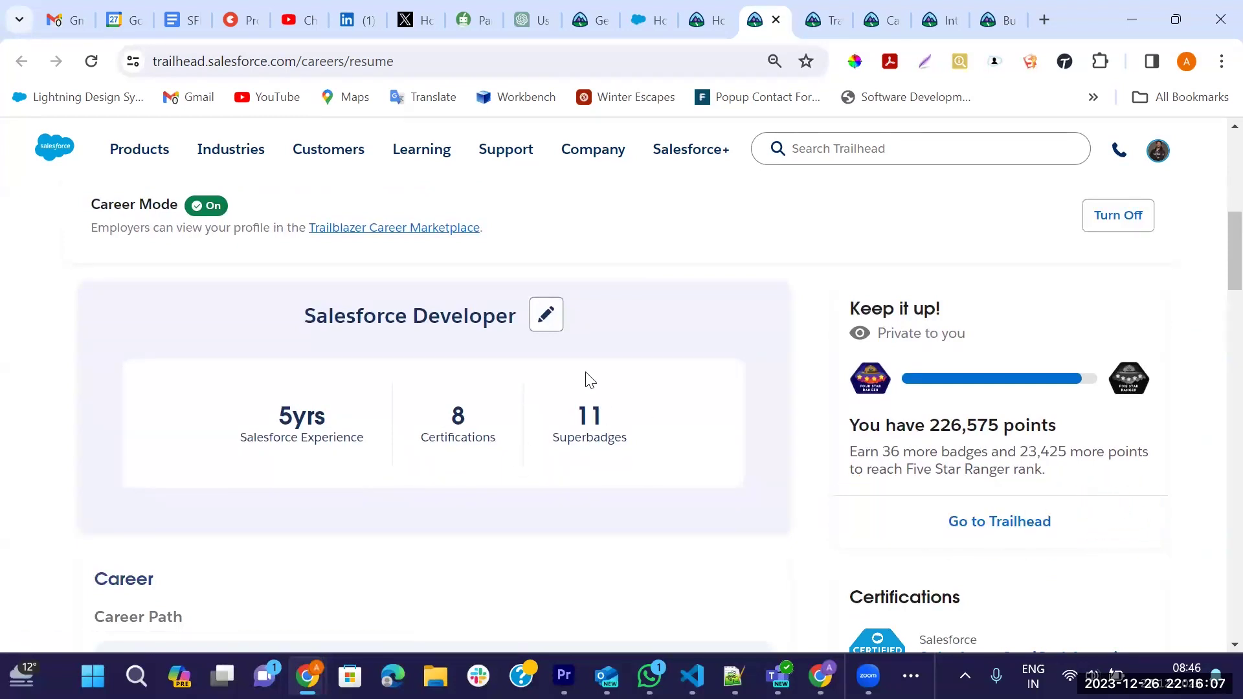
{"action": "scroll", "coordinate": [593, 399], "scroll_direction": "down", "scroll_amount": 1}
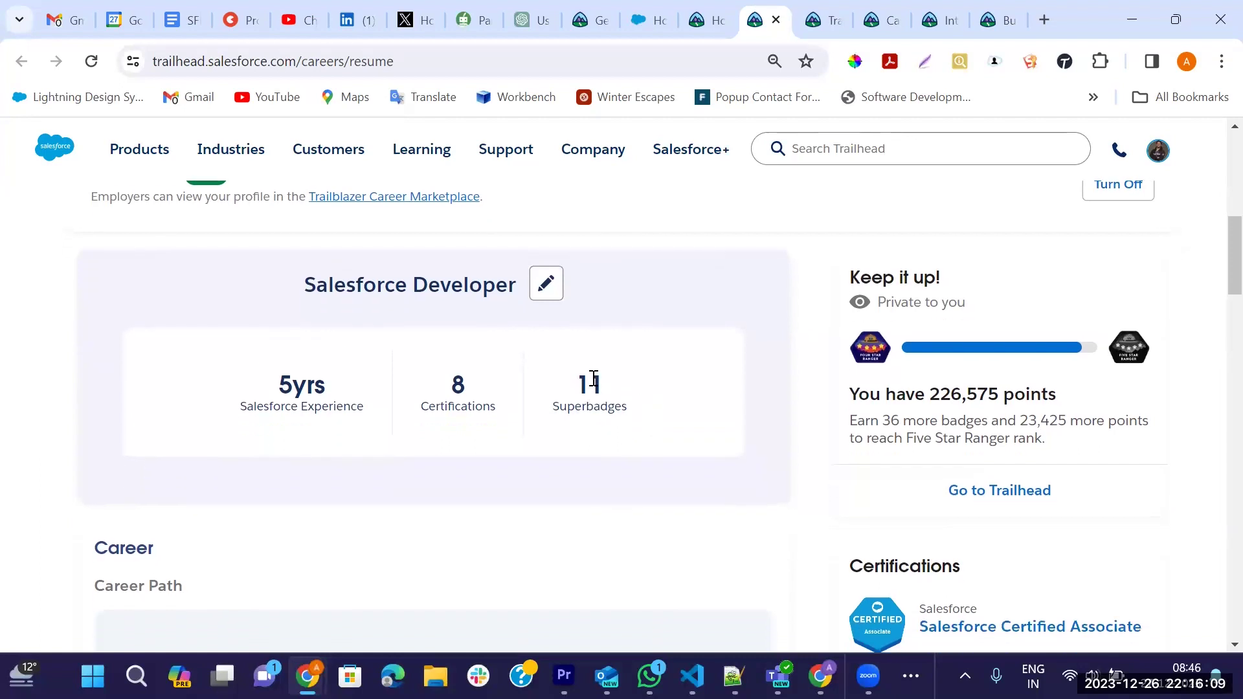
- Look through the resume's Career Path, Motivators, Get to Know Me and work experience sections
{"action": "scroll", "coordinate": [412, 501], "scroll_direction": "down", "scroll_amount": 5}
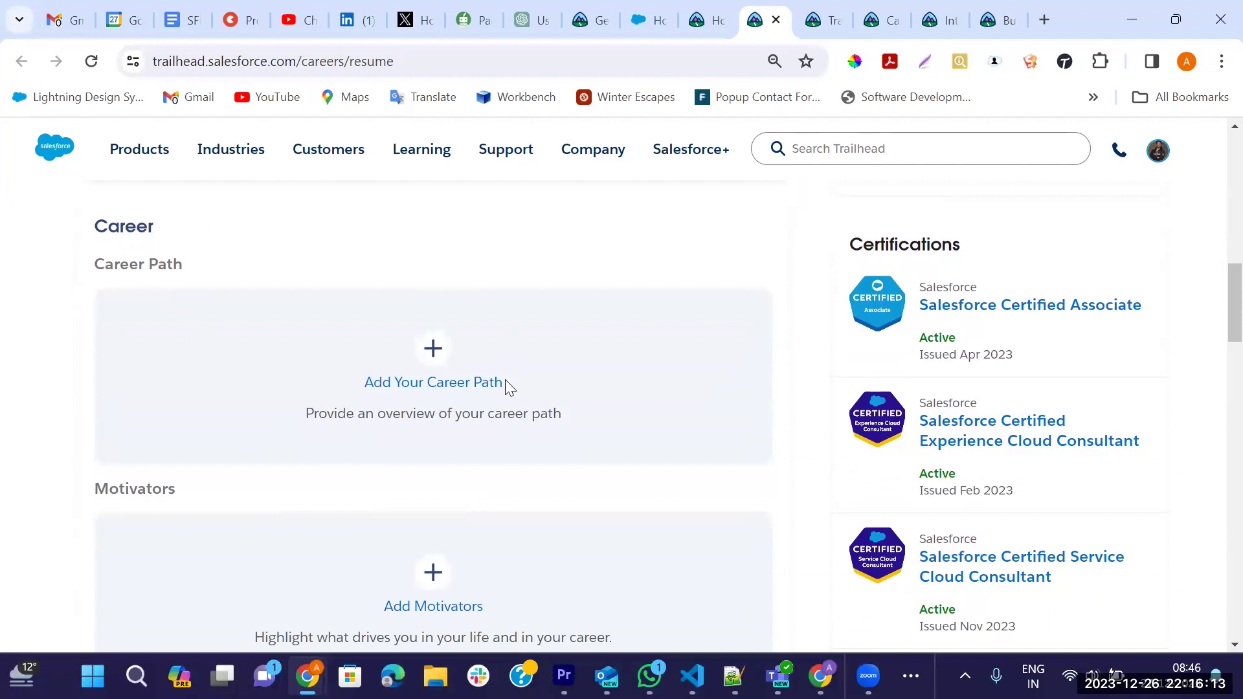
{"action": "scroll", "coordinate": [338, 466], "scroll_direction": "down", "scroll_amount": 2}
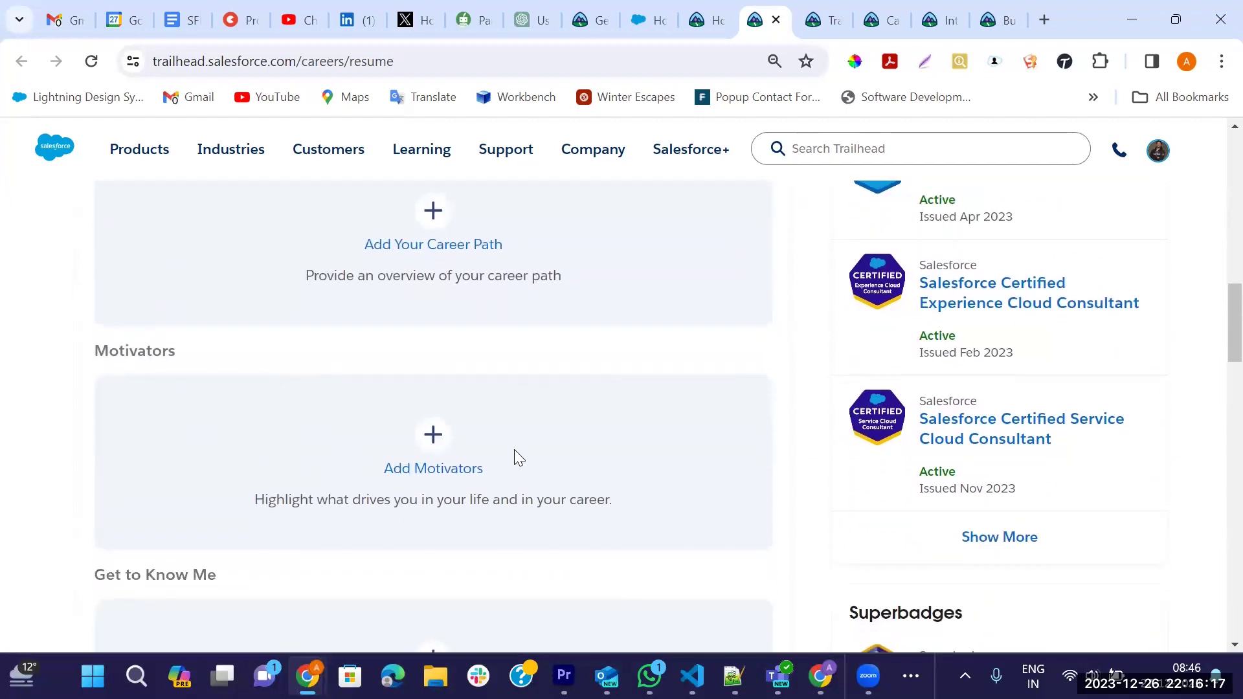
{"action": "scroll", "coordinate": [298, 447], "scroll_direction": "down", "scroll_amount": 3}
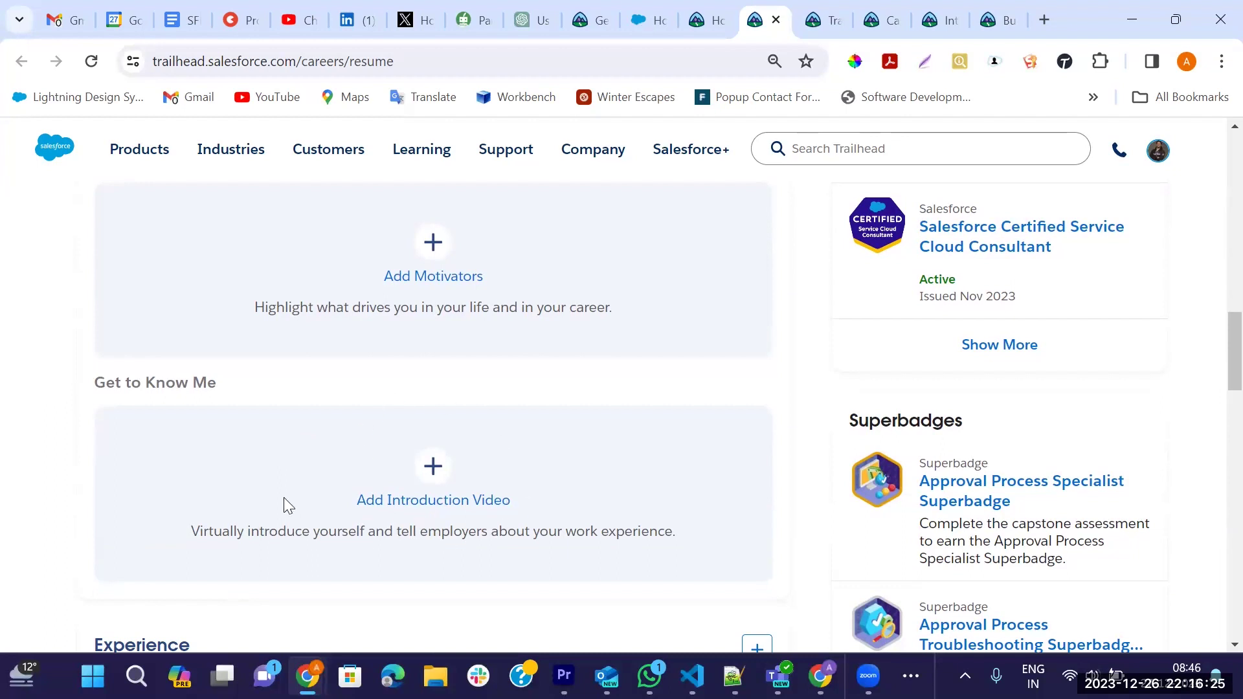
{"action": "scroll", "coordinate": [284, 497], "scroll_direction": "down", "scroll_amount": 2}
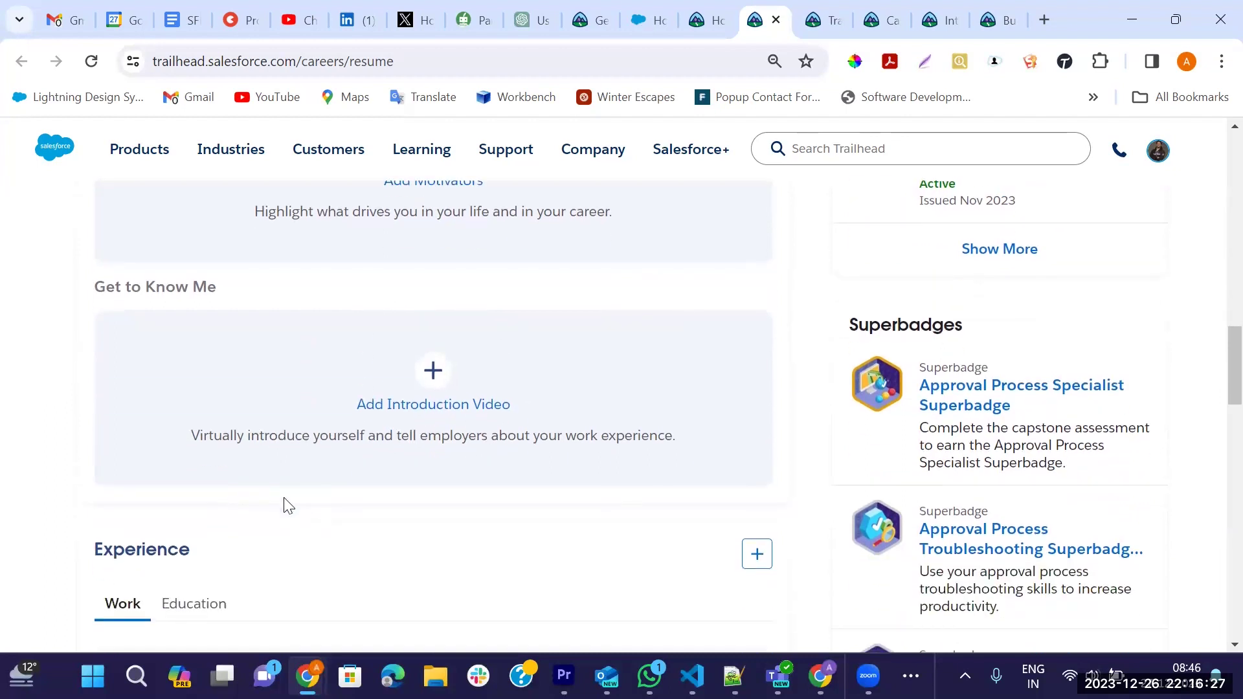
{"action": "scroll", "coordinate": [288, 505], "scroll_direction": "down", "scroll_amount": 2}
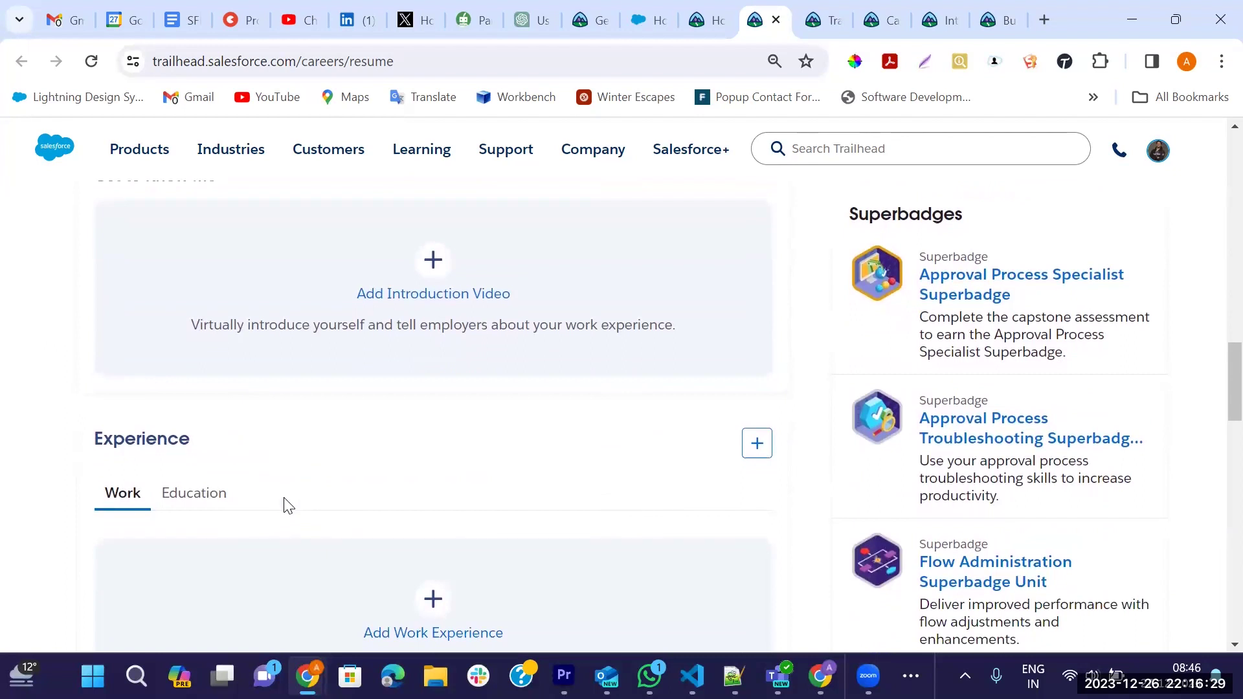
{"action": "scroll", "coordinate": [288, 505], "scroll_direction": "down", "scroll_amount": 1}
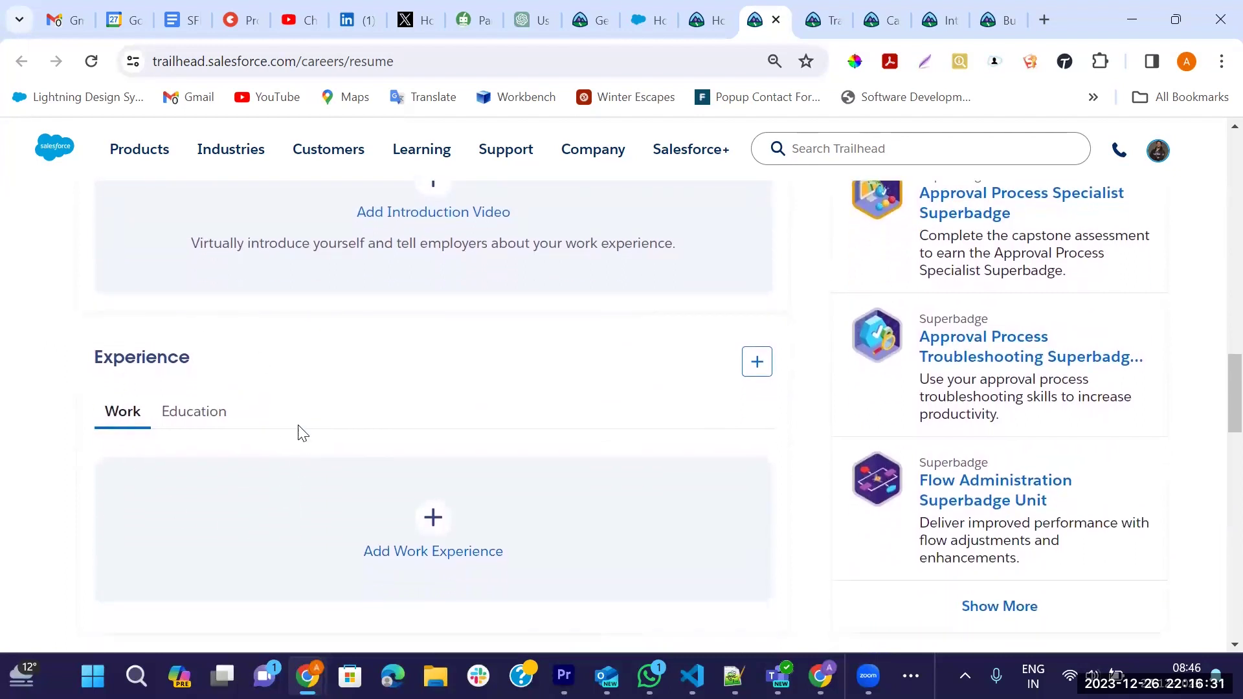
{"action": "scroll", "coordinate": [234, 489], "scroll_direction": "down", "scroll_amount": 1}
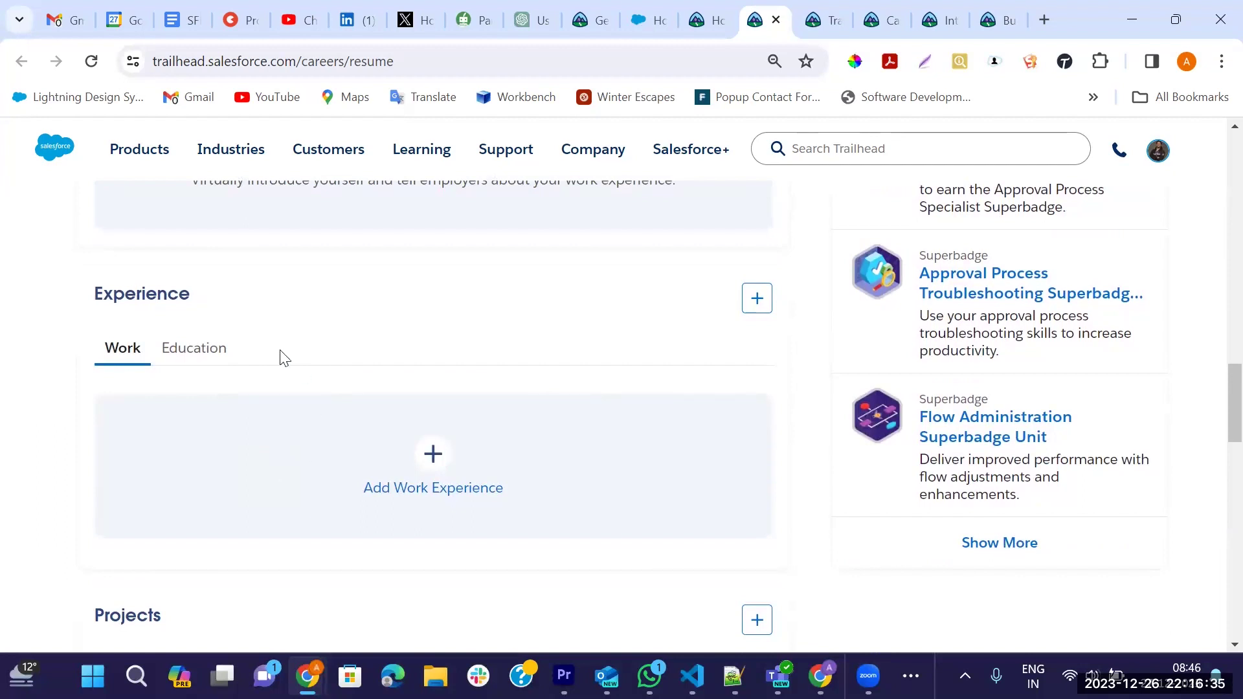
- Show the Education entries of the Experience section and look over the Projects section below
{"action": "left_click", "coordinate": [207, 351]}
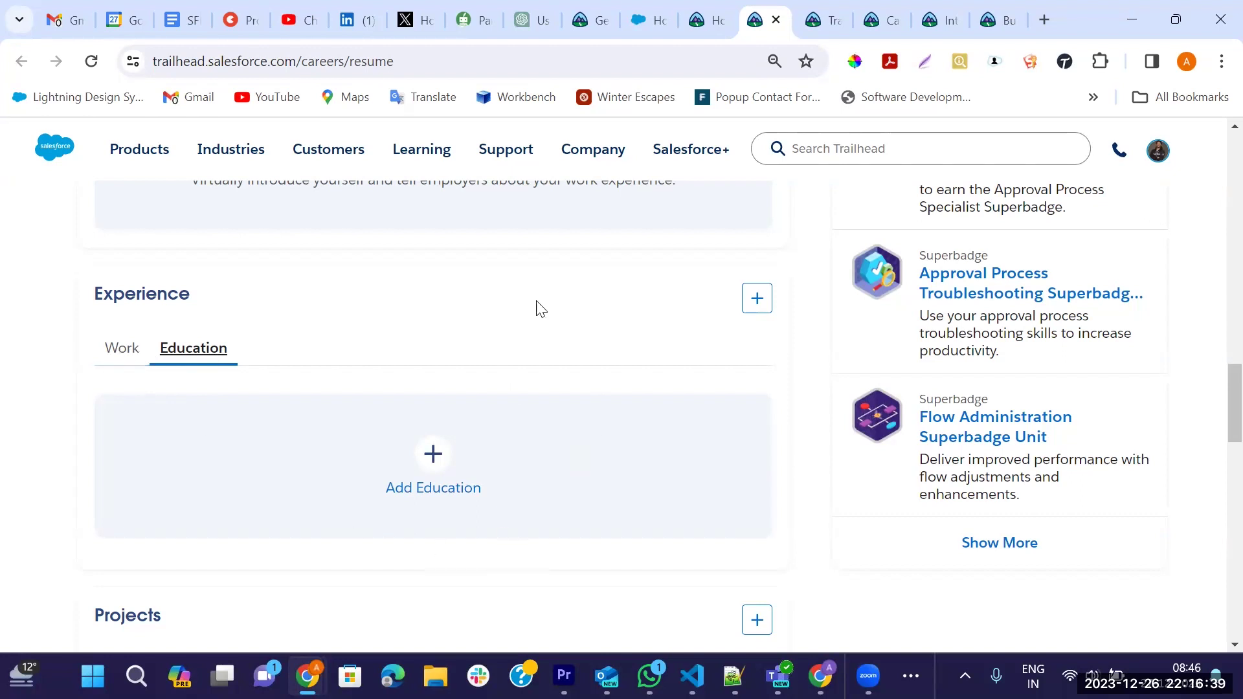
{"action": "scroll", "coordinate": [297, 429], "scroll_direction": "down", "scroll_amount": 2}
{"action": "scroll", "coordinate": [297, 429], "scroll_direction": "down", "scroll_amount": 1}
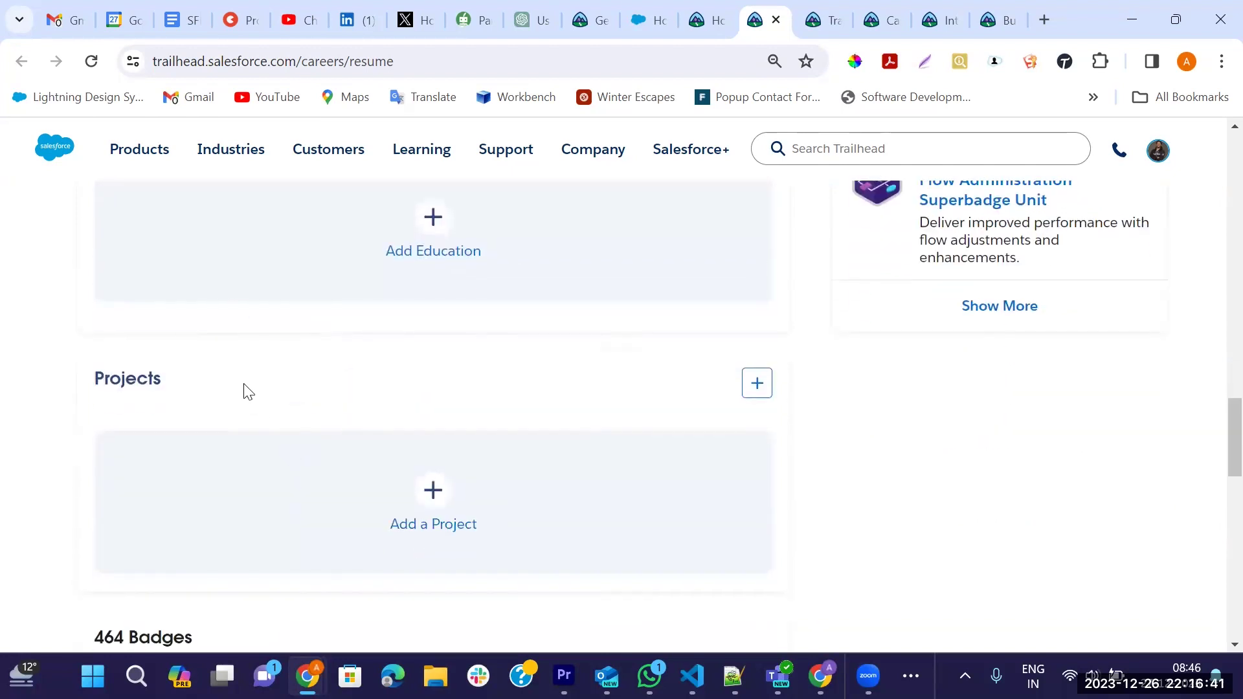
{"action": "scroll", "coordinate": [246, 388], "scroll_direction": "down", "scroll_amount": 2}
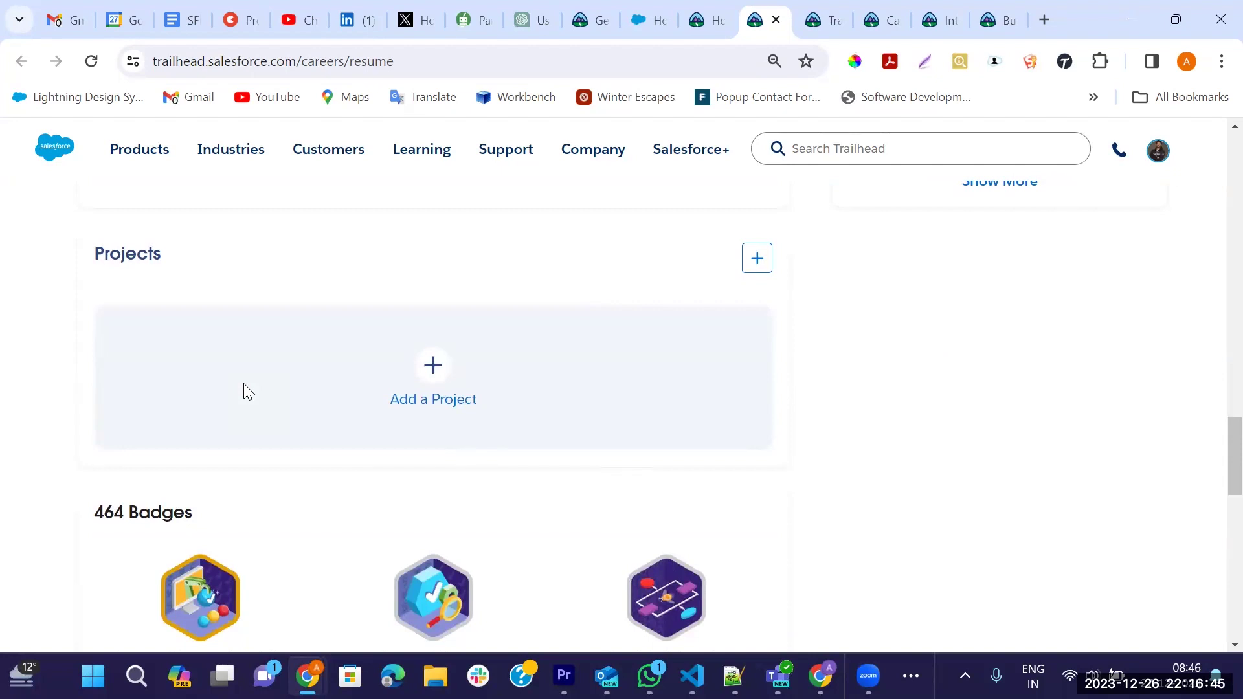
- Open the form for adding a project and examine its fields from project name and URL through description, start date and end date
{"action": "left_click", "coordinate": [430, 400]}
{"action": "scroll", "coordinate": [526, 388], "scroll_direction": "down", "scroll_amount": 1}
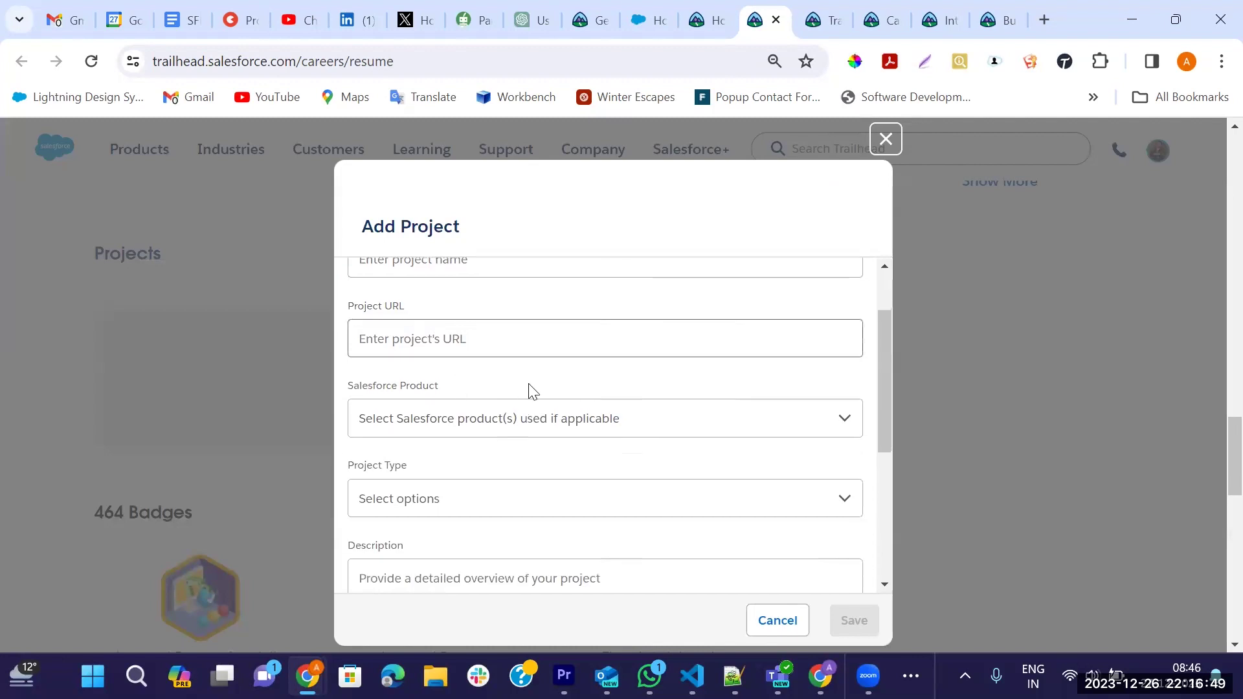
{"action": "scroll", "coordinate": [455, 405], "scroll_direction": "down", "scroll_amount": 1}
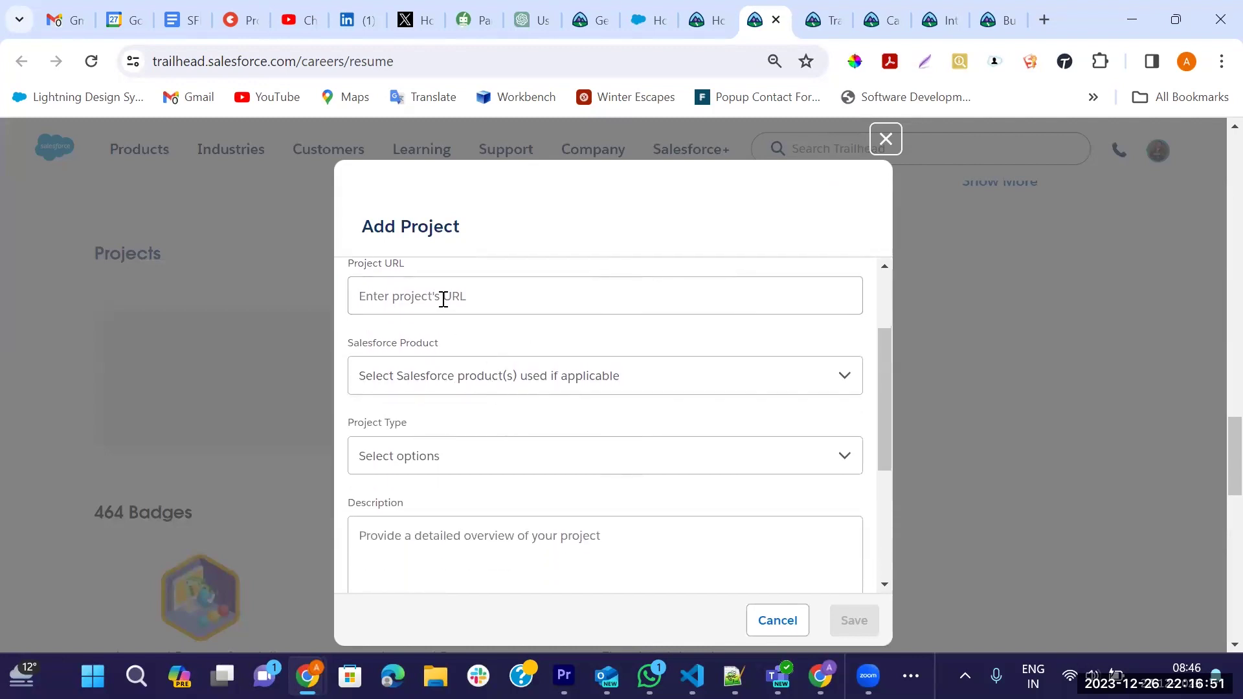
{"action": "scroll", "coordinate": [440, 298], "scroll_direction": "up", "scroll_amount": 2}
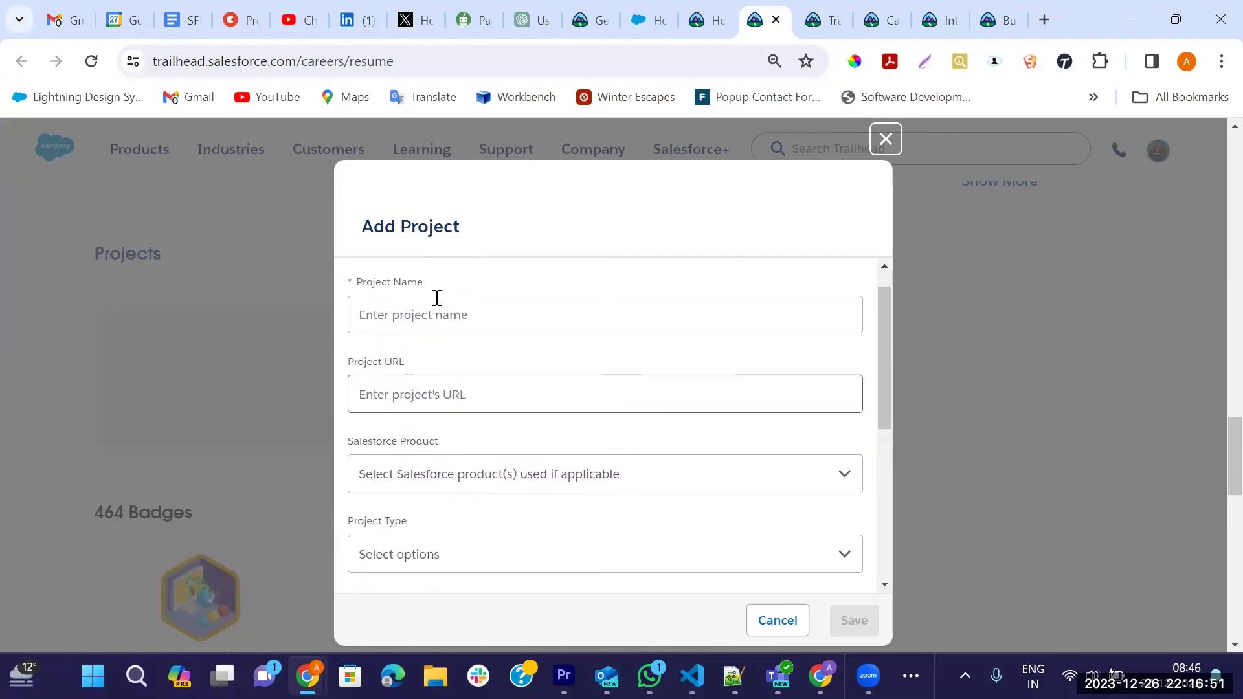
{"action": "left_click", "coordinate": [425, 398]}
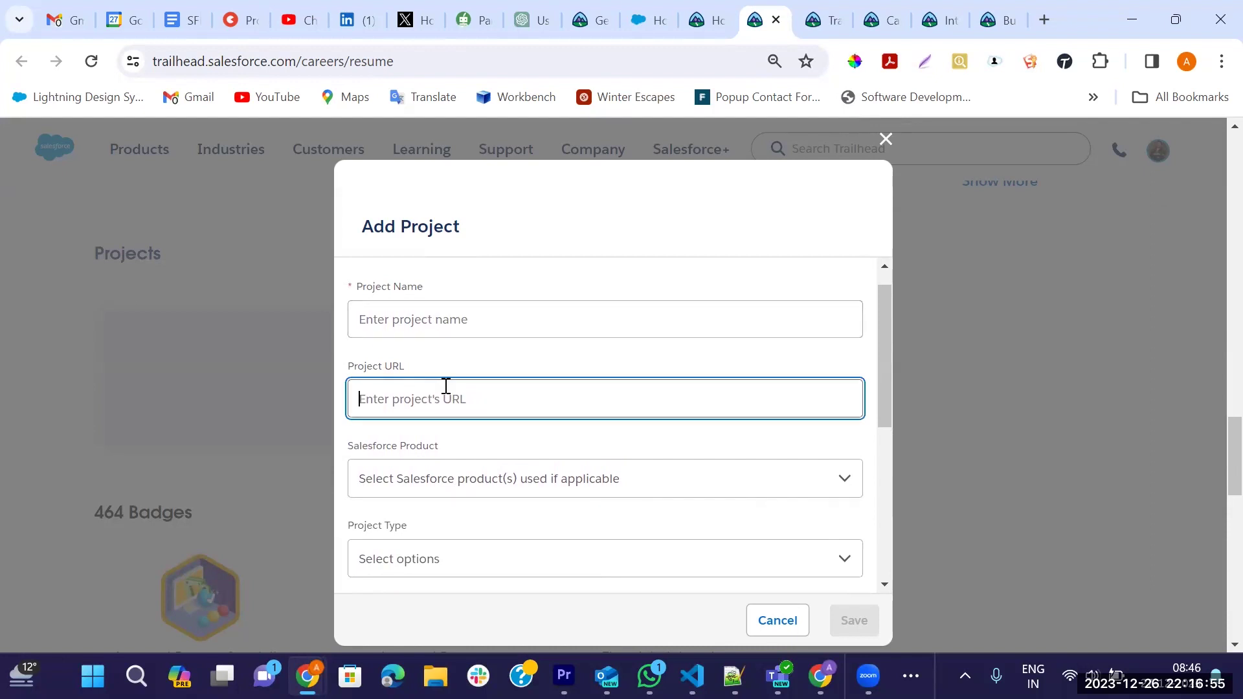
{"action": "scroll", "coordinate": [440, 398], "scroll_direction": "down", "scroll_amount": 2}
{"action": "scroll", "coordinate": [492, 362], "scroll_direction": "down", "scroll_amount": 2}
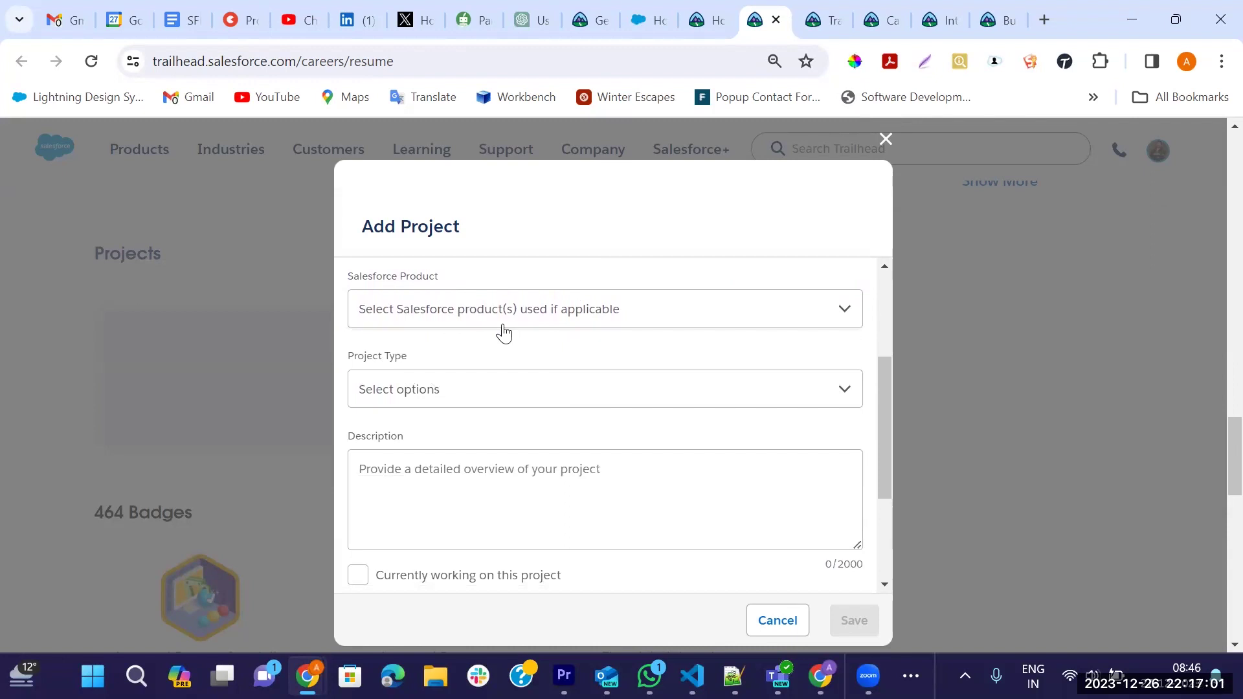
{"action": "scroll", "coordinate": [502, 404], "scroll_direction": "down", "scroll_amount": 1}
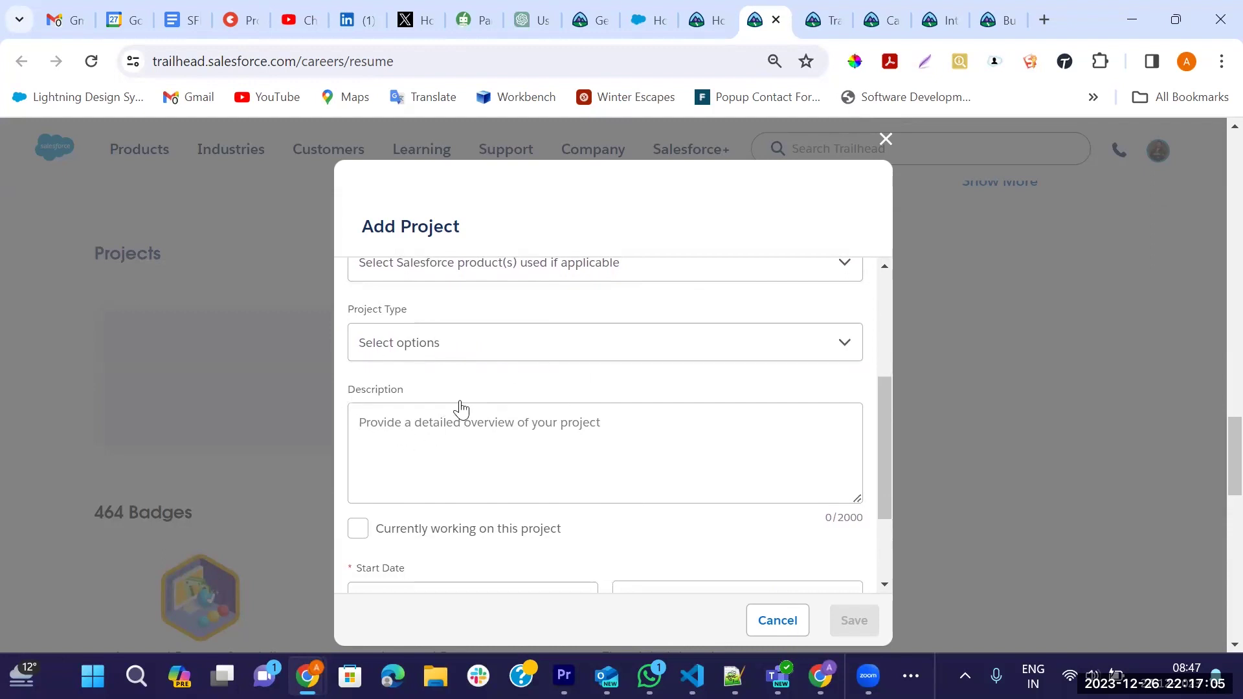
{"action": "scroll", "coordinate": [457, 409], "scroll_direction": "down", "scroll_amount": 3}
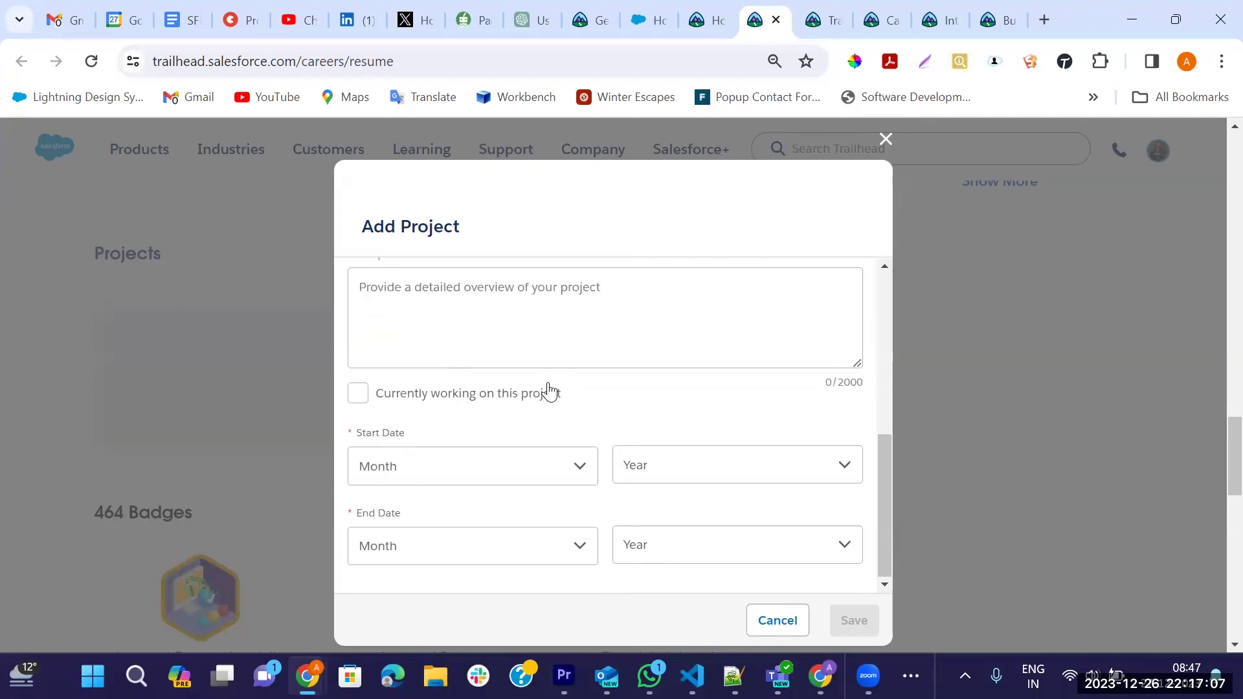
{"action": "scroll", "coordinate": [435, 482], "scroll_direction": "down", "scroll_amount": 2}
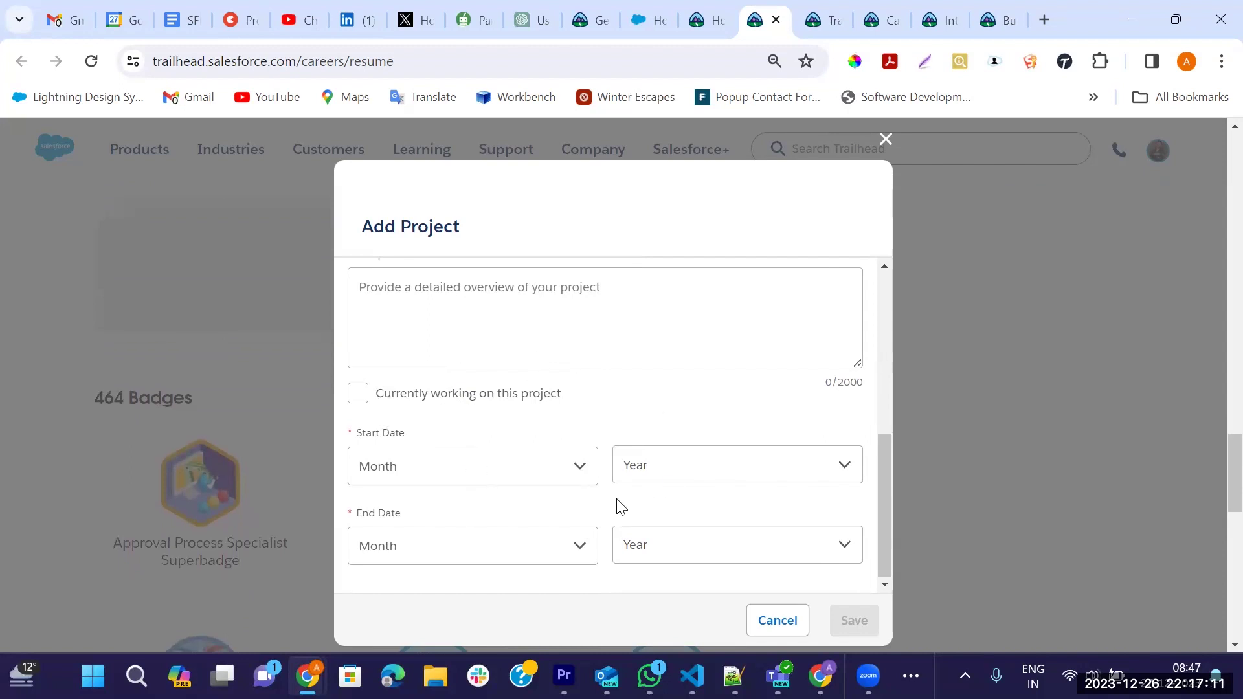
- Close the project form without saving and look over the resume's Badges section below Projects
{"action": "scroll", "coordinate": [536, 427], "scroll_direction": "down", "scroll_amount": 2}
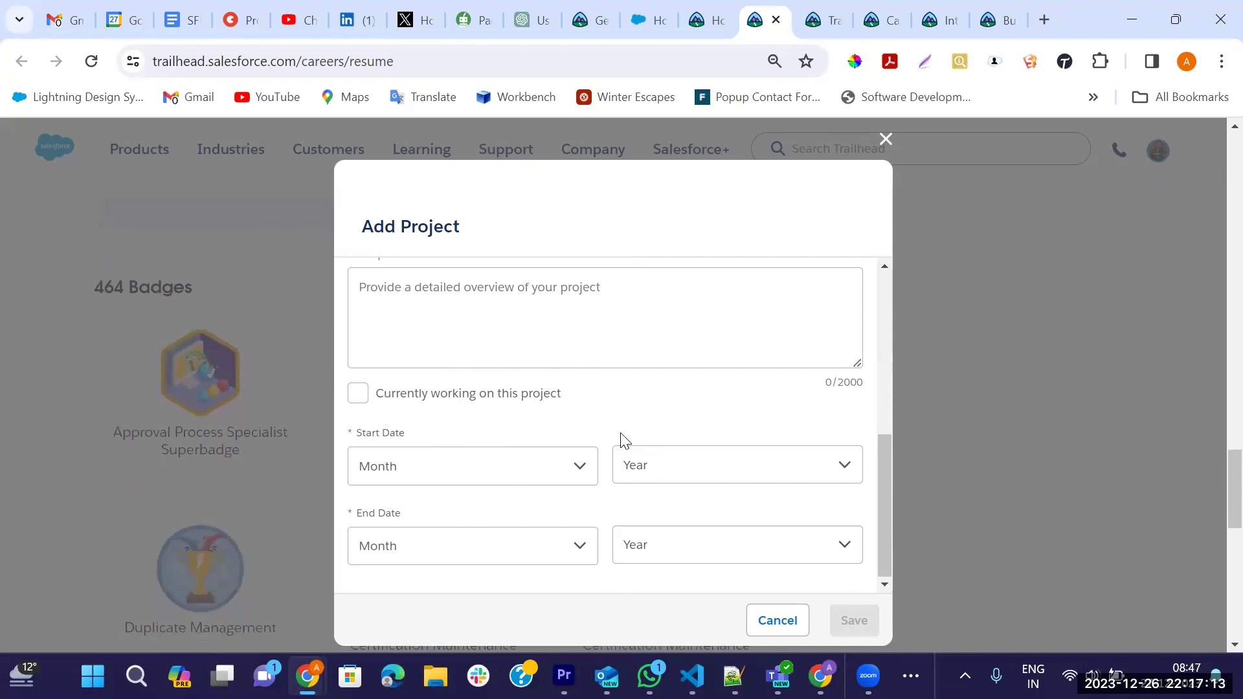
{"action": "mouse_move", "coordinate": [733, 676]}
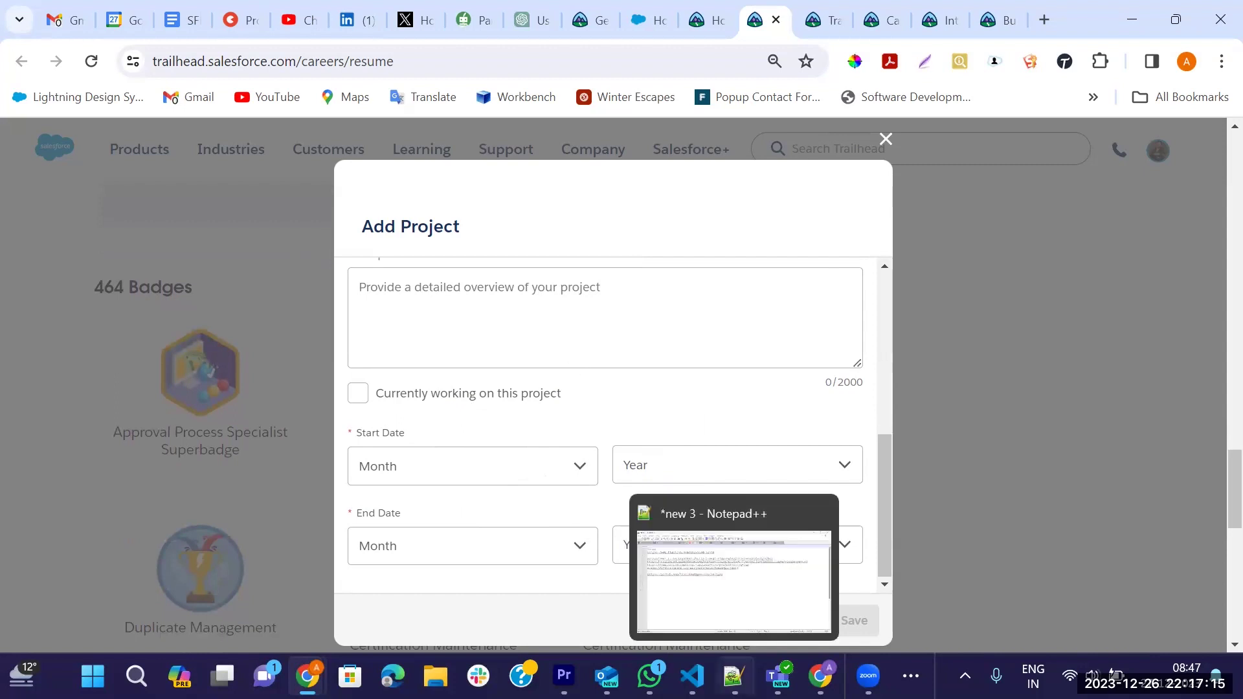
{"action": "left_click", "coordinate": [777, 619]}
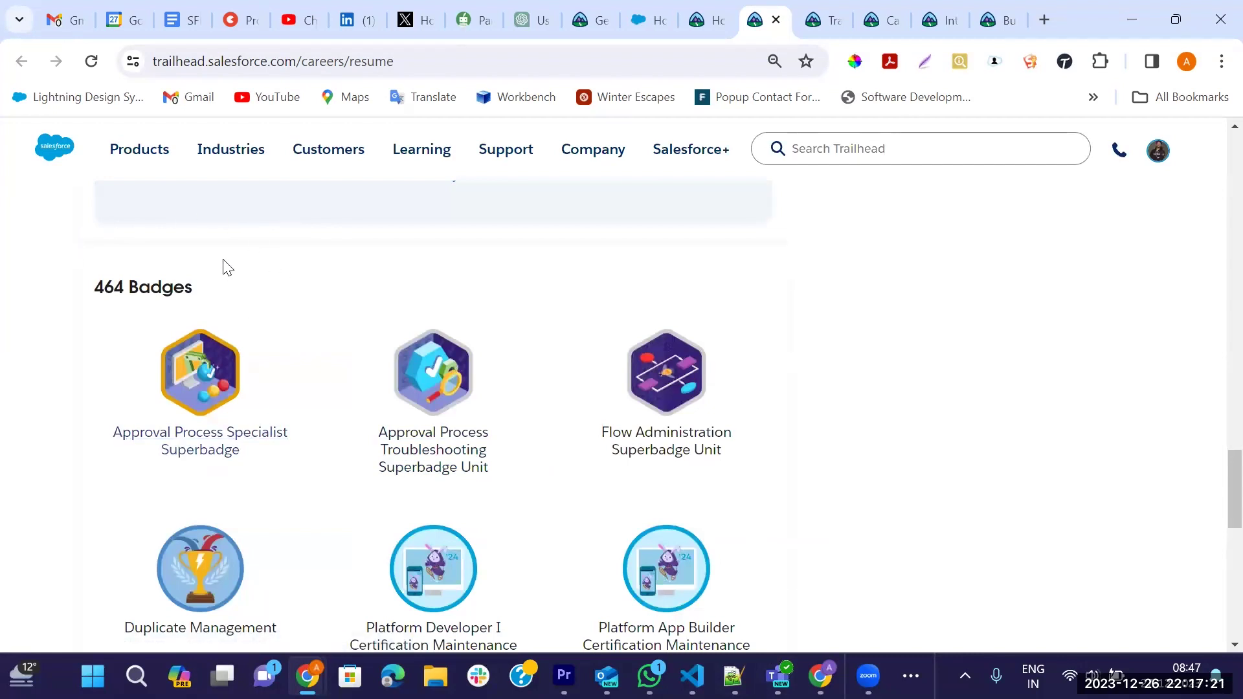
{"action": "scroll", "coordinate": [320, 398], "scroll_direction": "down", "scroll_amount": 7}
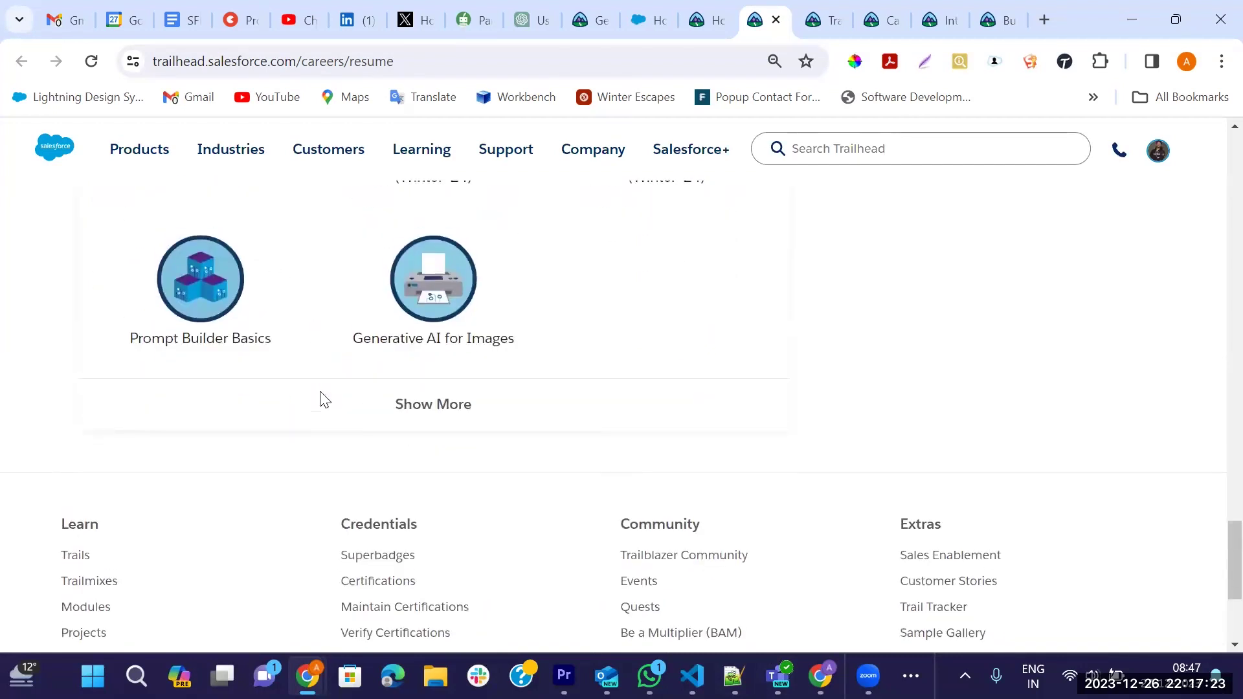
{"action": "scroll", "coordinate": [320, 399], "scroll_direction": "up", "scroll_amount": 8}
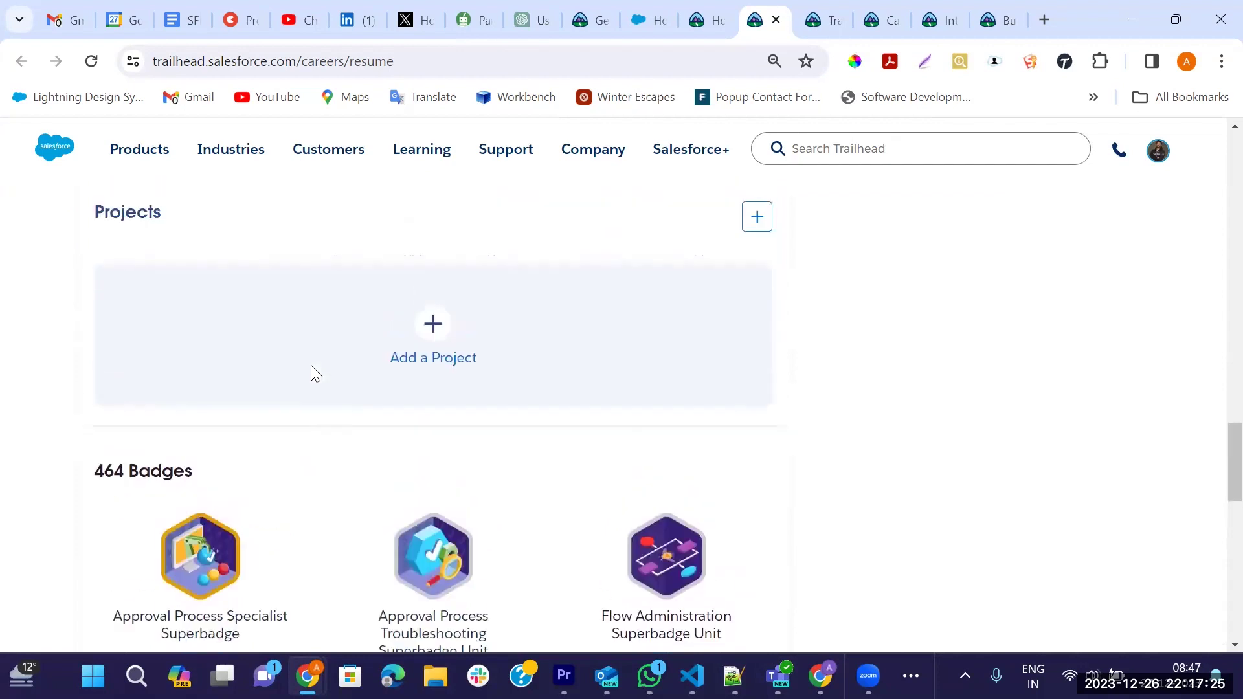
- Go back up the resume and review the Career Mode status with its option for turning it off
{"action": "scroll", "coordinate": [207, 465], "scroll_direction": "up", "scroll_amount": 20}
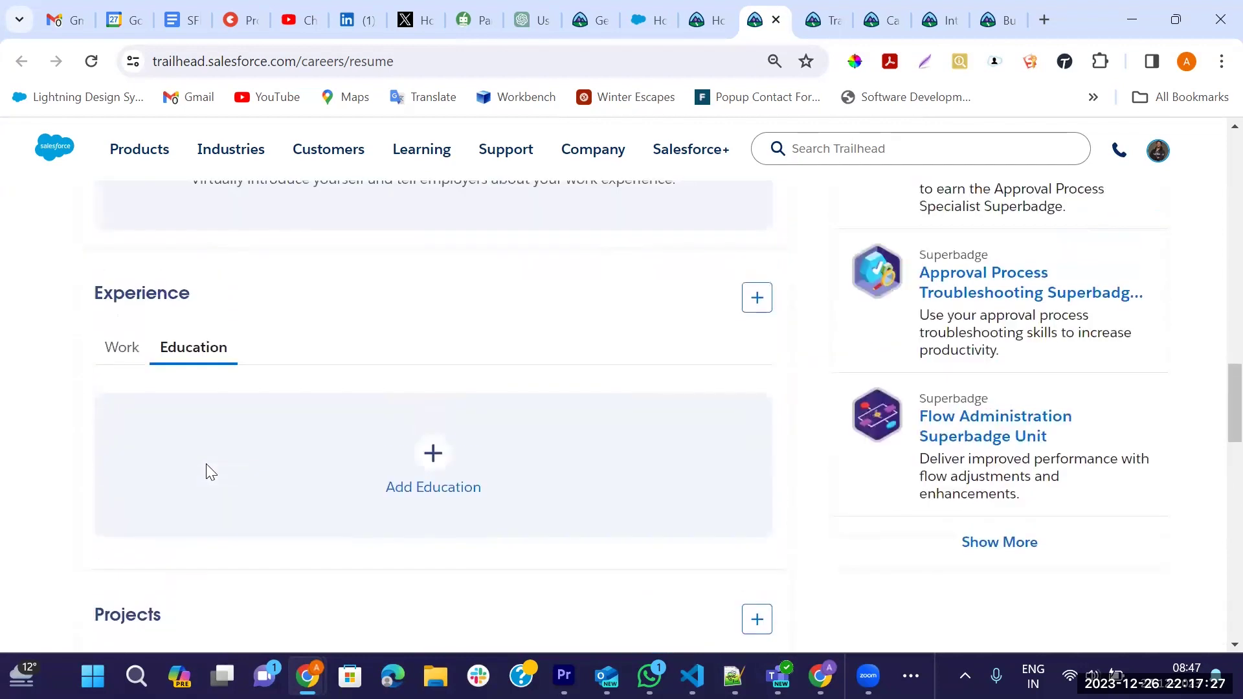
{"action": "scroll", "coordinate": [207, 471], "scroll_direction": "up", "scroll_amount": 4}
{"action": "scroll", "coordinate": [498, 536], "scroll_direction": "down", "scroll_amount": 4}
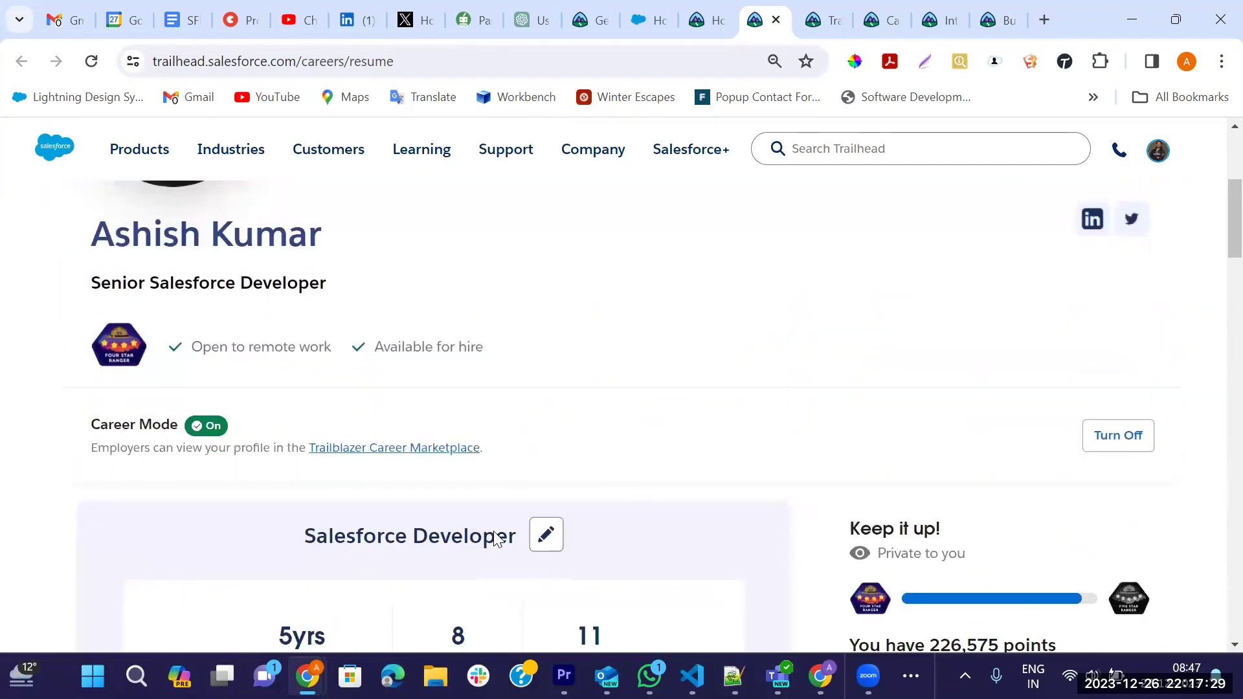
{"action": "scroll", "coordinate": [382, 471], "scroll_direction": "up", "scroll_amount": 1}
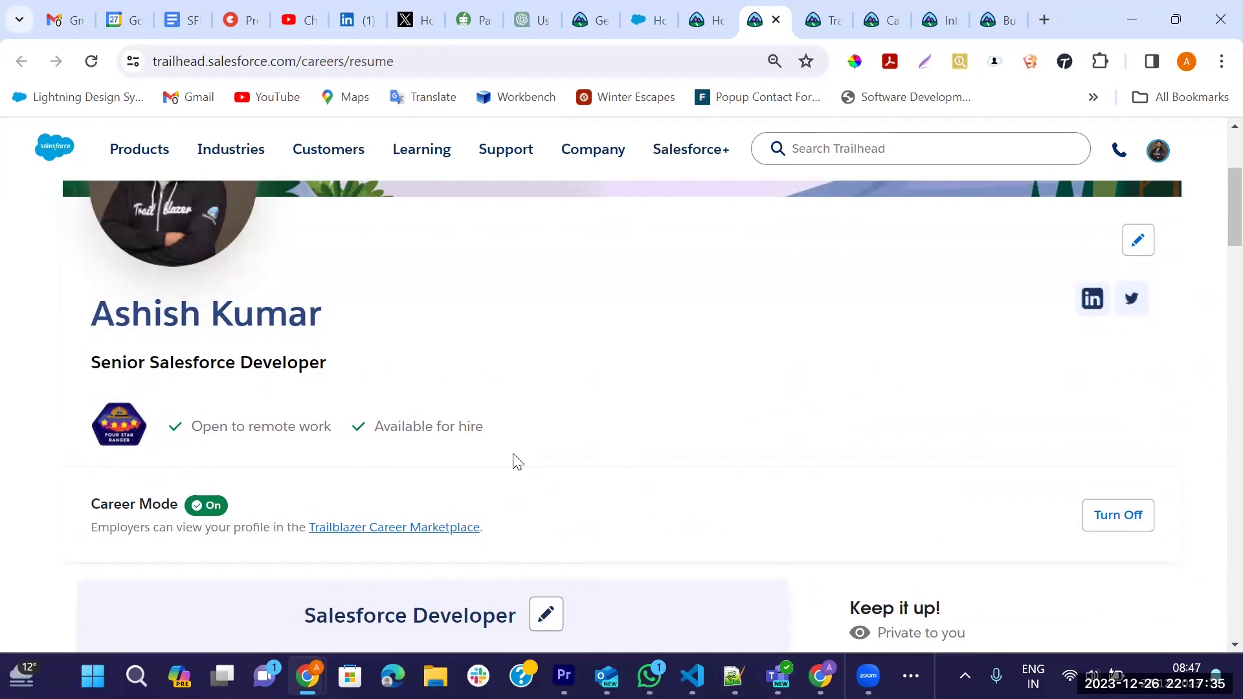
{"action": "scroll", "coordinate": [518, 461], "scroll_direction": "down", "scroll_amount": 1}
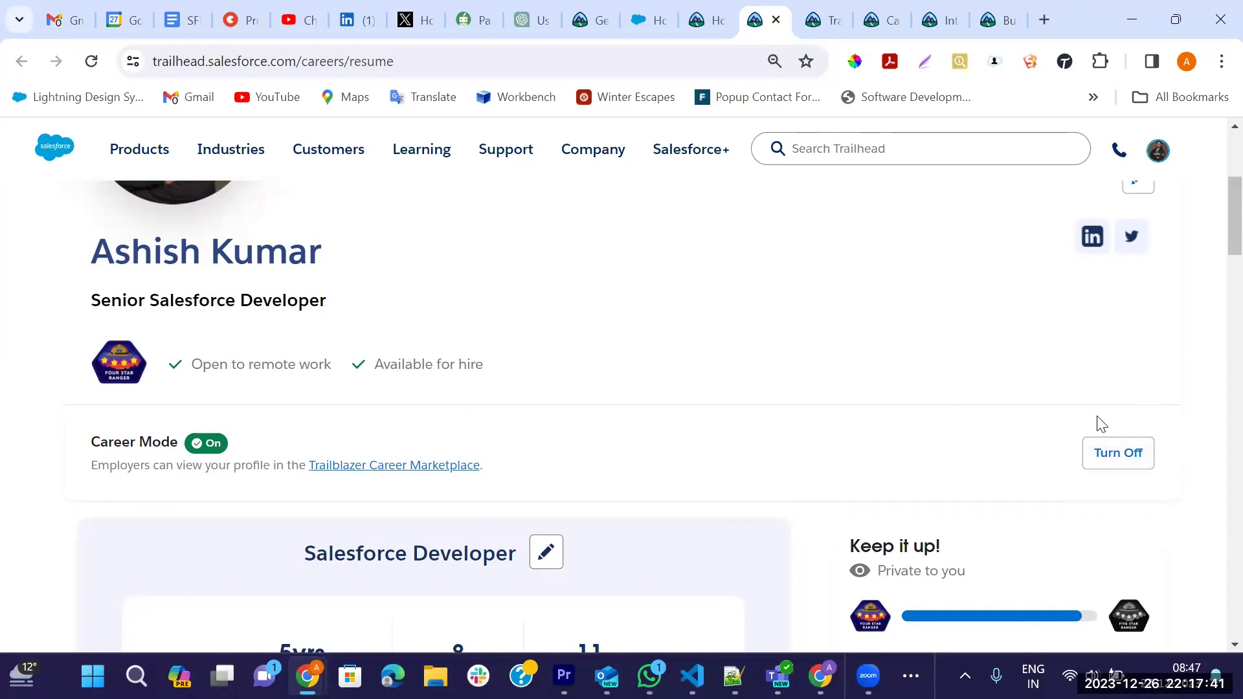
{"action": "scroll", "coordinate": [993, 457], "scroll_direction": "down", "scroll_amount": 1}
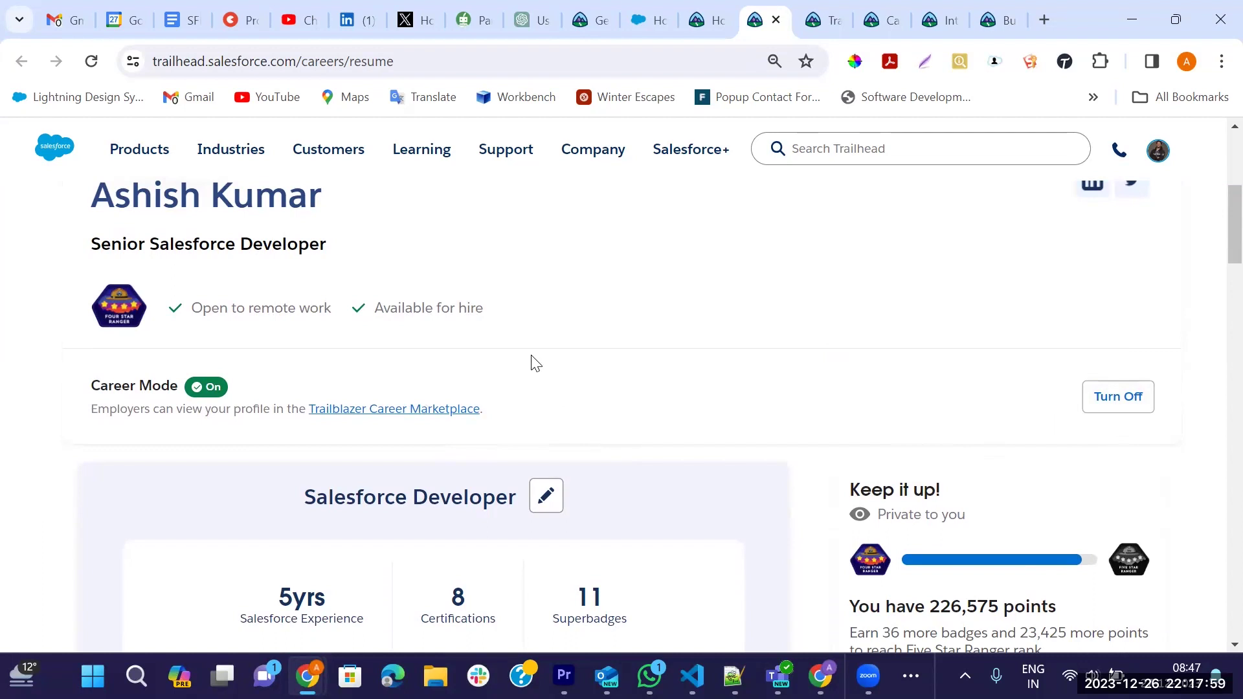
{"action": "left_click", "coordinate": [469, 409]}
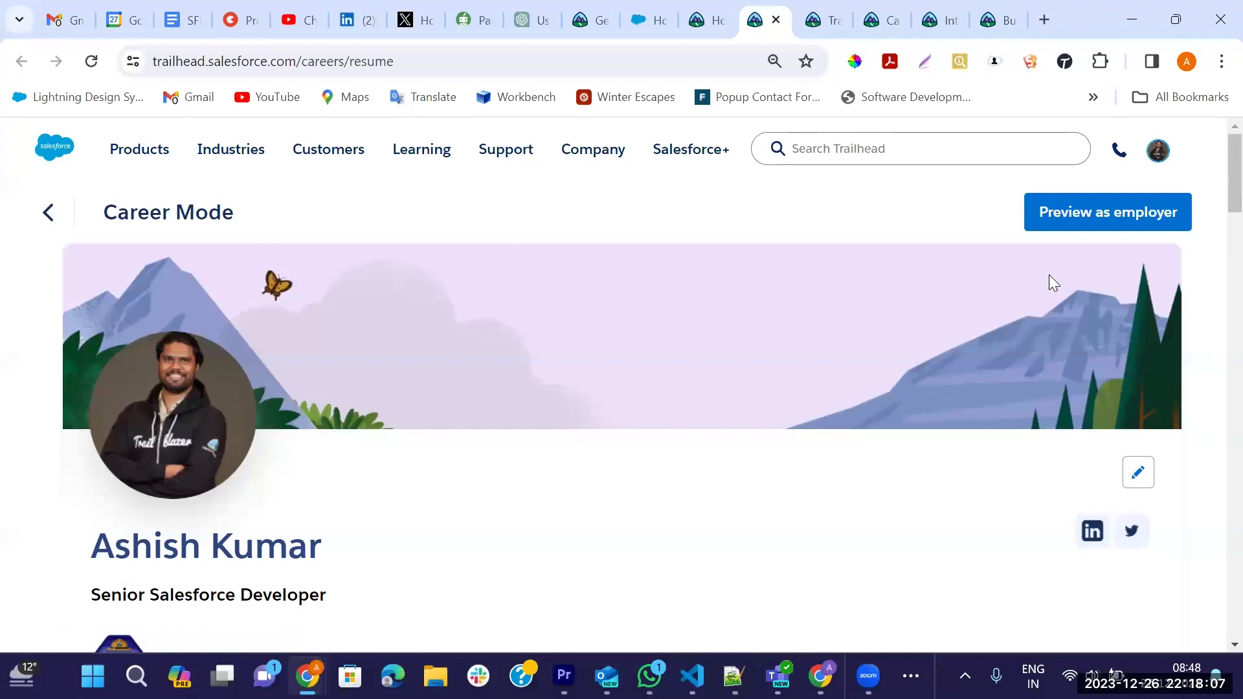
- Preview the resume as an employer and review its header, Message option and Salesforce Developer summary
{"action": "left_click", "coordinate": [1072, 216]}
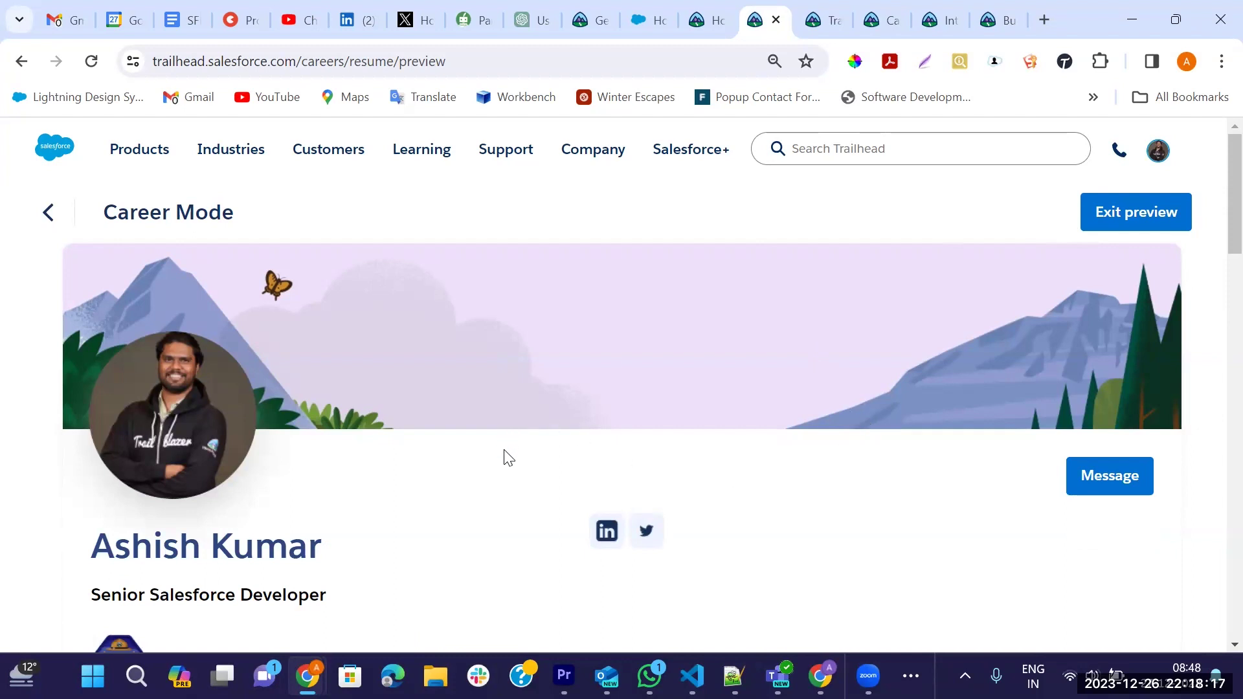
{"action": "scroll", "coordinate": [508, 457], "scroll_direction": "down", "scroll_amount": 1}
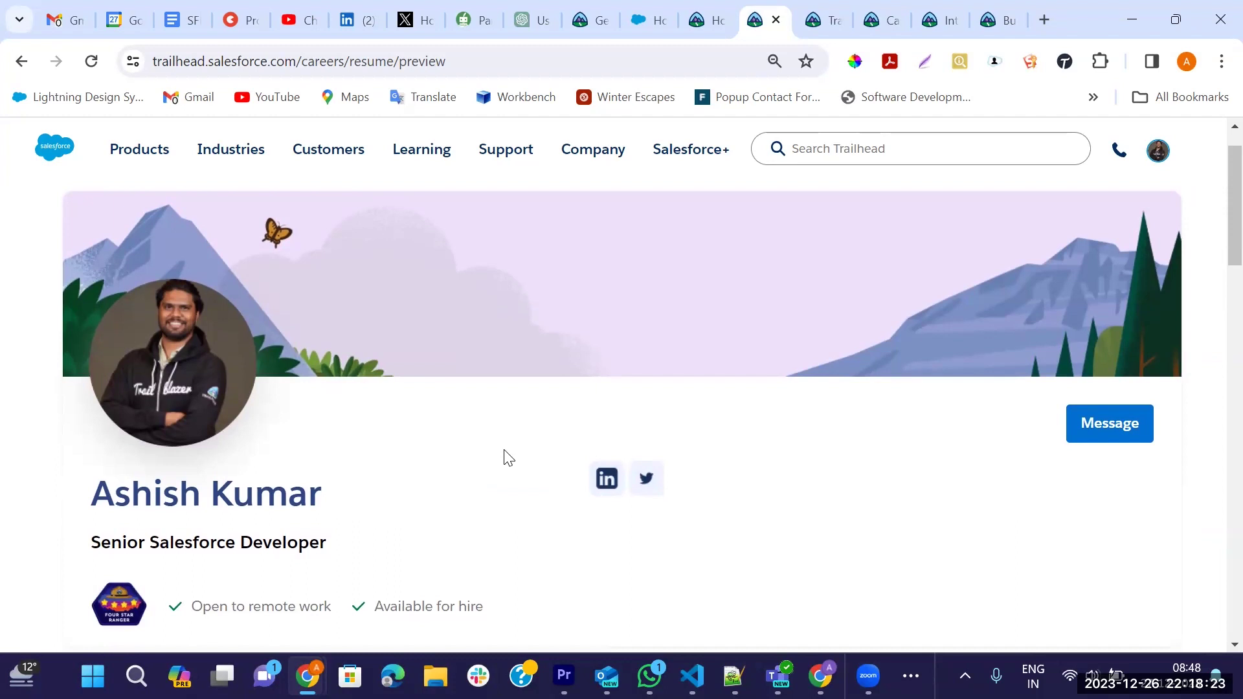
{"action": "scroll", "coordinate": [280, 455], "scroll_direction": "down", "scroll_amount": 3}
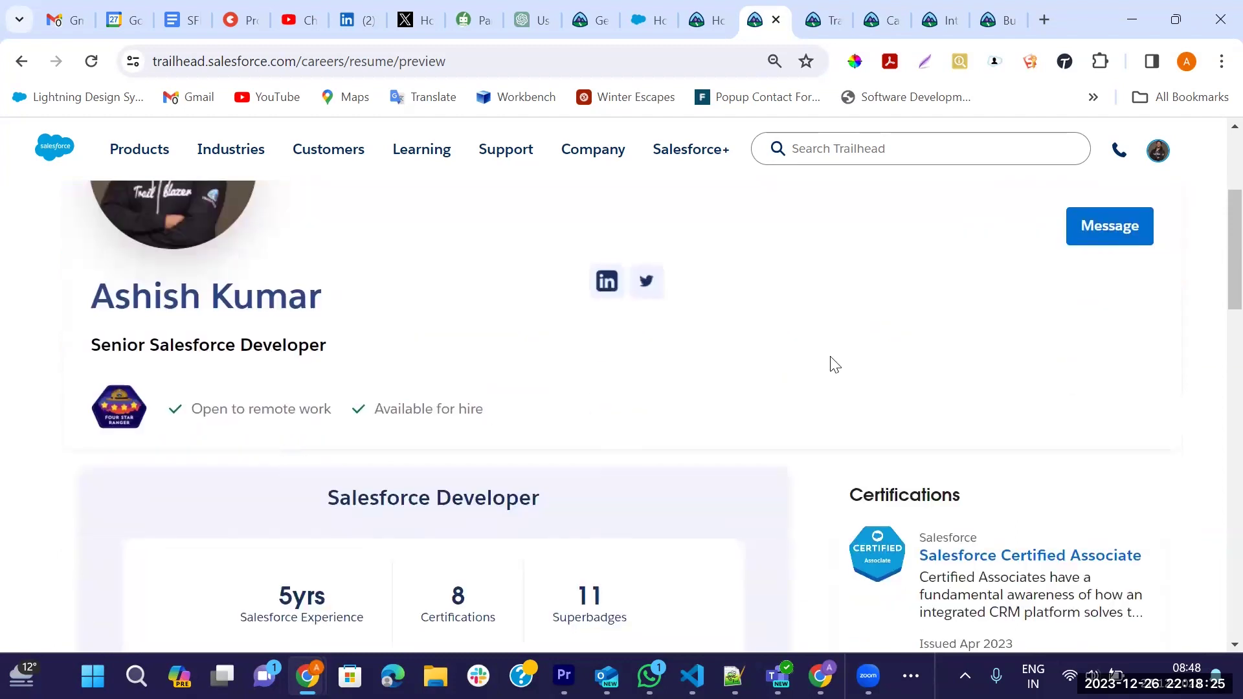
{"action": "scroll", "coordinate": [944, 307], "scroll_direction": "up", "scroll_amount": 1}
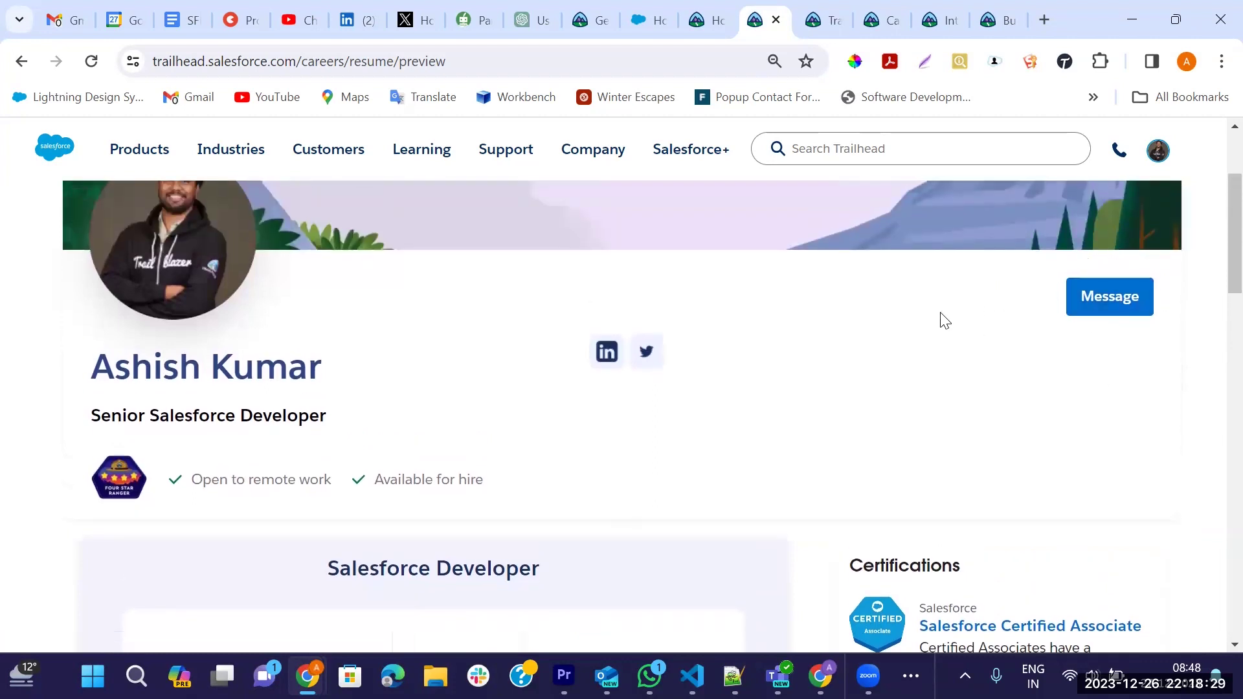
{"action": "scroll", "coordinate": [653, 448], "scroll_direction": "down", "scroll_amount": 3}
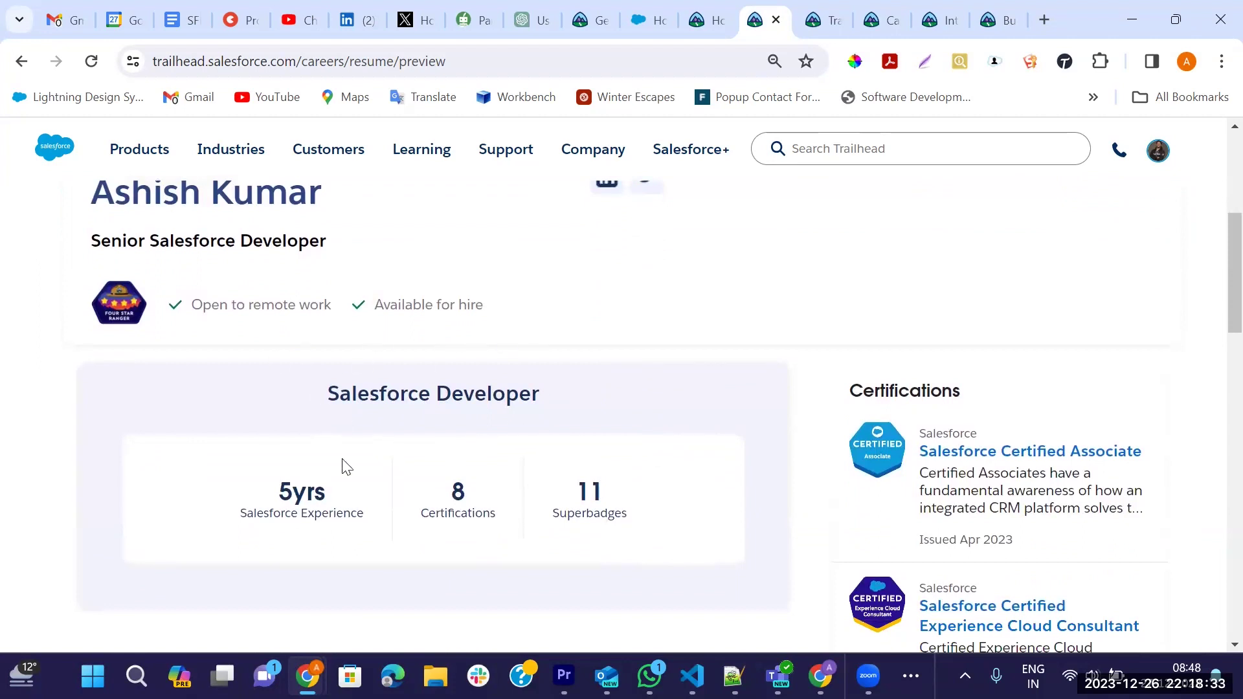
{"action": "scroll", "coordinate": [414, 440], "scroll_direction": "down", "scroll_amount": 1}
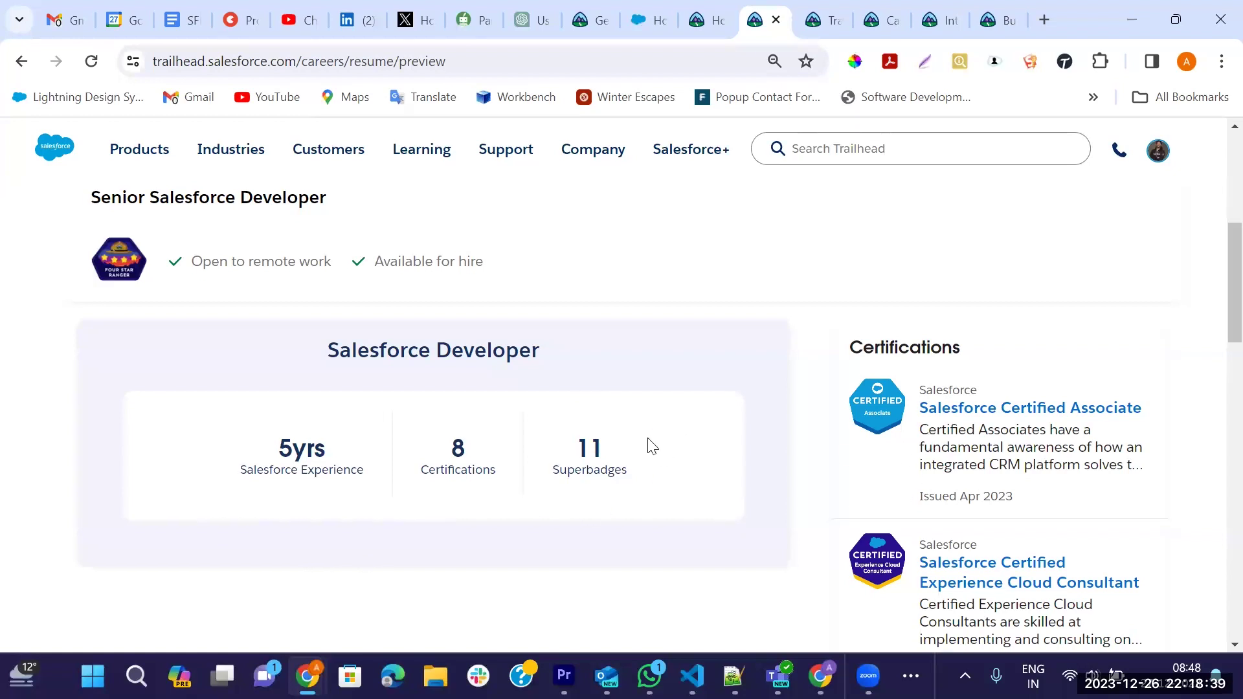
{"action": "scroll", "coordinate": [652, 446], "scroll_direction": "down", "scroll_amount": 1}
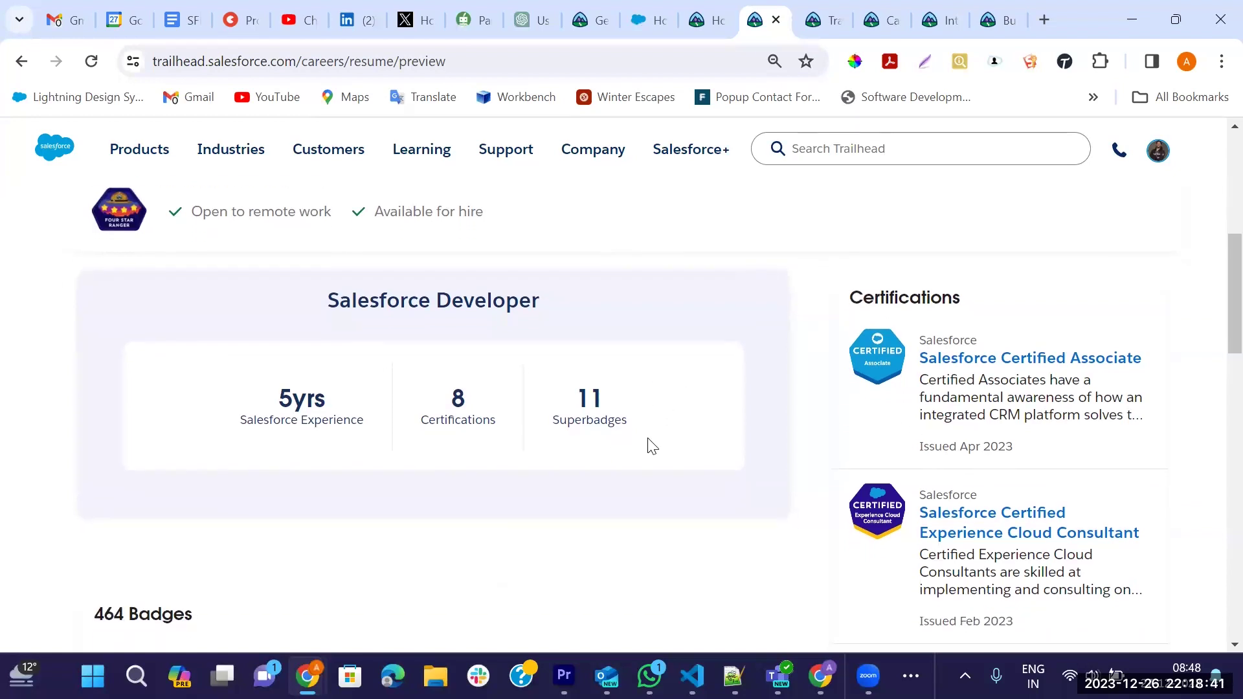
- Expand the Certifications list in the employer preview and look through the additional Salesforce certifications
{"action": "scroll", "coordinate": [652, 446], "scroll_direction": "down", "scroll_amount": 1}
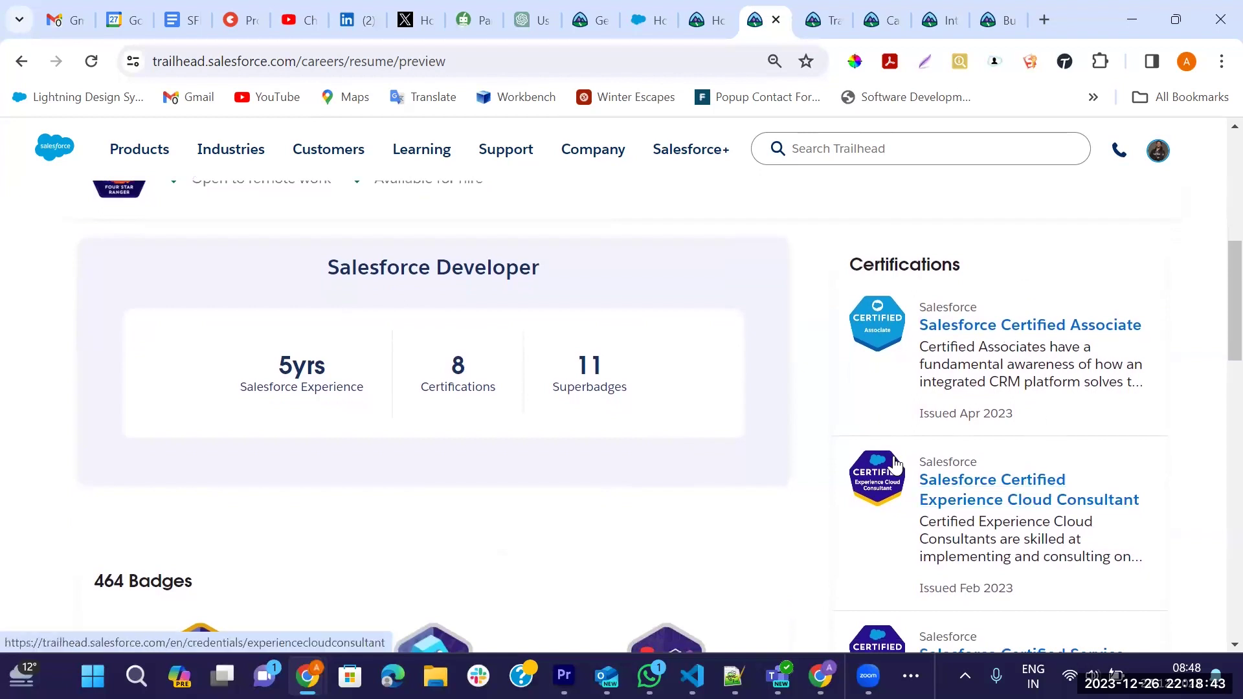
{"action": "scroll", "coordinate": [895, 463], "scroll_direction": "down", "scroll_amount": 3}
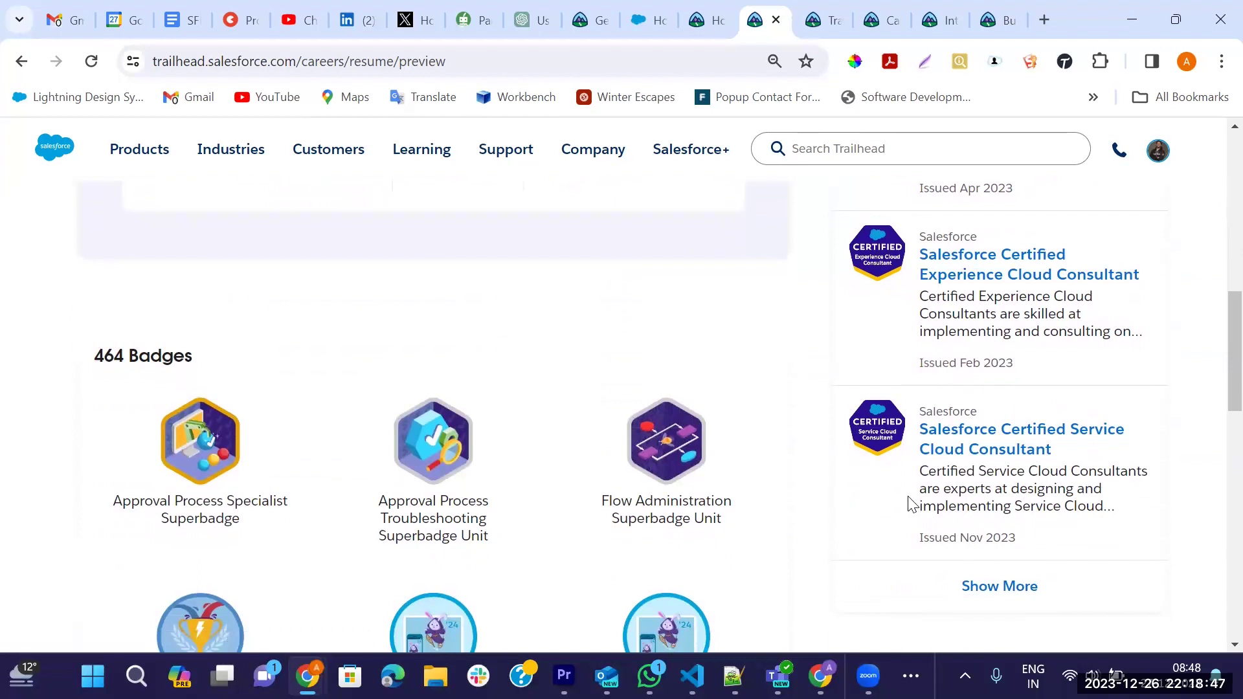
{"action": "scroll", "coordinate": [910, 503], "scroll_direction": "down", "scroll_amount": 2}
{"action": "left_click", "coordinate": [997, 509]}
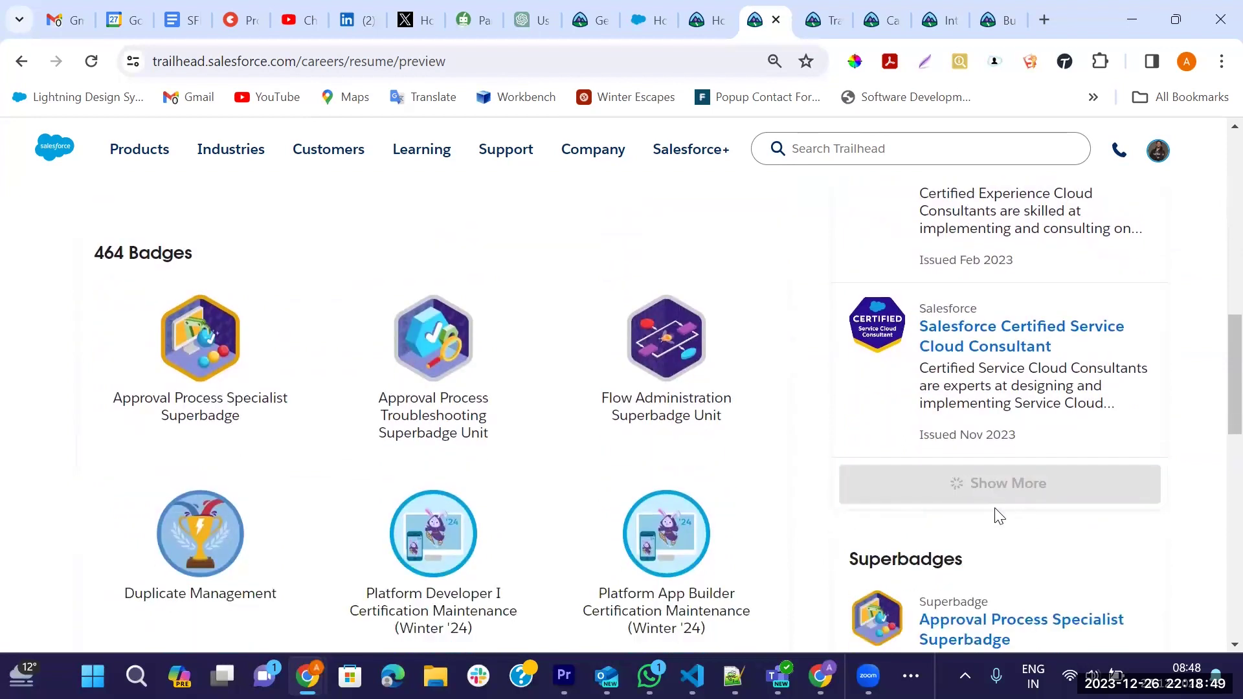
{"action": "scroll", "coordinate": [884, 460], "scroll_direction": "down", "scroll_amount": 8}
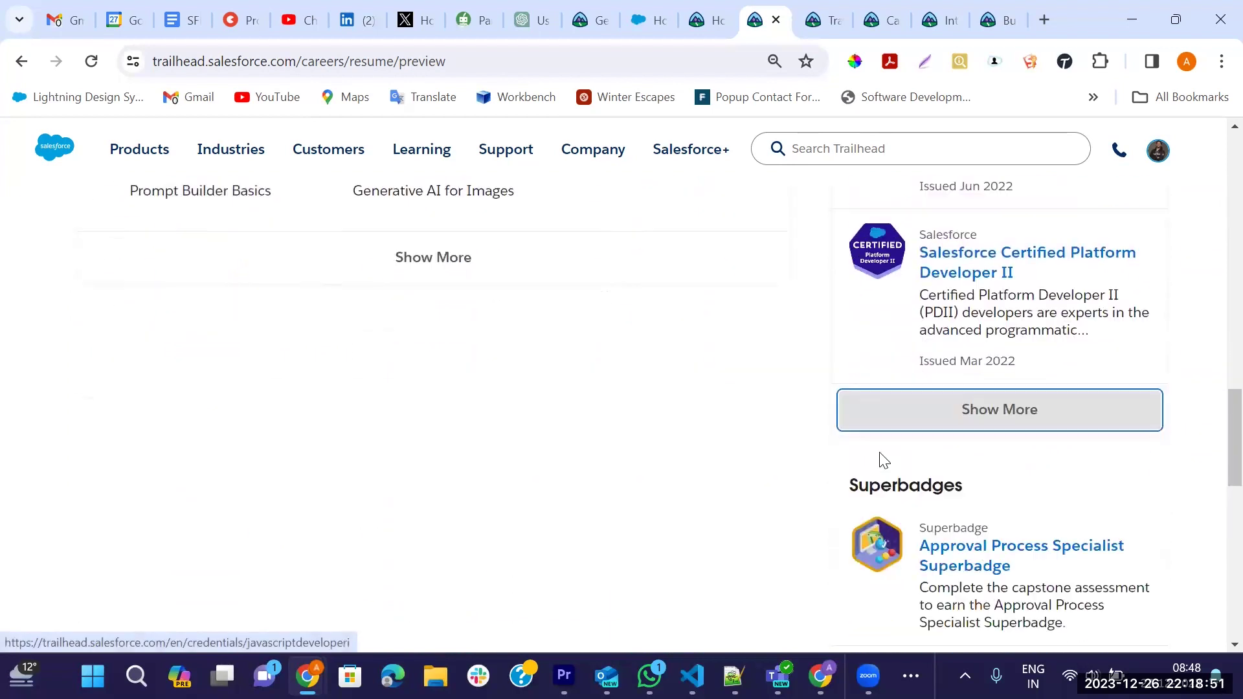
{"action": "scroll", "coordinate": [886, 401], "scroll_direction": "up", "scroll_amount": 6}
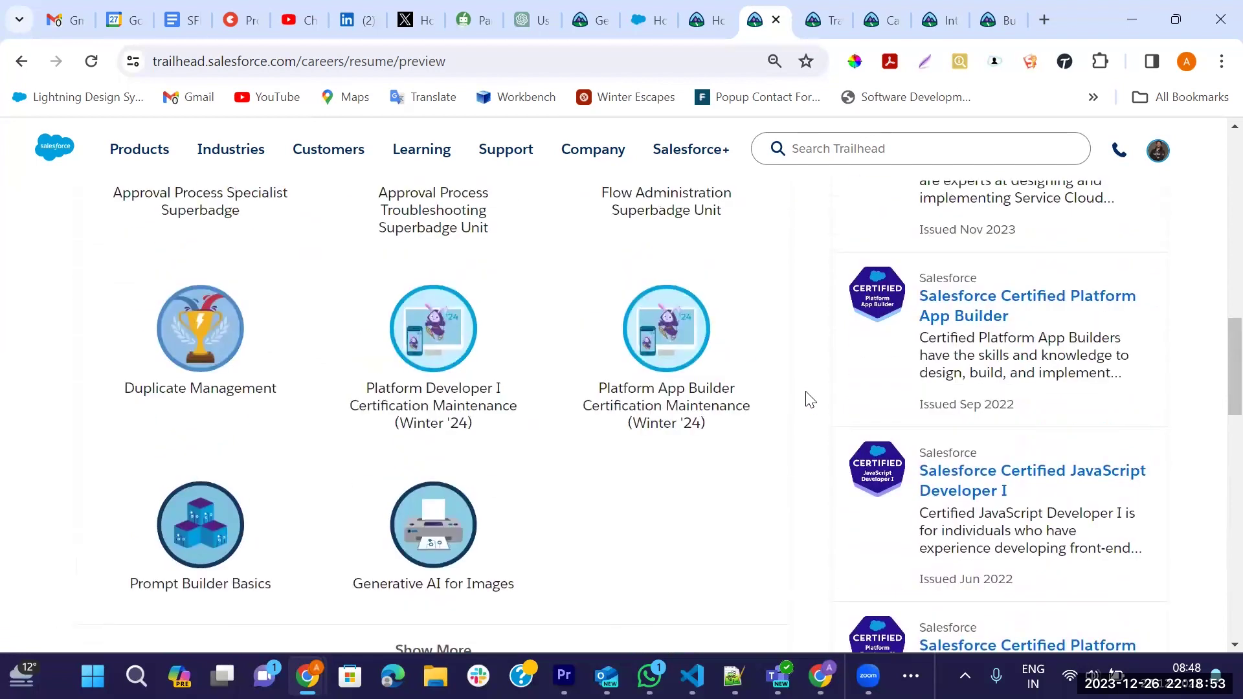
- Look through the Badges and Superbadges sections of the employer preview down to the page footer
{"action": "scroll", "coordinate": [809, 400], "scroll_direction": "up", "scroll_amount": 7}
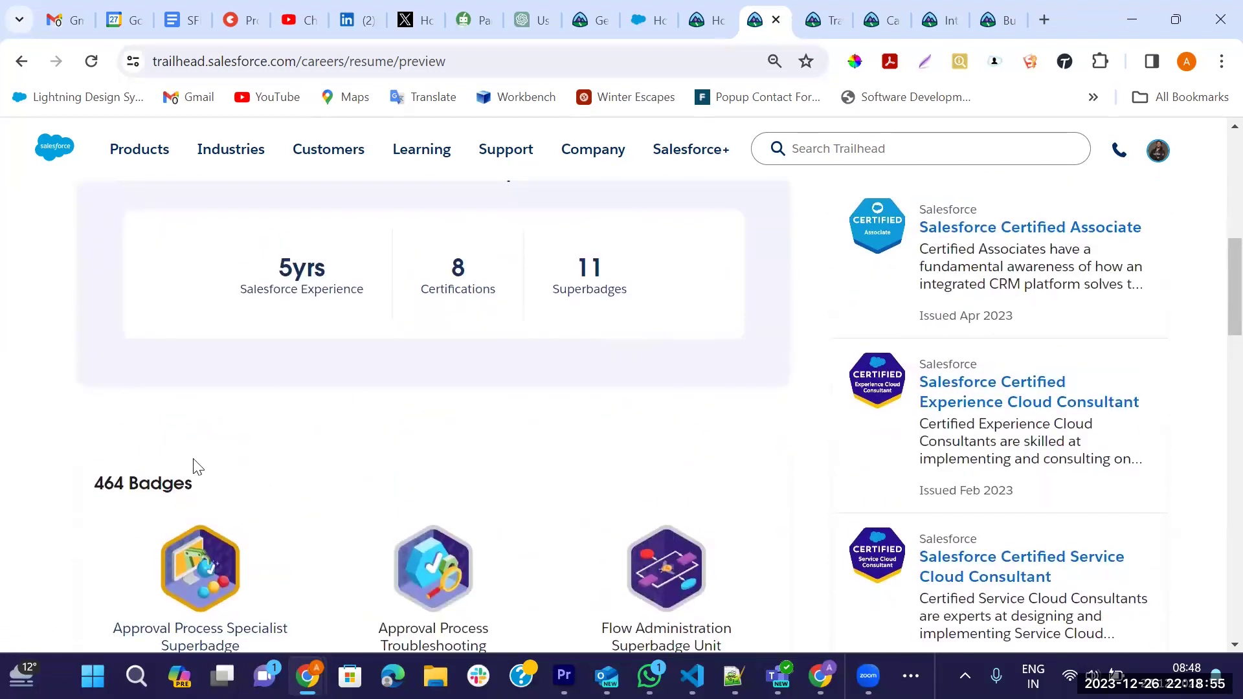
{"action": "scroll", "coordinate": [562, 427], "scroll_direction": "down", "scroll_amount": 17}
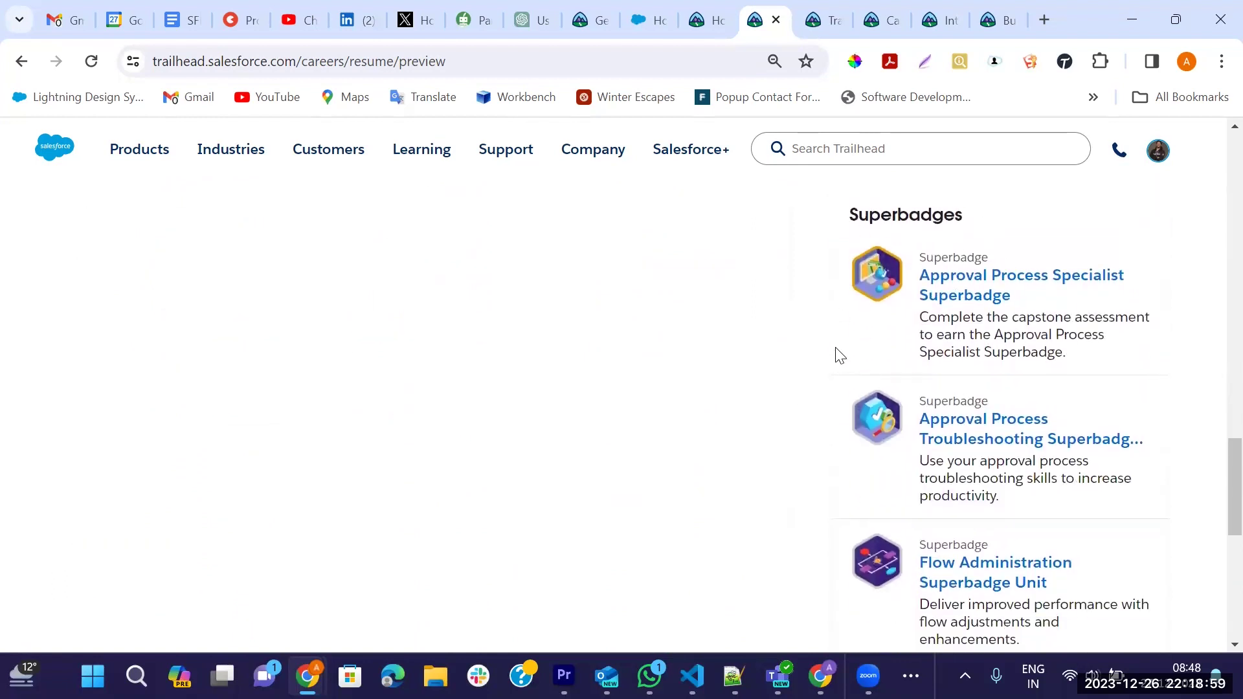
{"action": "scroll", "coordinate": [835, 352], "scroll_direction": "down", "scroll_amount": 5}
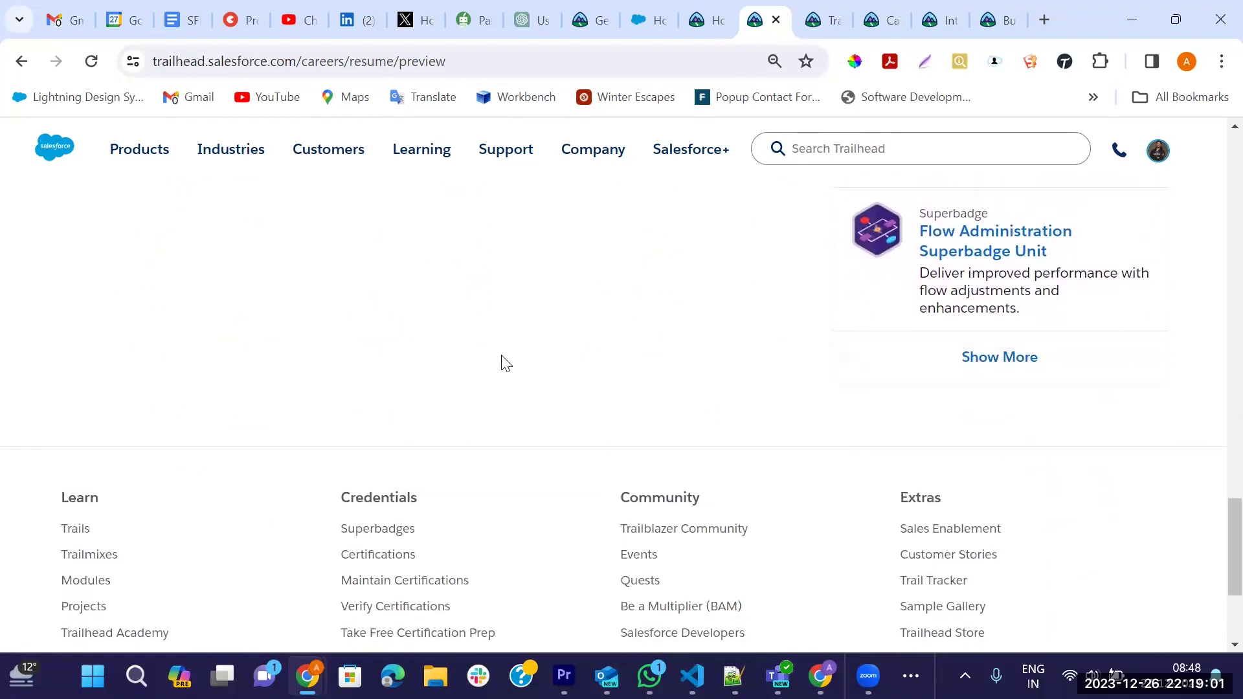
{"action": "scroll", "coordinate": [325, 416], "scroll_direction": "up", "scroll_amount": 11}
{"action": "scroll", "coordinate": [336, 416], "scroll_direction": "up", "scroll_amount": 3}
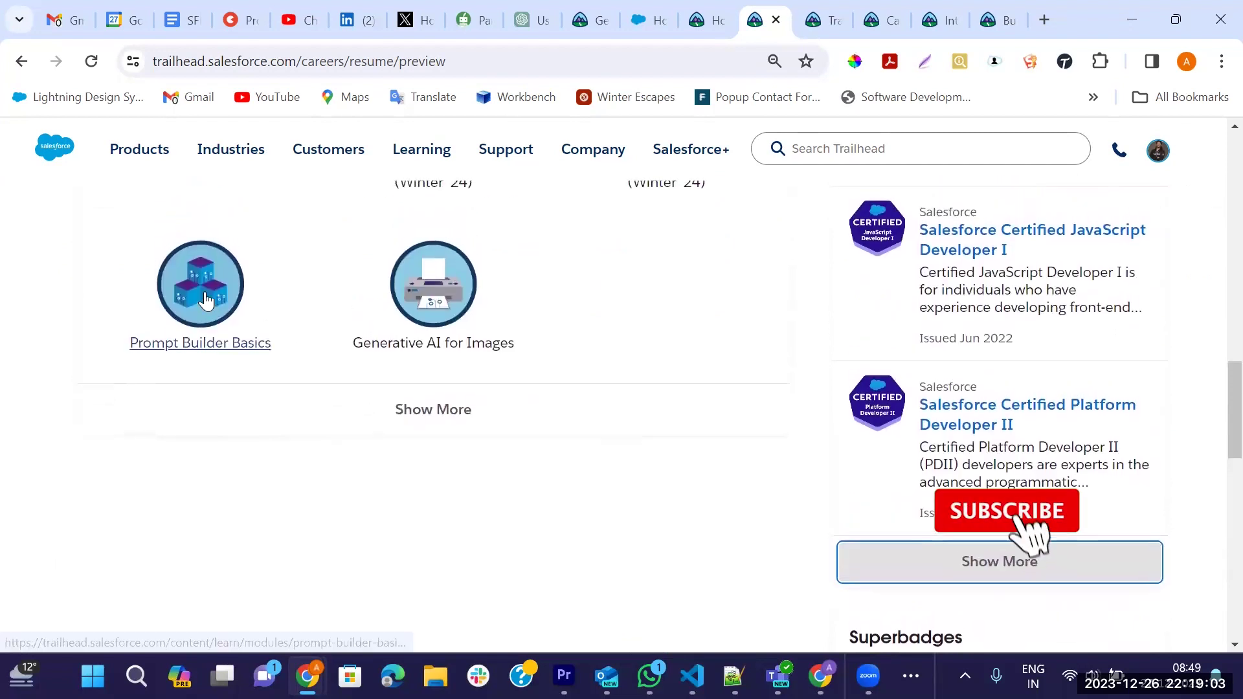
{"action": "scroll", "coordinate": [272, 285], "scroll_direction": "up", "scroll_amount": 6}
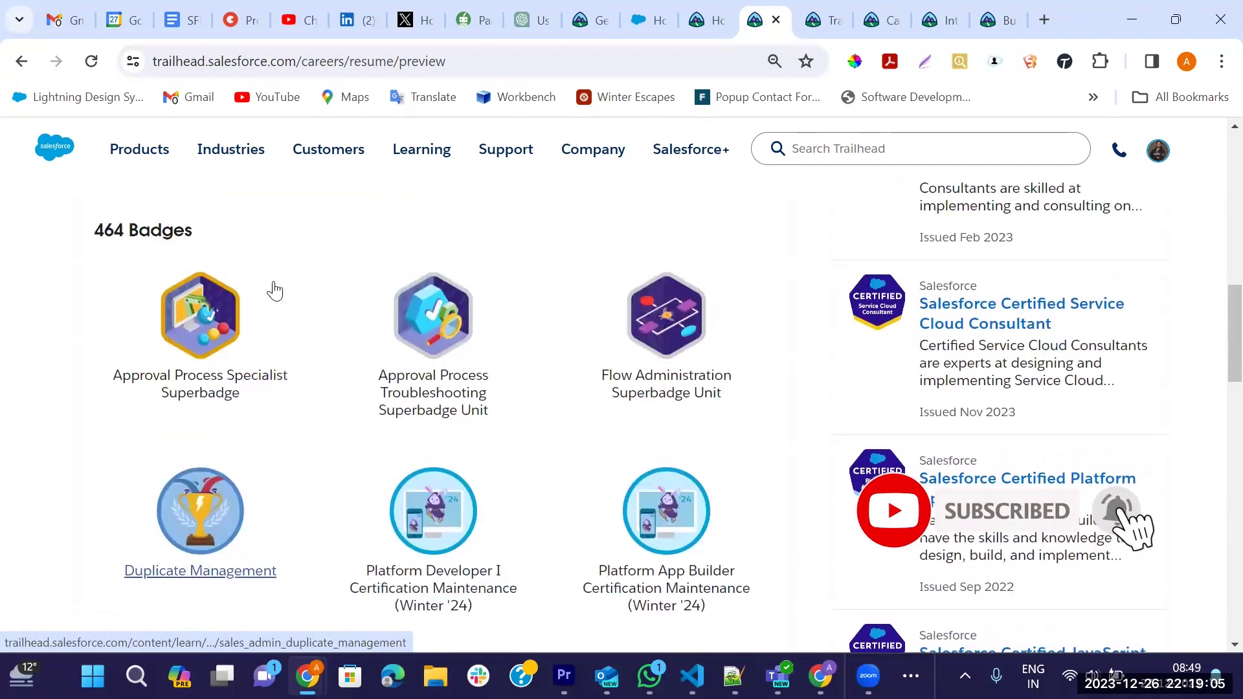
{"action": "scroll", "coordinate": [251, 356], "scroll_direction": "down", "scroll_amount": 9}
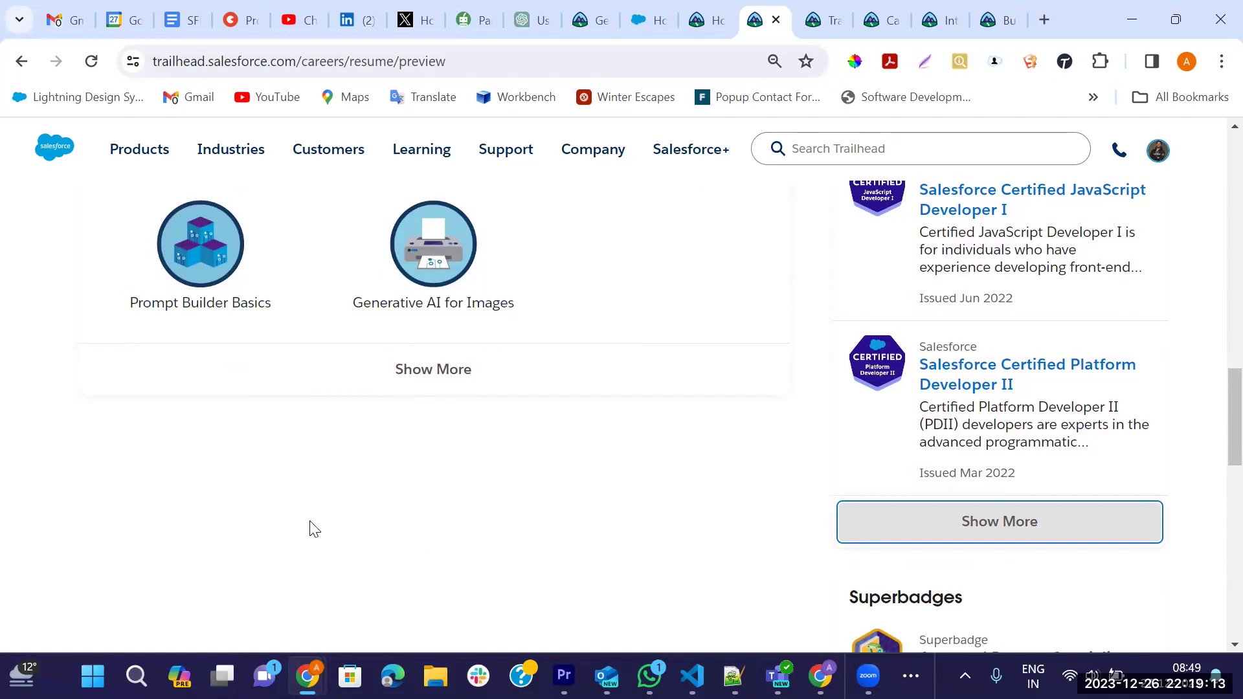
- Return to the employer preview's experience summary and profile header with the remote work and availability indicators
{"action": "scroll", "coordinate": [294, 447], "scroll_direction": "up", "scroll_amount": 10}
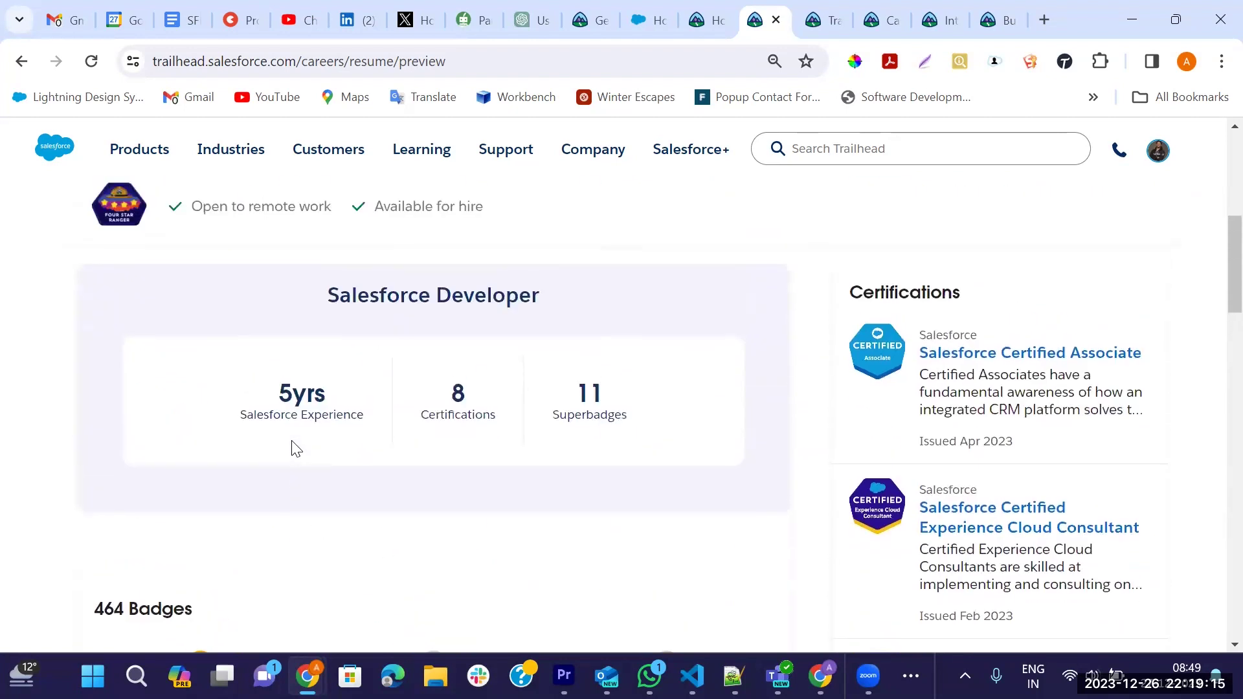
{"action": "scroll", "coordinate": [392, 420], "scroll_direction": "down", "scroll_amount": 4}
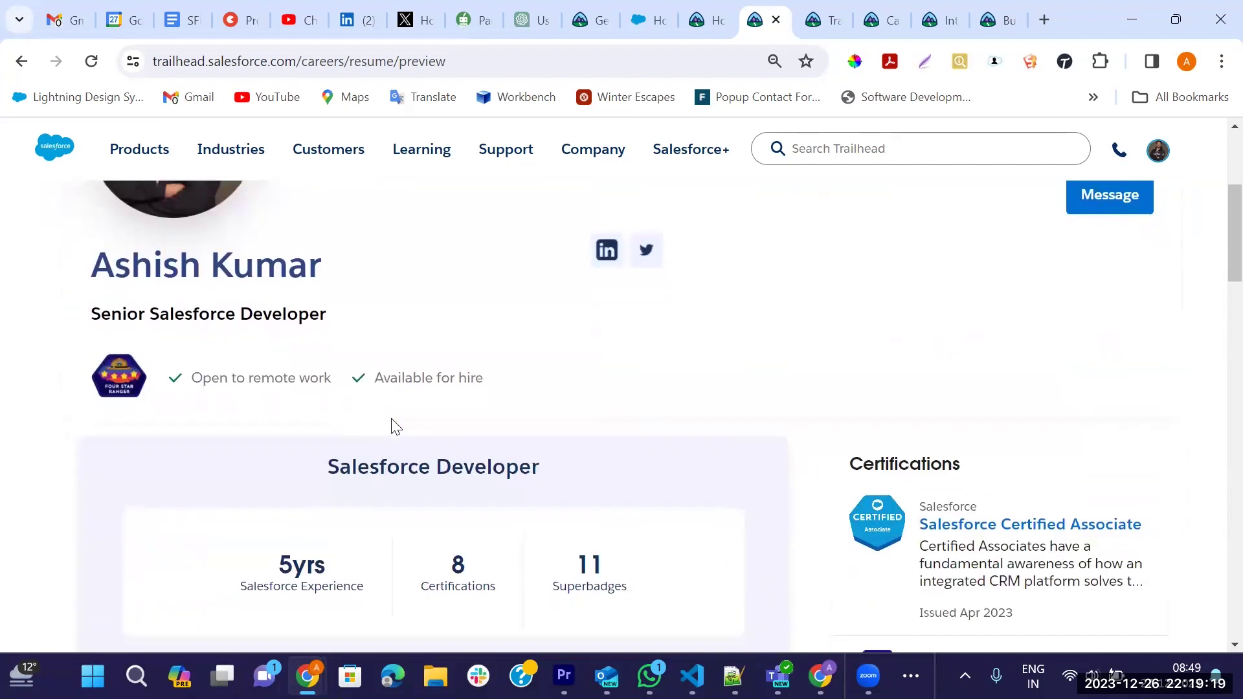
{"action": "scroll", "coordinate": [395, 427], "scroll_direction": "up", "scroll_amount": 1}
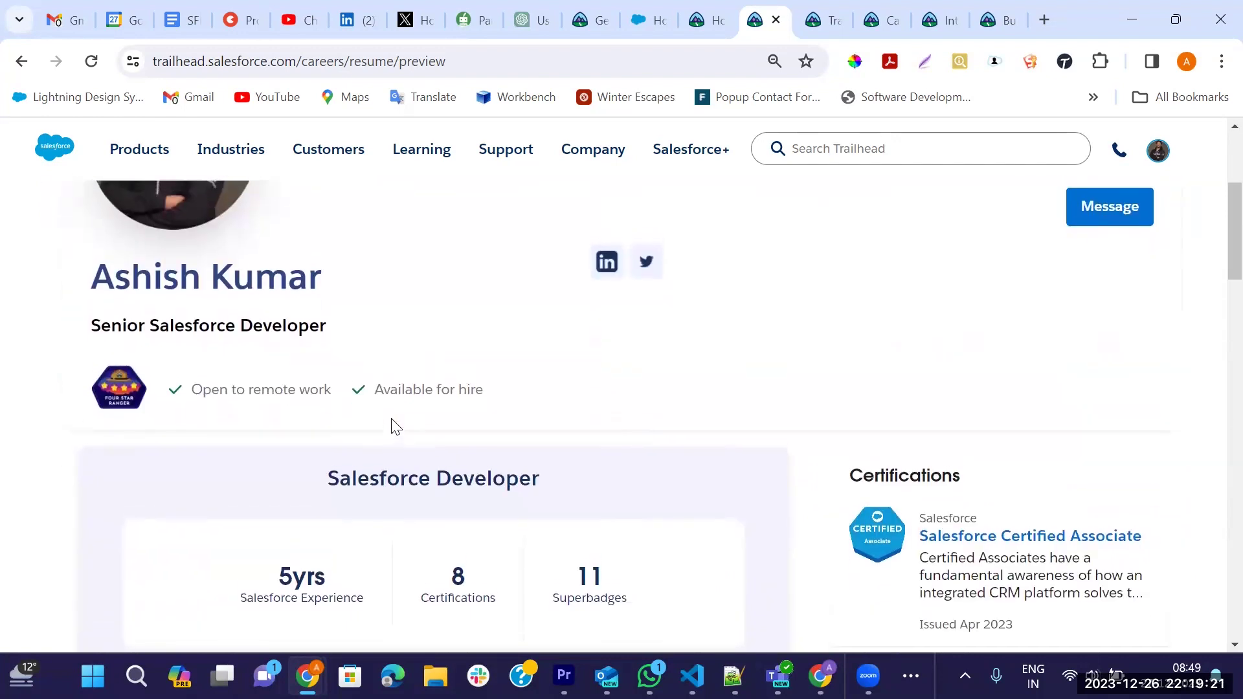
{"action": "scroll", "coordinate": [387, 442], "scroll_direction": "up", "scroll_amount": 2}
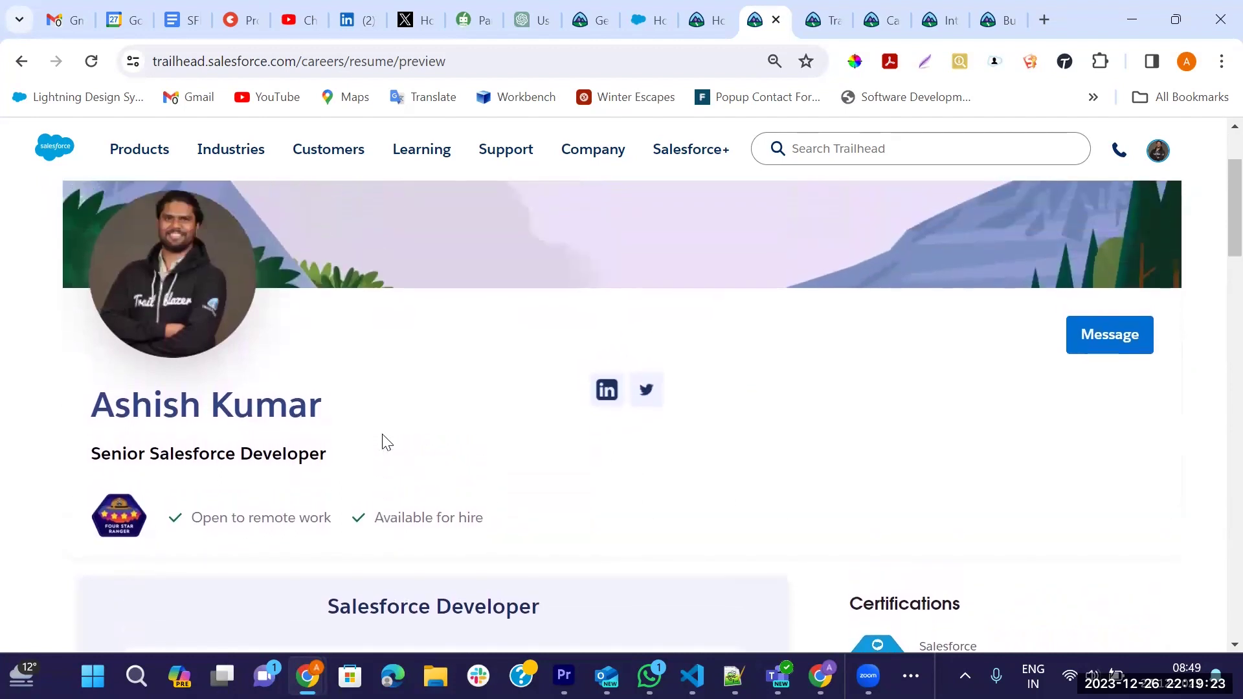